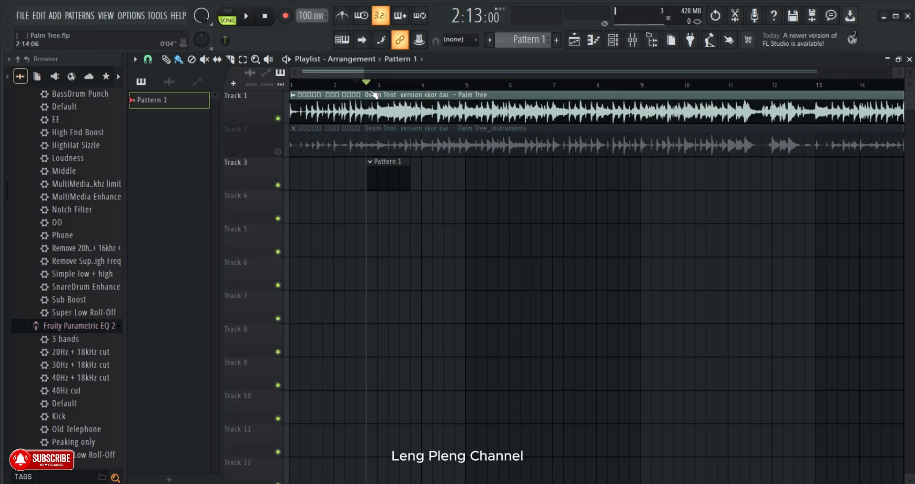
- Move the song position back to the start of the arrangement at 1:01:00
scroll(371, 85, down, 2)
click(366, 83)
drag(366, 84, 336, 84)
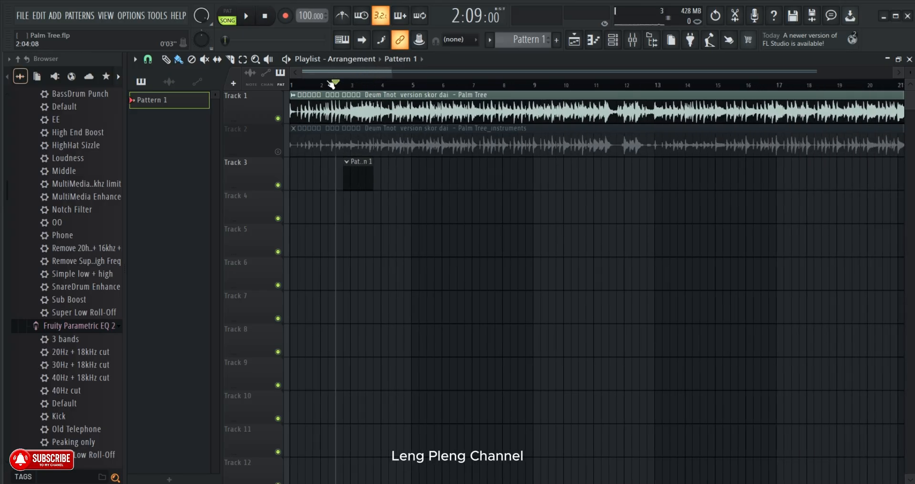
scroll(330, 85, up, 2)
scroll(330, 85, up, 2)
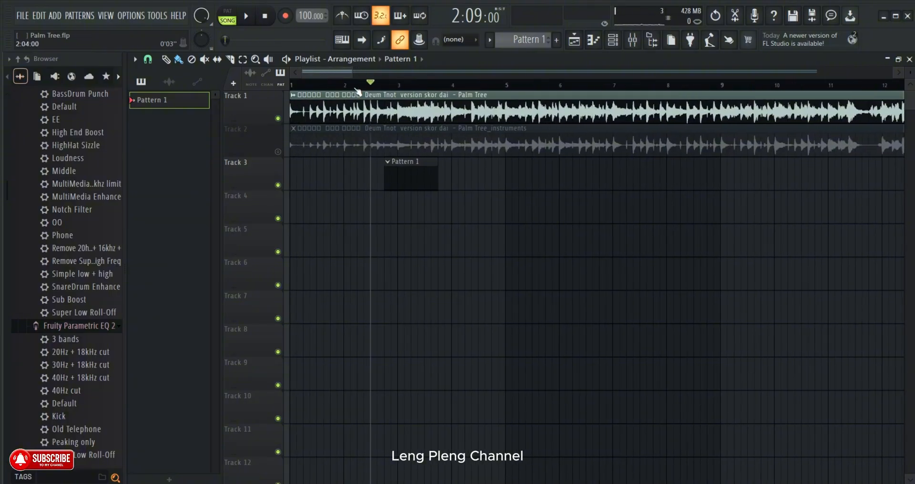
scroll(357, 93, up, 1)
drag(326, 73, 284, 89)
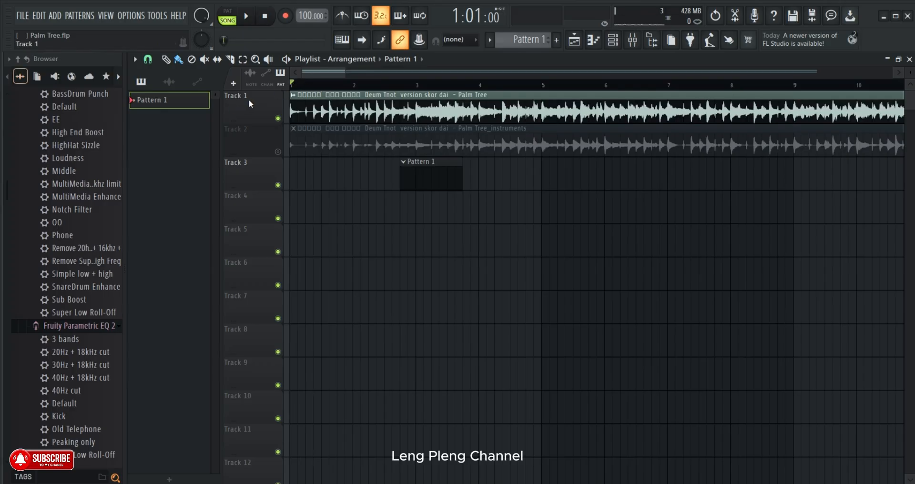
- Solo Track 1 and play the song from the beginning
right_click(279, 119)
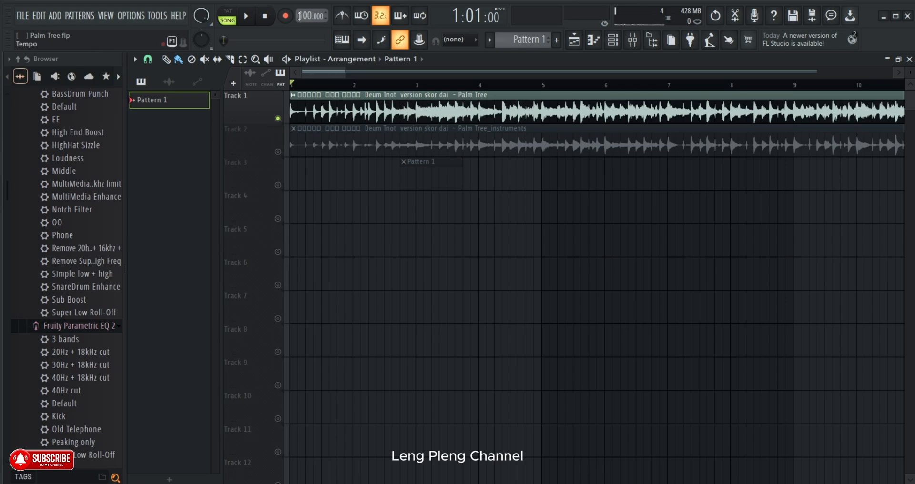
key(space)
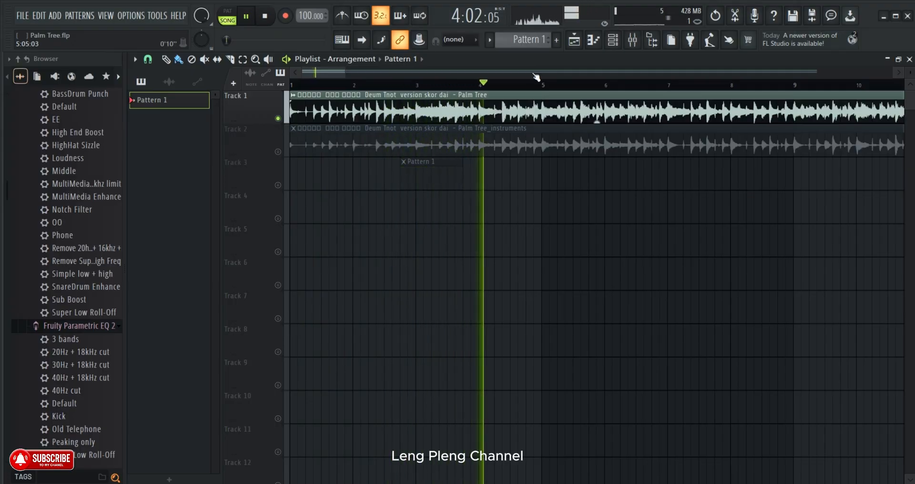
scroll(475, 88, down, 1)
scroll(475, 87, down, 1)
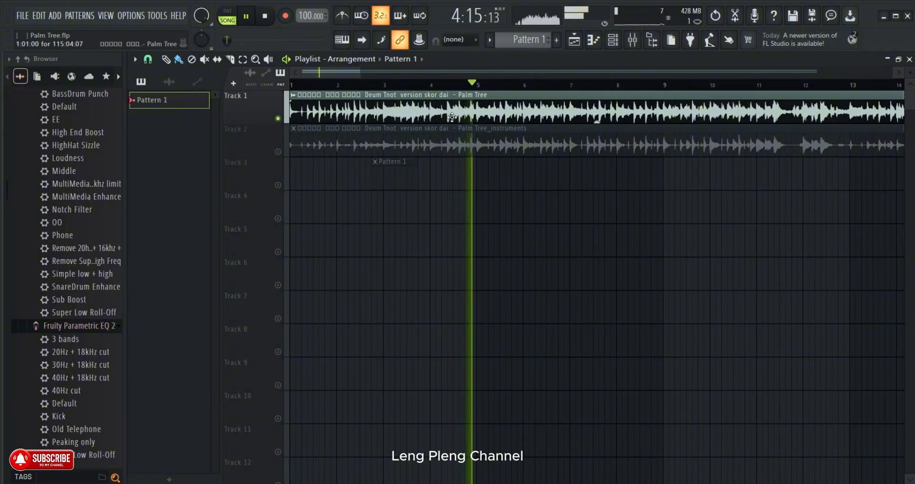
scroll(508, 90, down, 1)
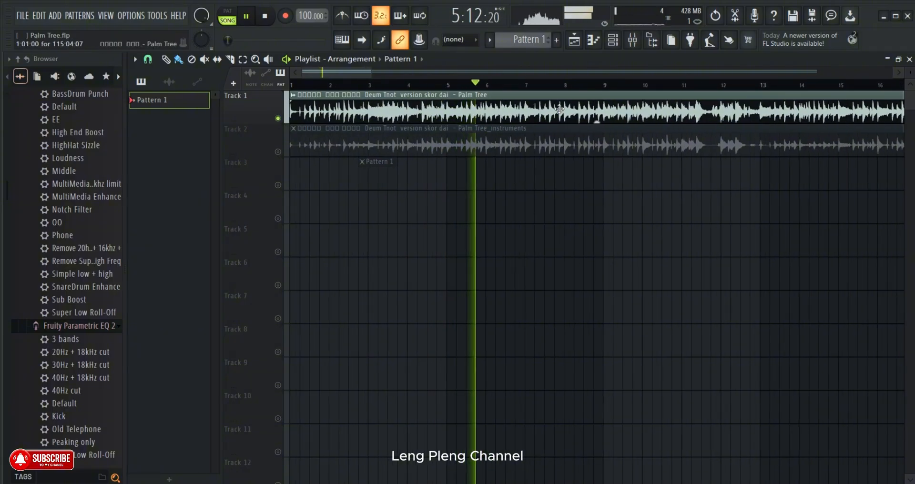
- Bring up the mixer and raise the volume fader of the Palm Tree insert on channel 6 during playback
click(632, 42)
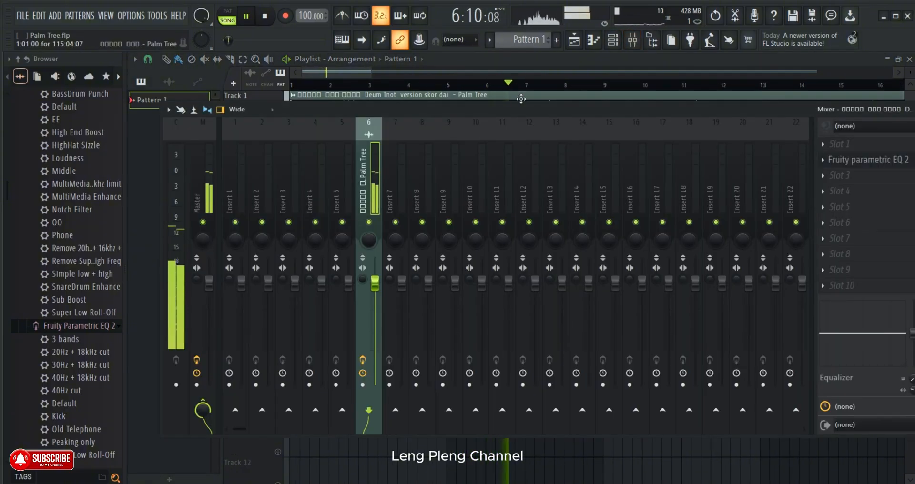
drag(531, 122, 482, 40)
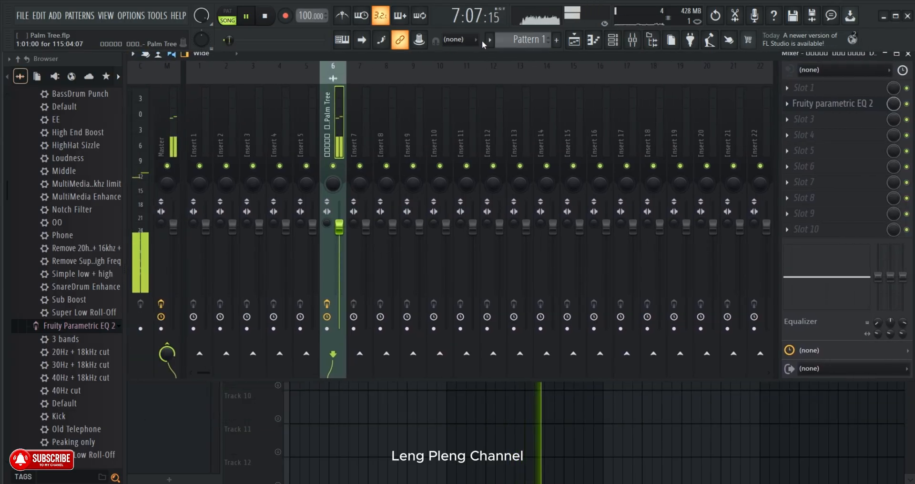
click(477, 40)
click(496, 51)
drag(339, 227, 338, 211)
click(40, 78)
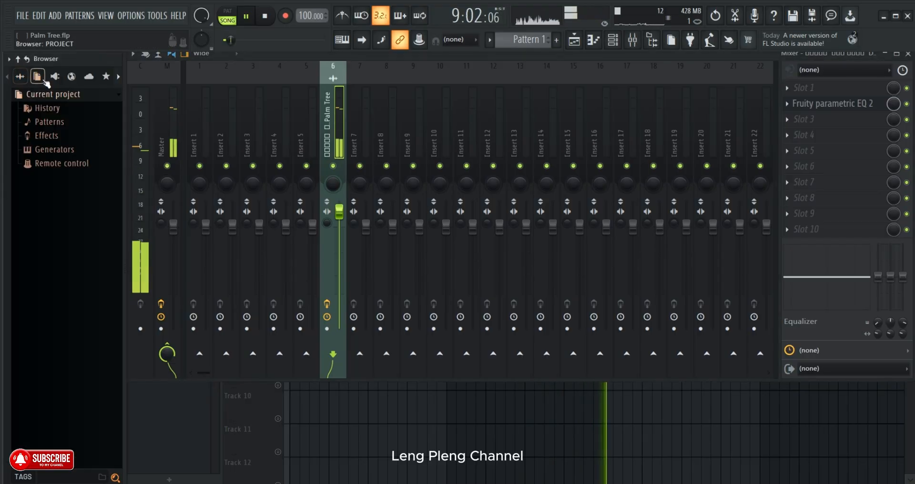
- Return to the playlist, pause playback after listening, and place the song position at 2:09:00
click(581, 41)
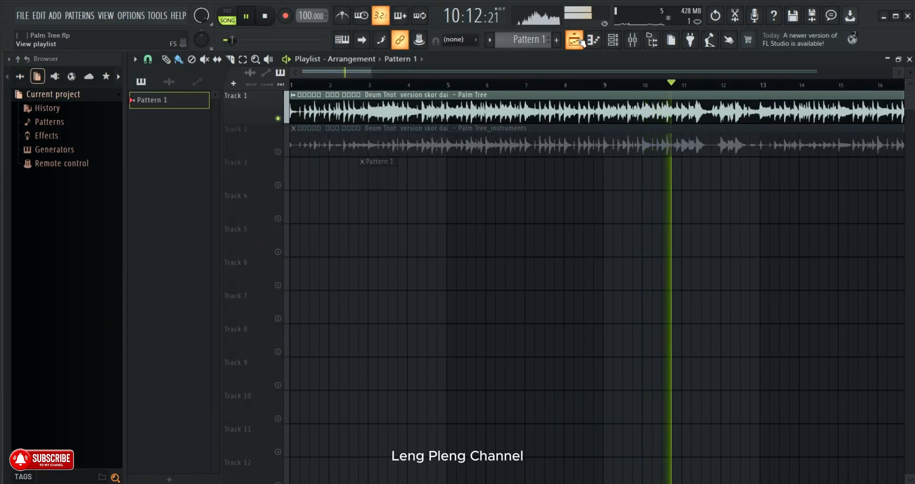
scroll(590, 92, down, 1)
scroll(590, 92, down, 3)
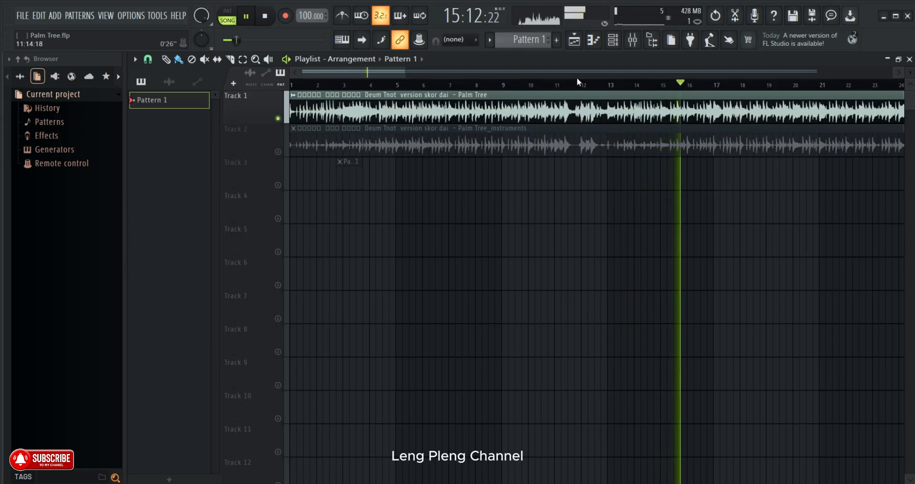
key(space)
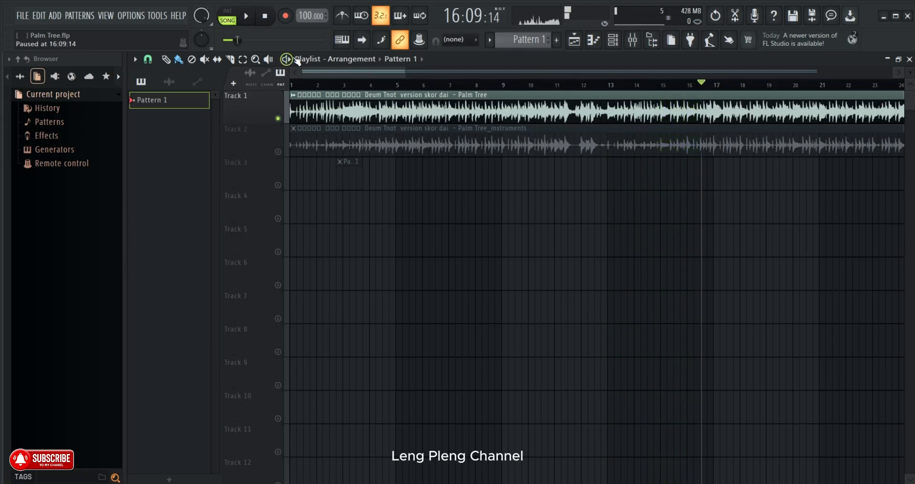
click(331, 87)
scroll(331, 87, up, 3)
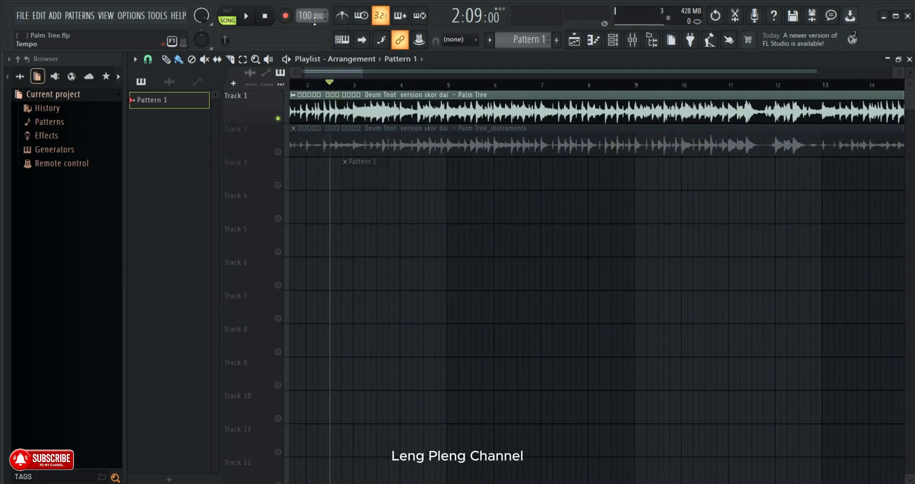
drag(352, 71, 332, 73)
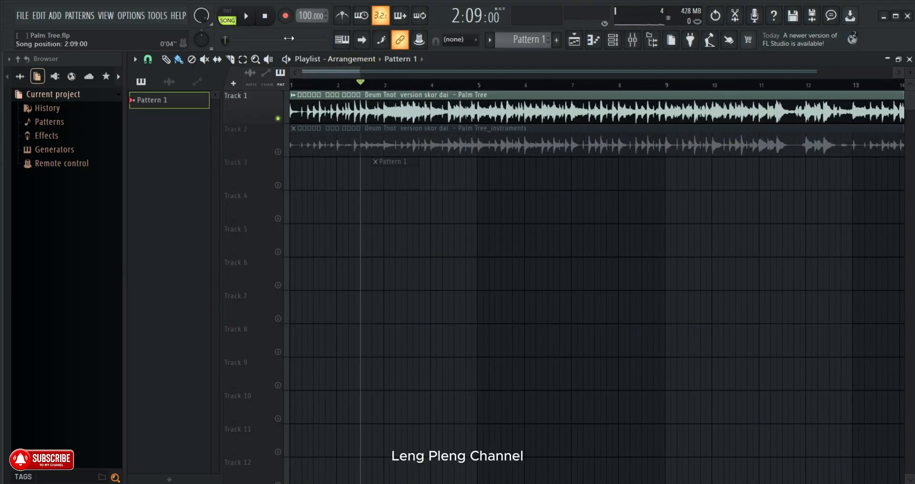
- Examine the tempo detection options of the Palm Tree audio clip and the project's tempo presets
click(294, 95)
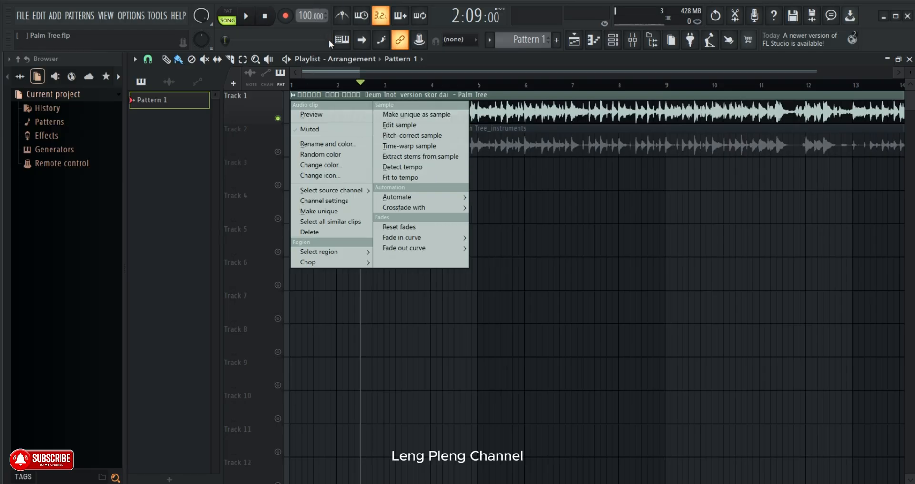
click(293, 97)
click(293, 96)
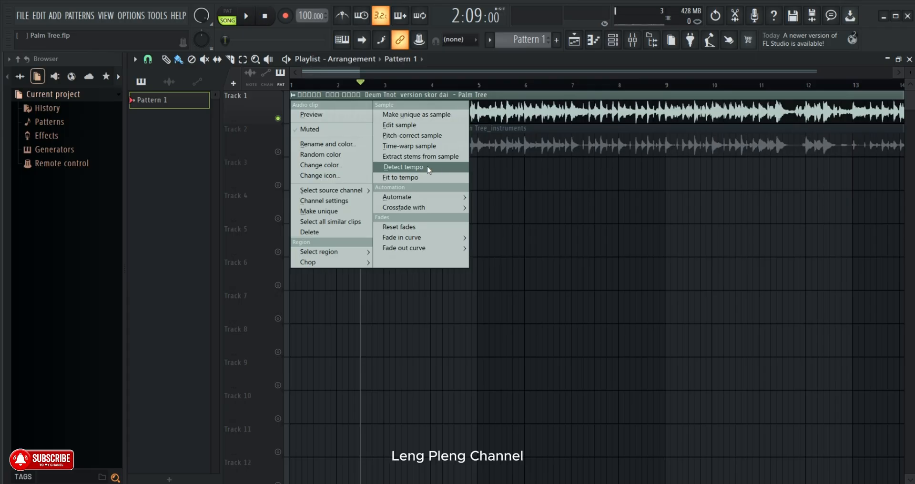
click(350, 79)
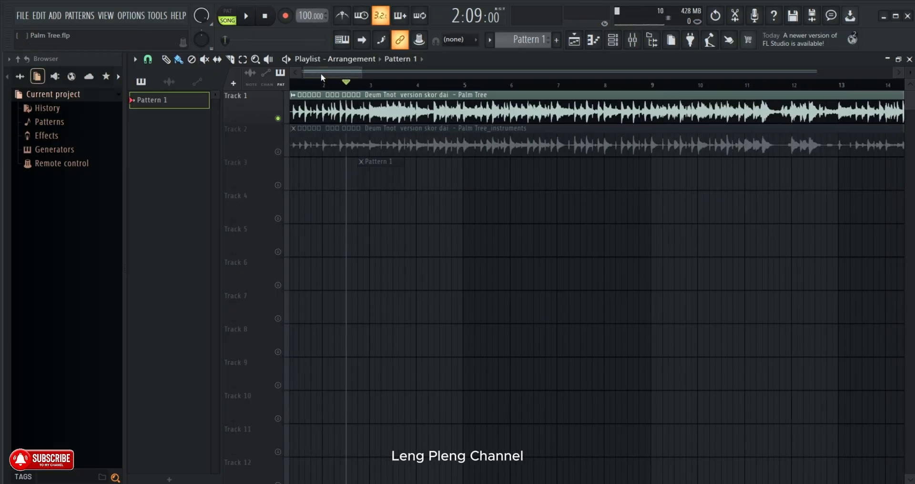
right_click(313, 16)
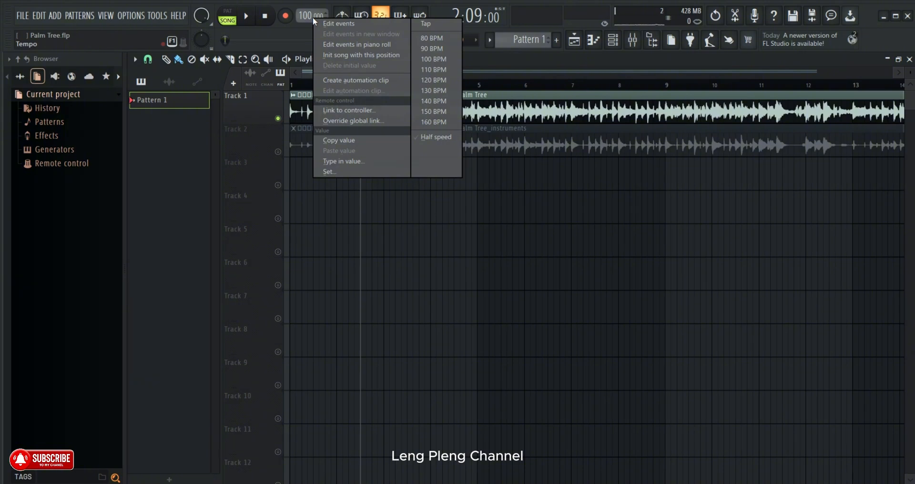
click(456, 70)
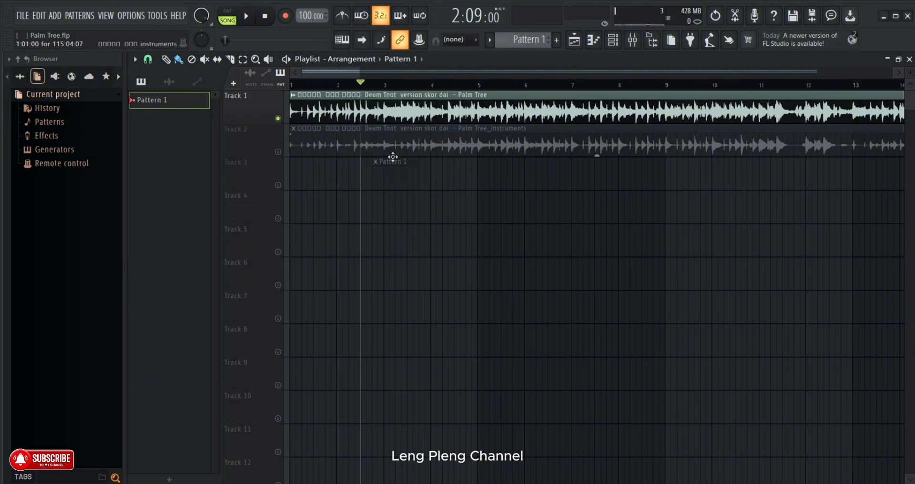
- Unmute Track 3 and briefly play the song from the current position
click(278, 186)
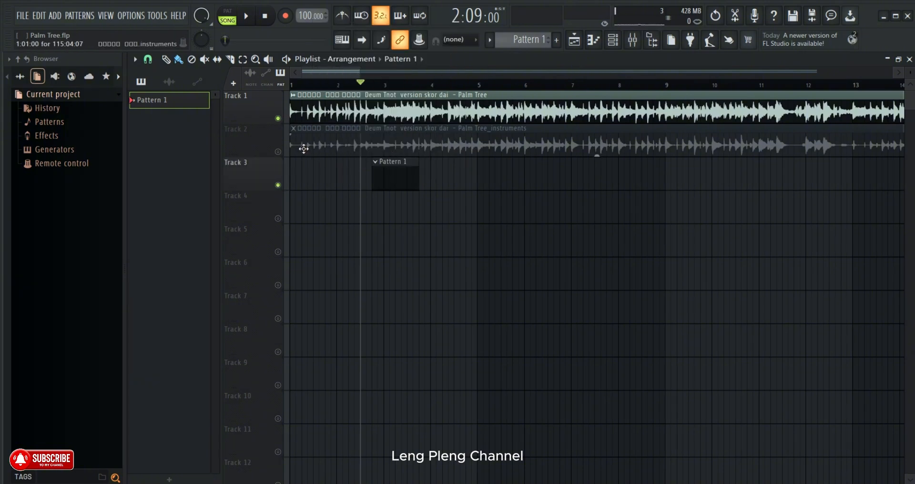
click(287, 60)
click(287, 60)
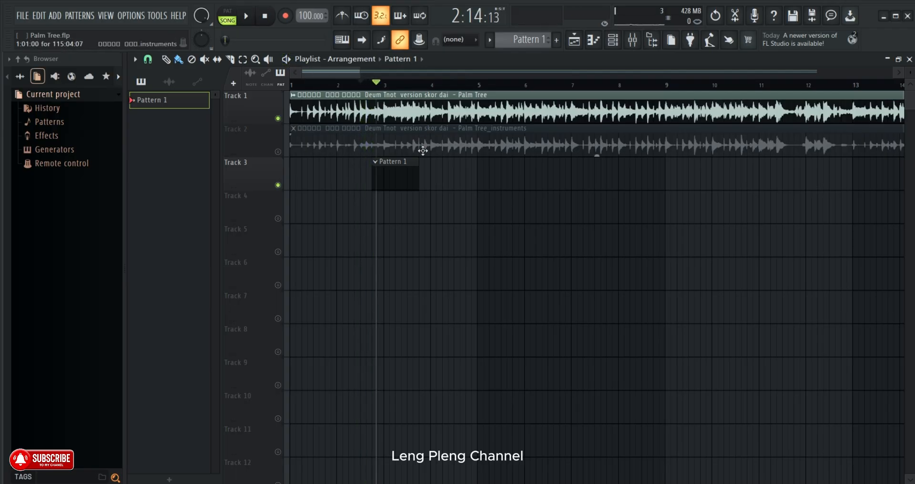
- Open the piano roll of the FL Keys channel and audition a few of its keys
click(612, 40)
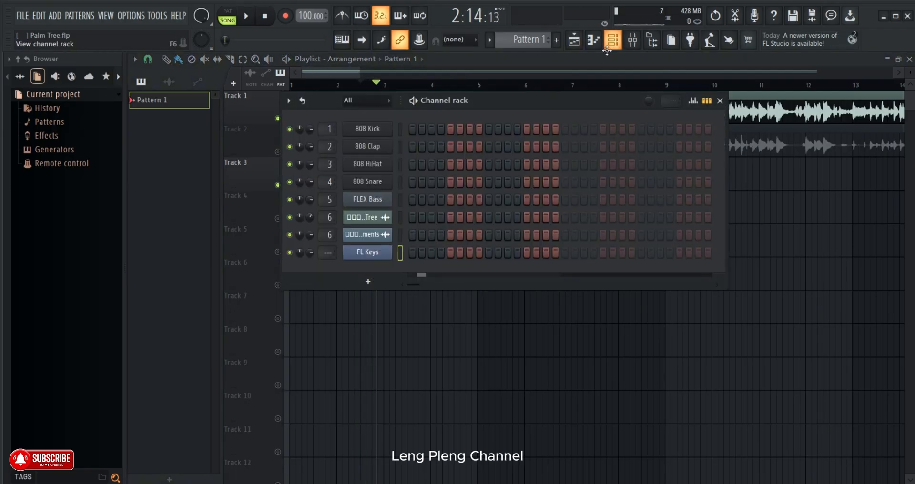
click(377, 108)
right_click(376, 253)
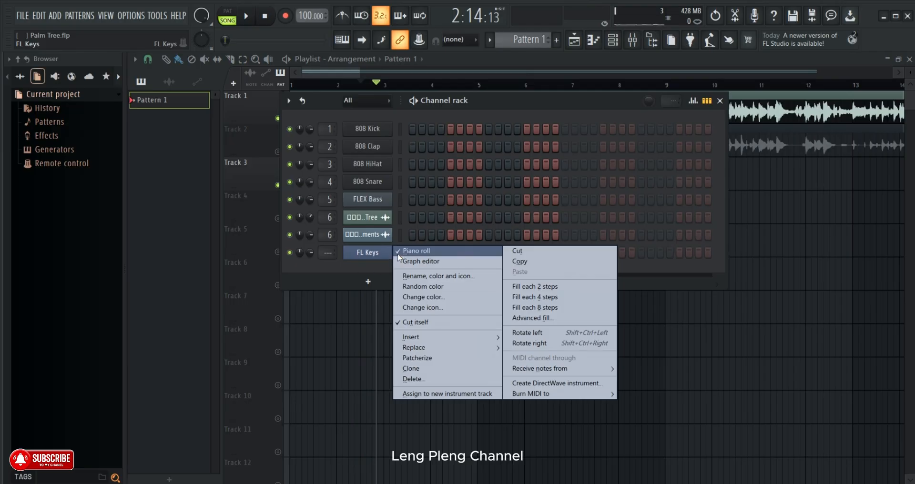
right_click(386, 255)
click(420, 250)
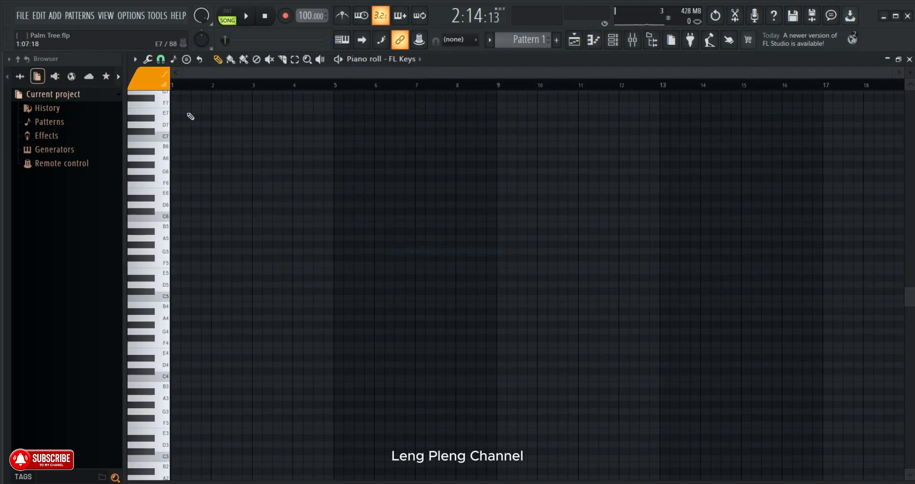
scroll(148, 194, down, 2)
drag(153, 205, 161, 238)
scroll(161, 239, up, 4)
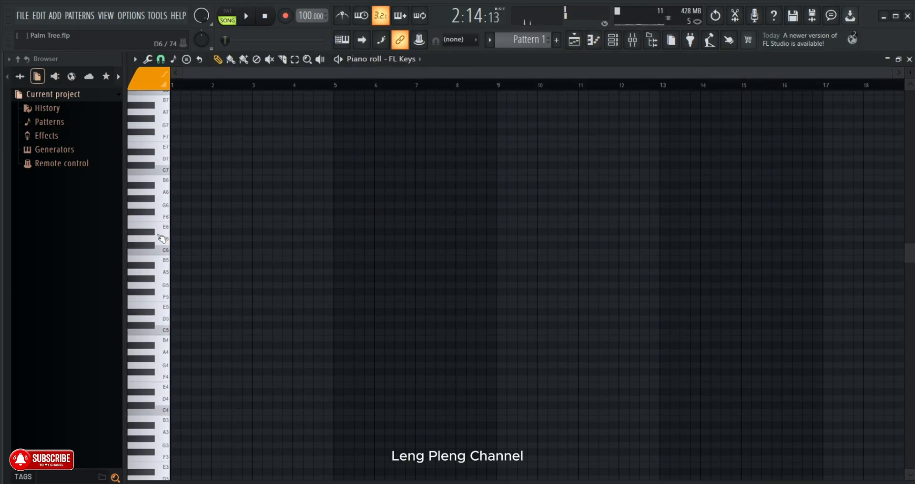
scroll(306, 84, up, 4)
- Return to the playlist and set the song position to 2:13:00, where the Pattern 1 clip starts
click(577, 41)
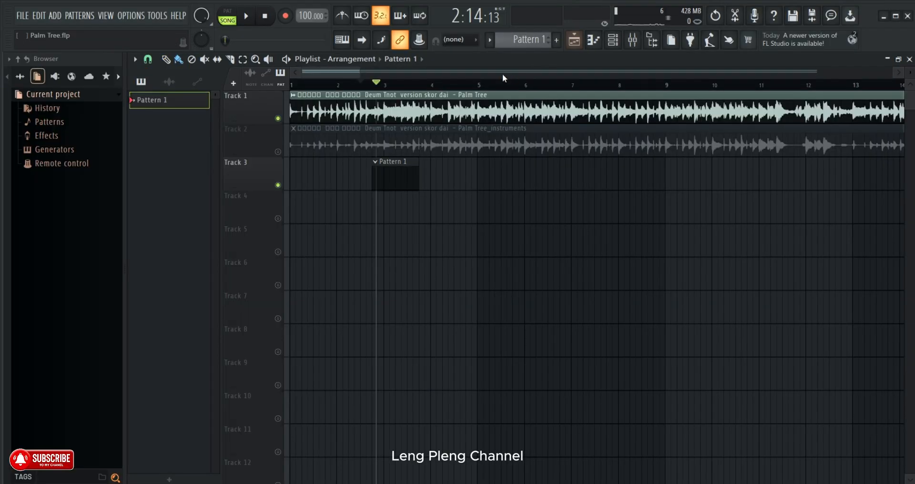
drag(431, 84, 370, 87)
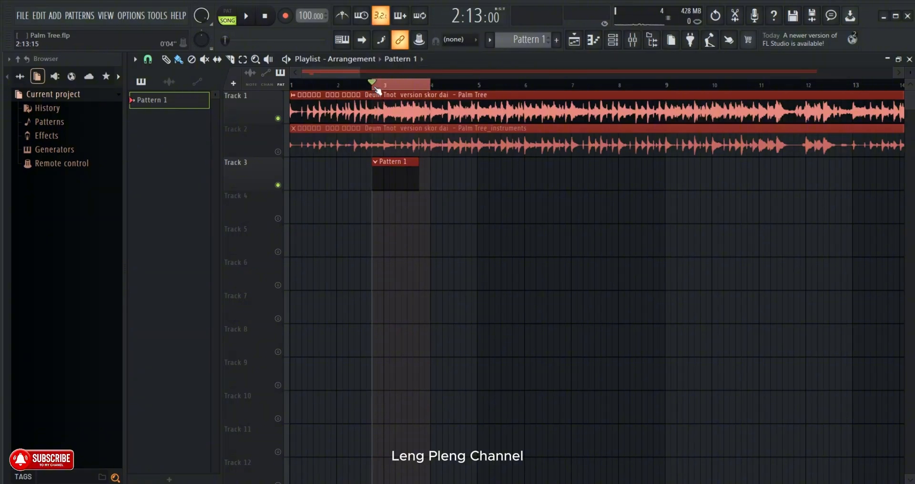
click(371, 84)
- Try a note in the FL Keys instrument, close it, and open the channel's piano roll
key(F6)
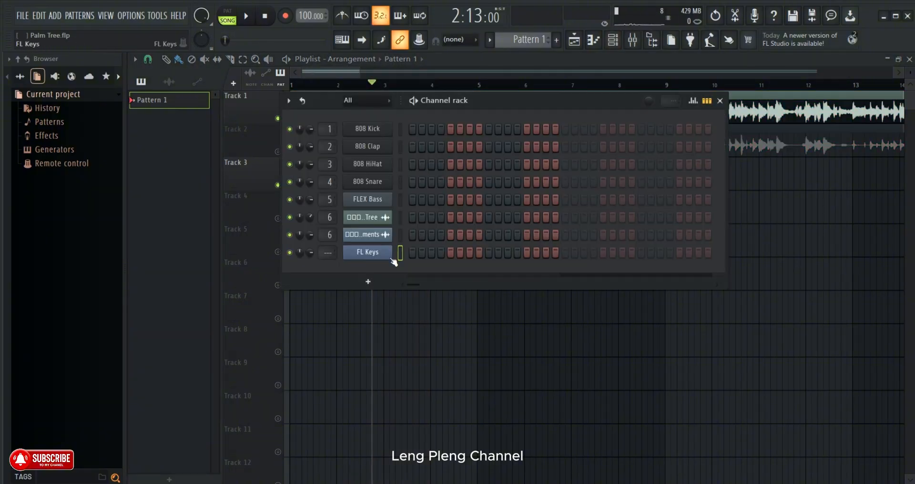
right_click(388, 253)
click(389, 253)
click(370, 255)
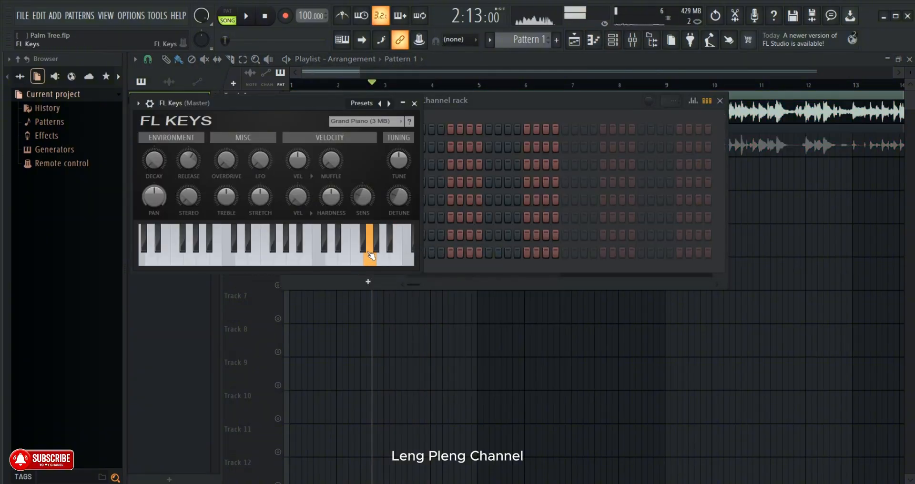
click(433, 258)
right_click(389, 253)
click(405, 251)
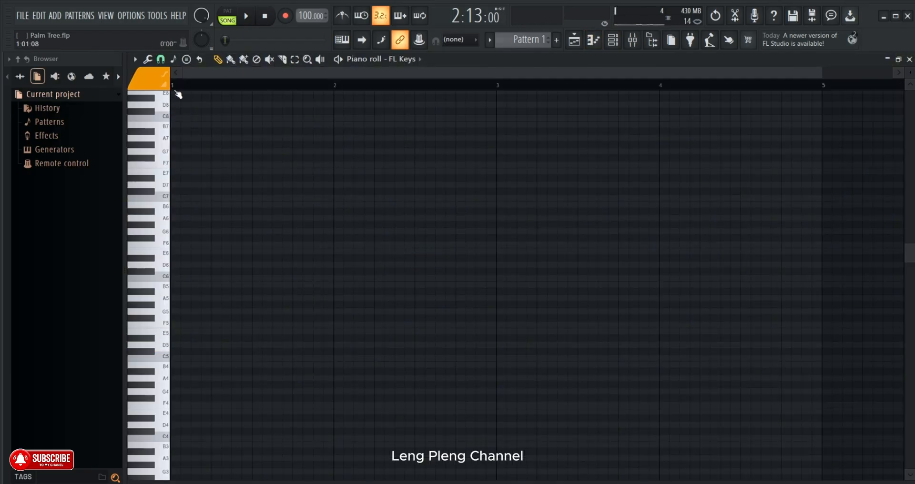
- Audition the keys around G5 and A5, and place a two-step G#5 note at 1:01:00 in the piano roll
scroll(176, 90, up, 2)
scroll(911, 72, up, 2)
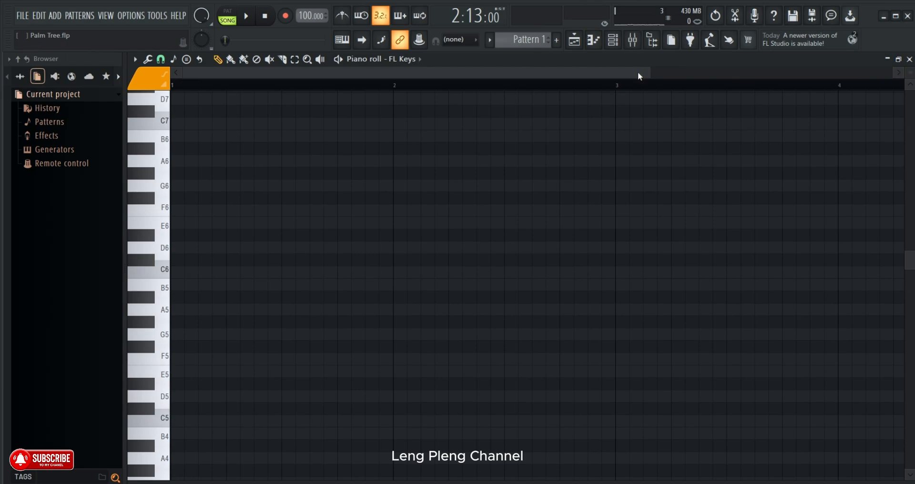
scroll(290, 343, down, 4)
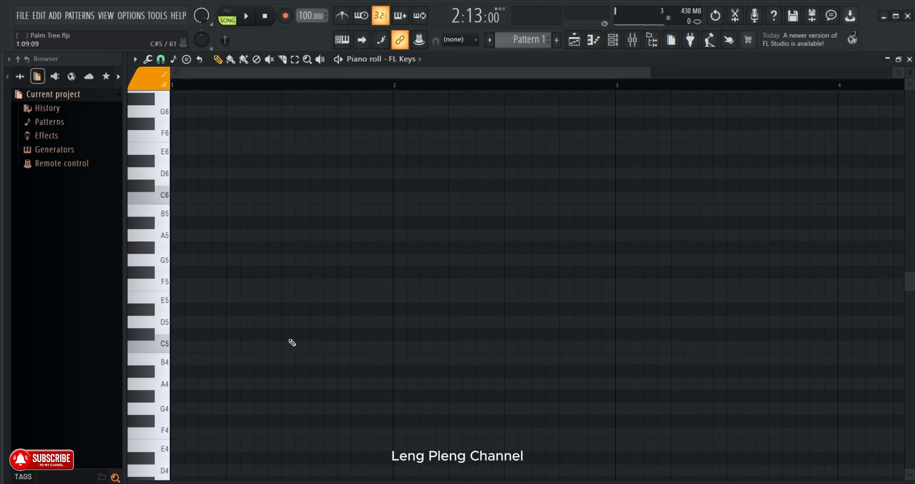
click(162, 236)
click(160, 265)
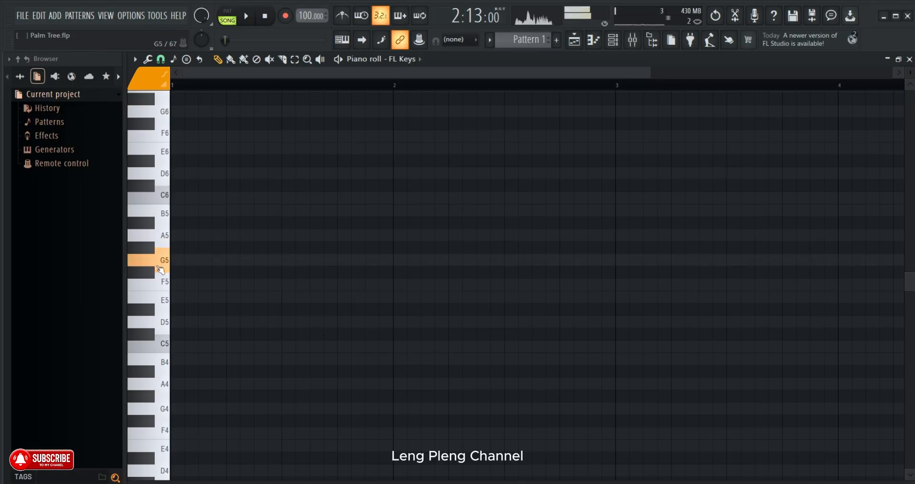
click(152, 250)
click(173, 248)
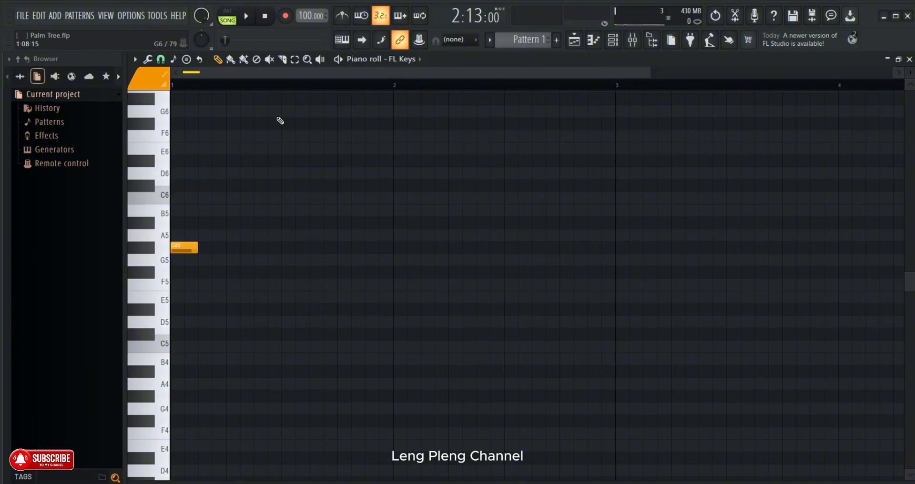
- Lay out one-step notes A#5 at 1:01:00 and G#5 at 1:02:00, followed by a two-step C#6 at 1:03:00
drag(195, 248, 178, 223)
click(189, 248)
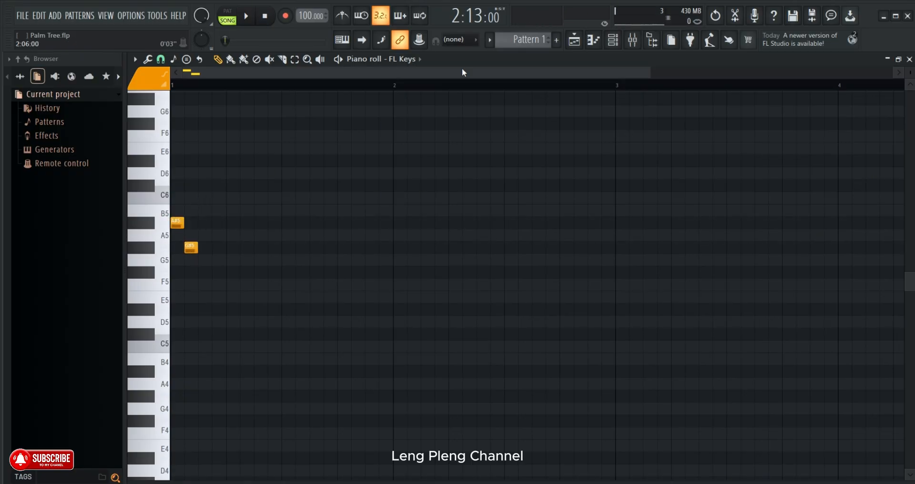
click(208, 186)
drag(213, 184, 231, 184)
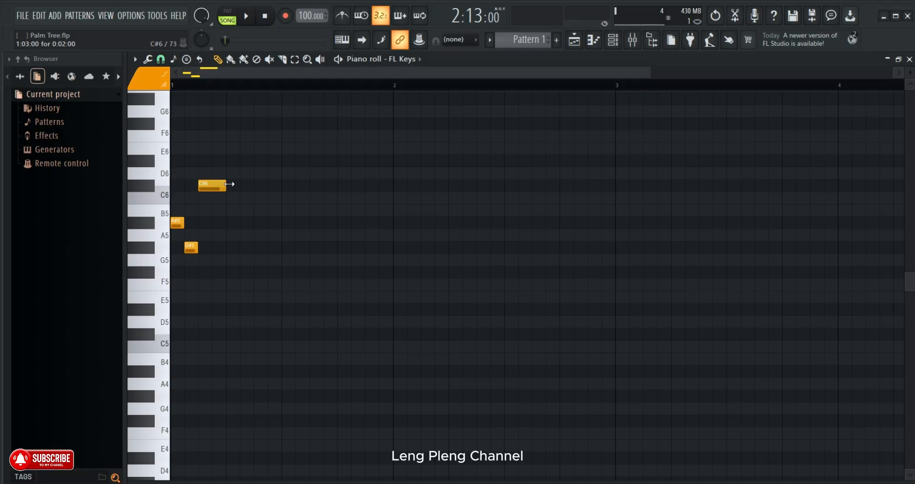
- Place a four-step F#6 note at 1:05:00 and play back the phrase to check it
scroll(241, 90, down, 1)
scroll(242, 92, down, 3)
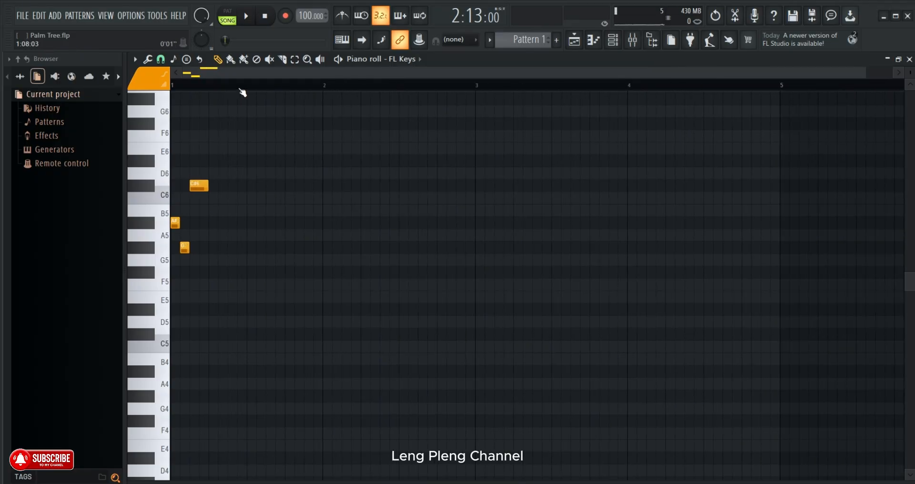
scroll(242, 92, up, 2)
drag(272, 77, 225, 87)
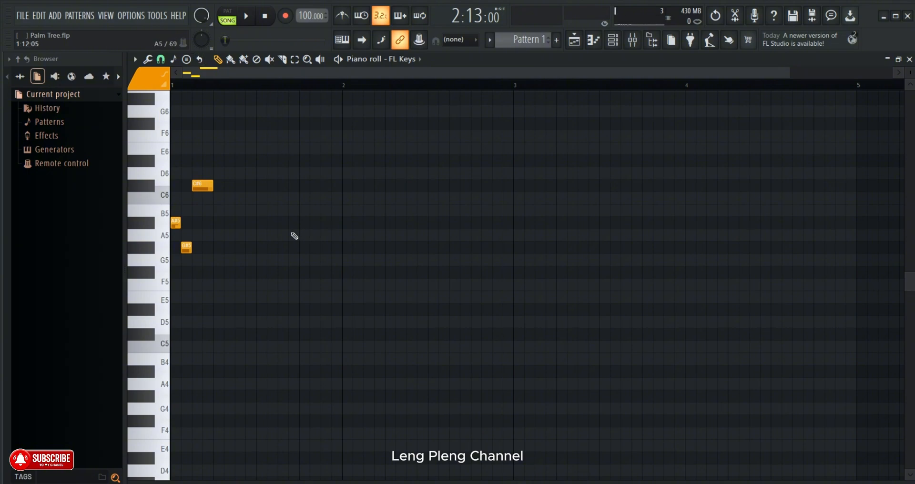
scroll(267, 210, up, 2)
click(224, 161)
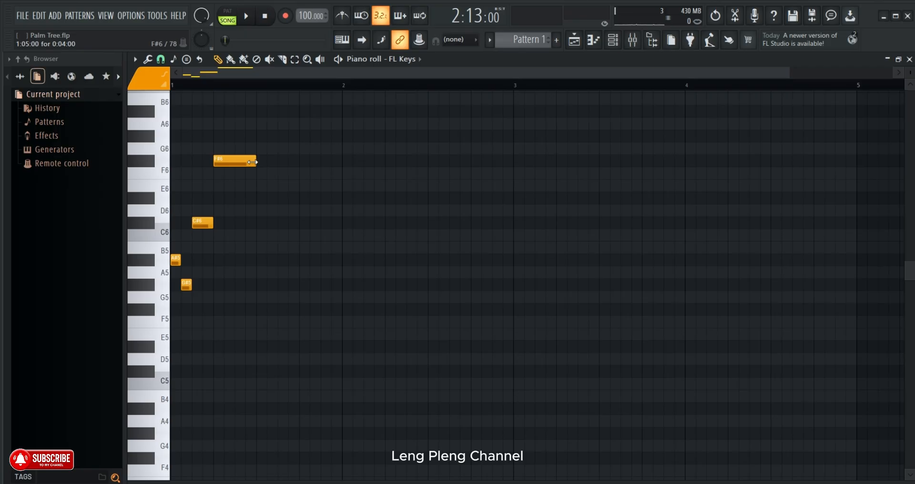
click(248, 19)
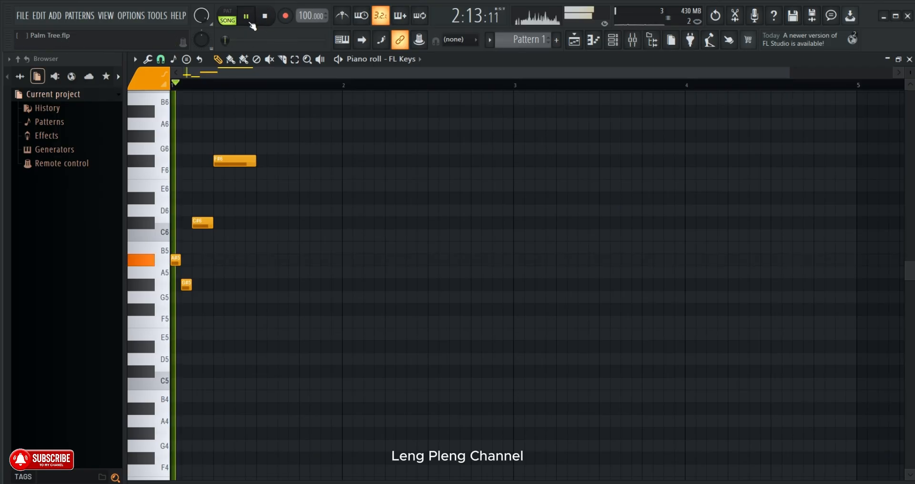
click(251, 24)
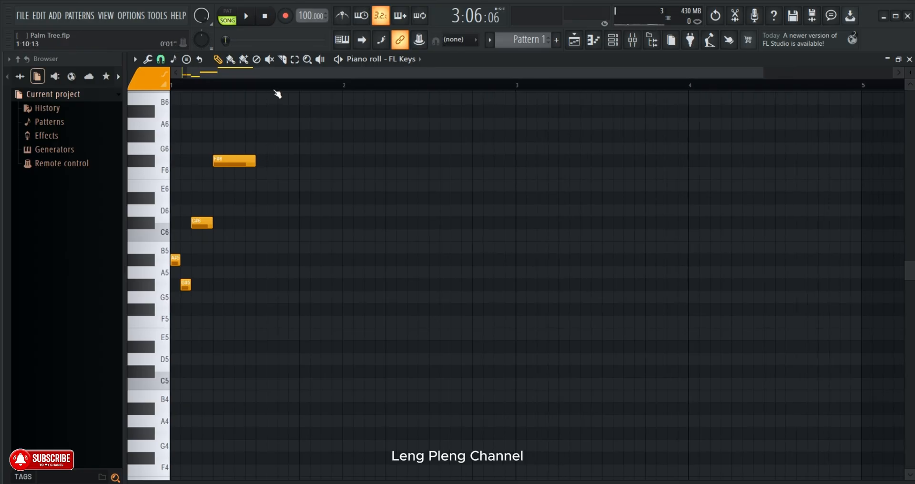
- Add two-step notes C#6 at 1:11:00, D#6 at 1:13:00 and C#6 at 1:15:00
scroll(277, 93, up, 2)
drag(235, 74, 190, 77)
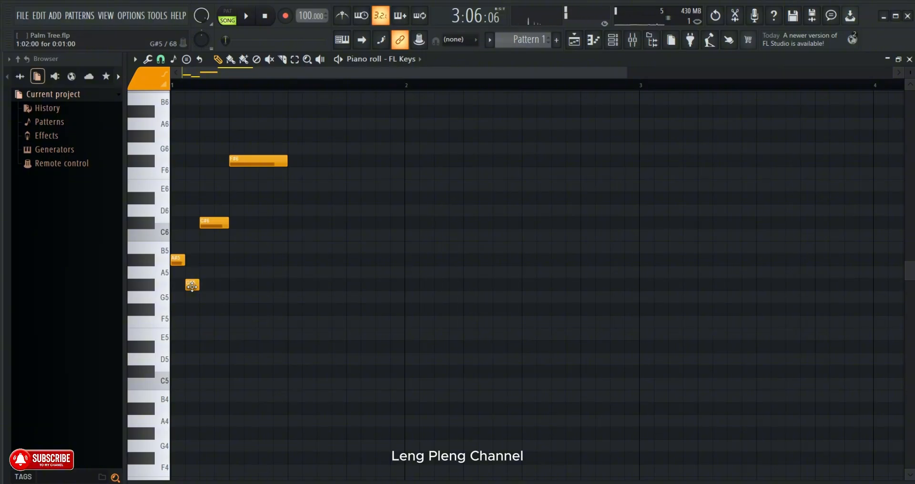
click(323, 222)
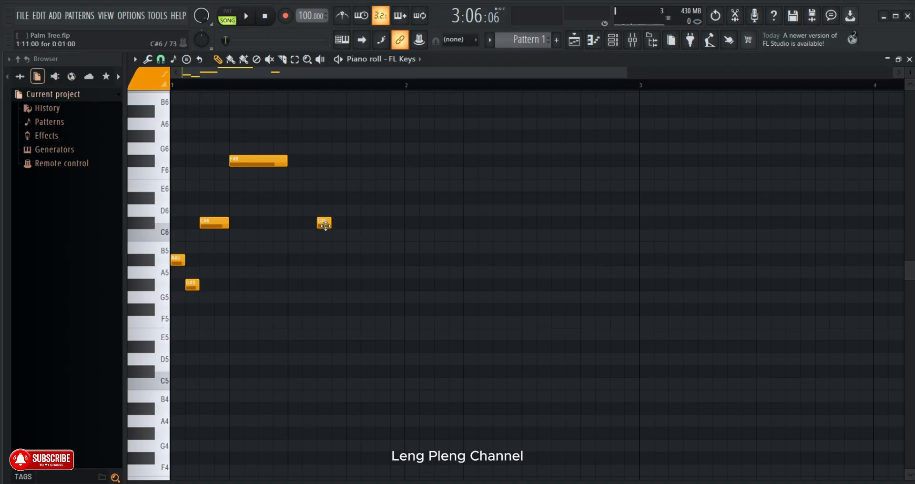
drag(331, 223, 341, 223)
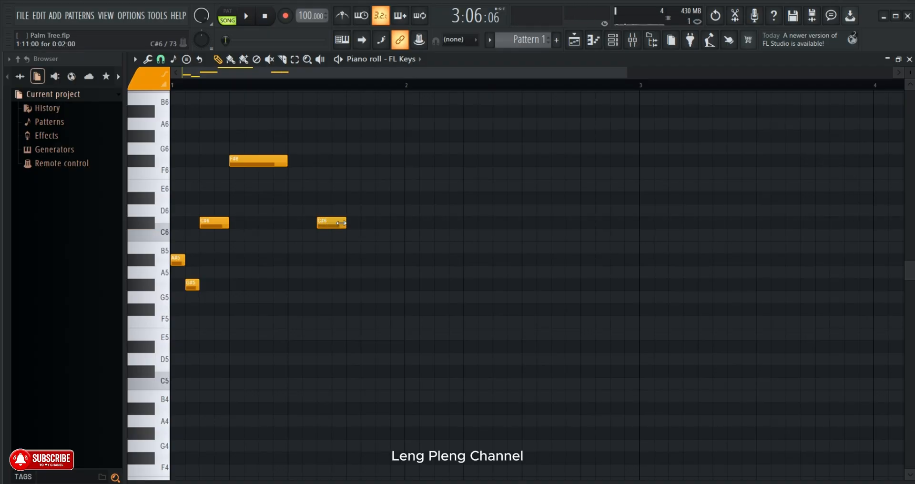
click(348, 198)
click(380, 223)
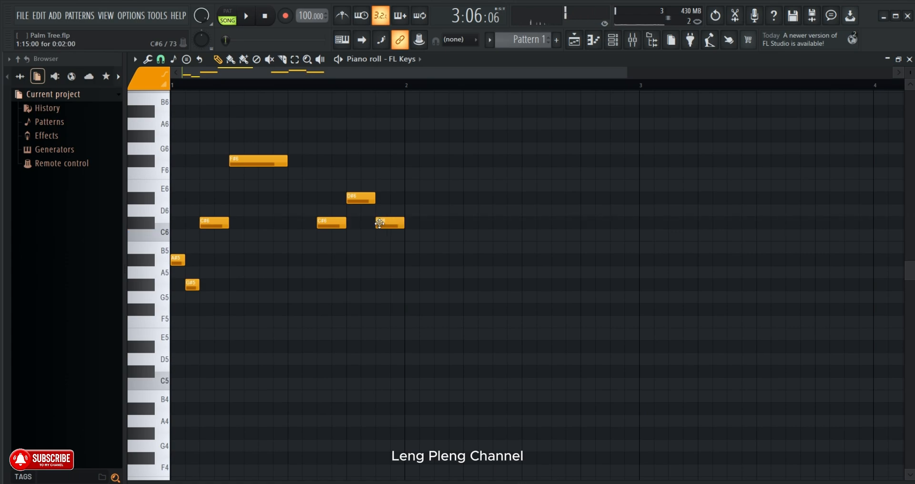
- Place one-step A#5 and G#5 notes at 2:01:00 and 2:02:00, a two-step C#6 at 2:03:00, and a four-step F#6 at 2:05:00
click(417, 261)
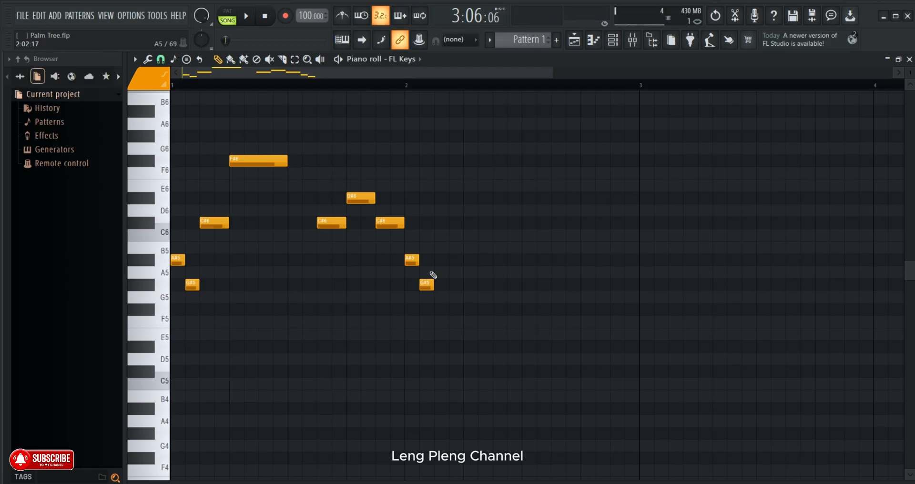
click(436, 223)
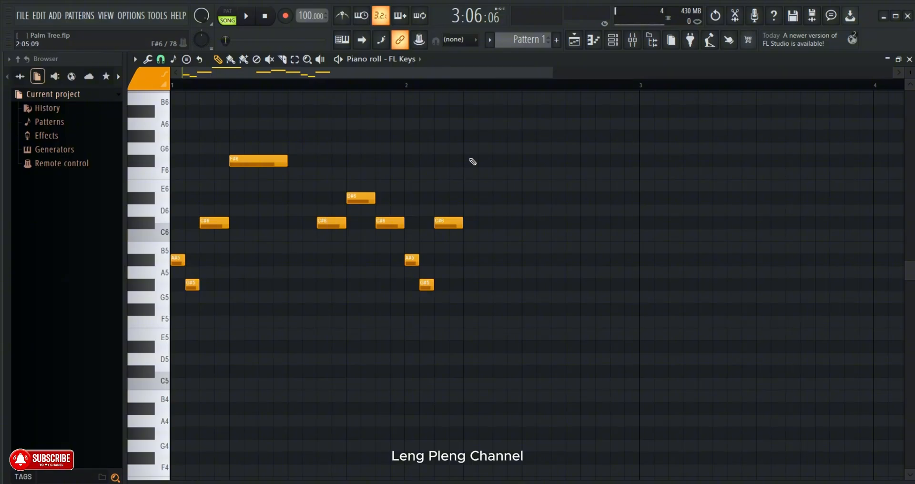
click(473, 162)
- Play the melody from the start of the pattern through the end of bar 2, and pause
click(246, 15)
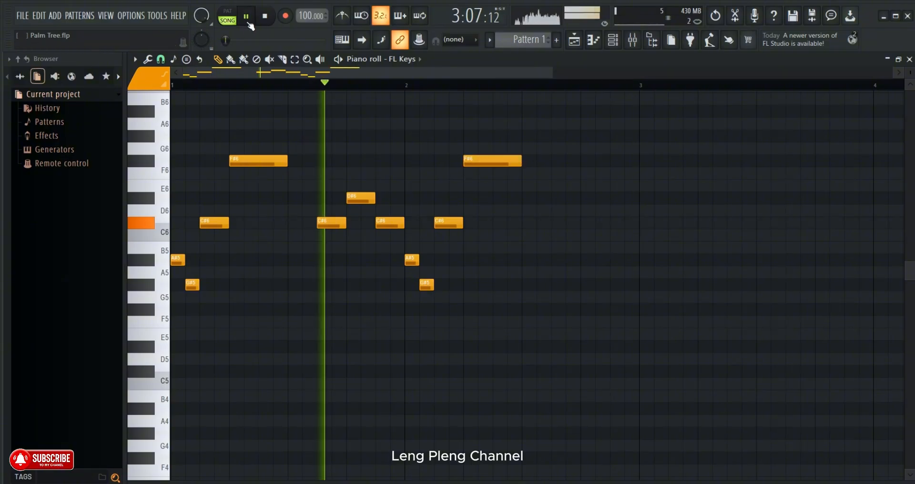
click(176, 86)
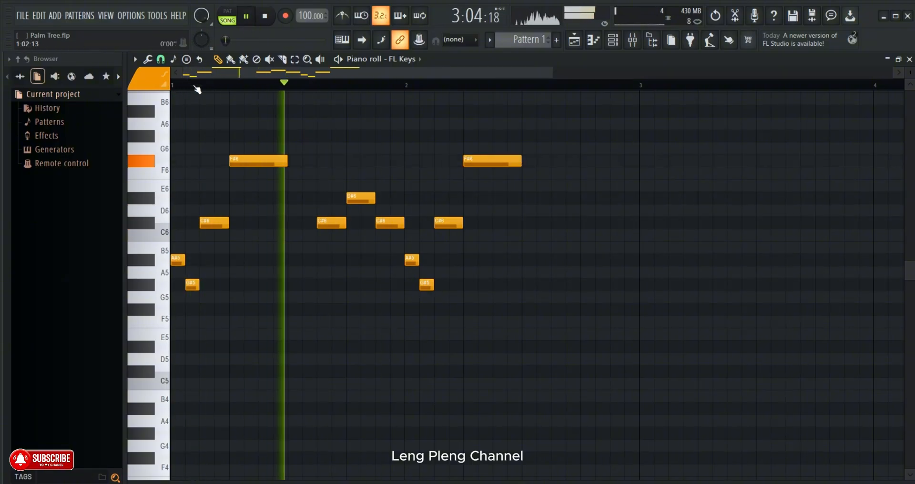
drag(242, 74, 327, 84)
click(246, 17)
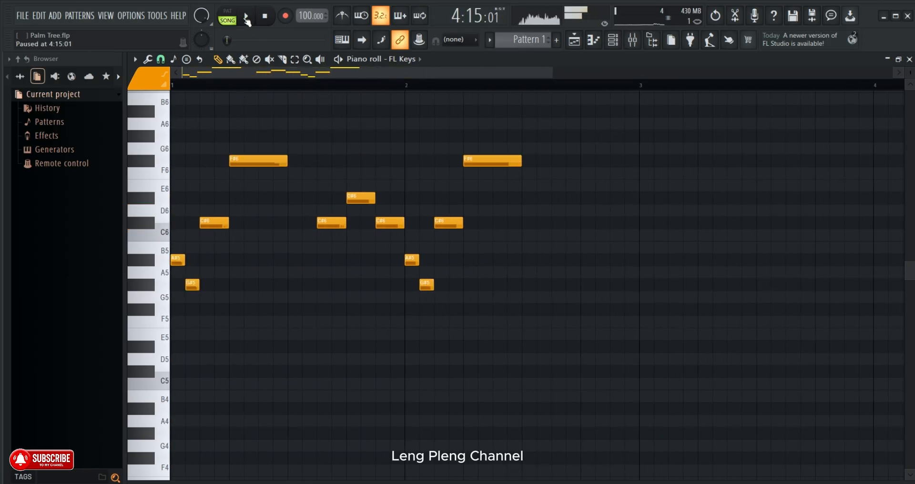
- Set the volume of the Palm Tree audio clip's mixer track 6 to about 115% and return to the playlist
click(575, 42)
double_click(559, 113)
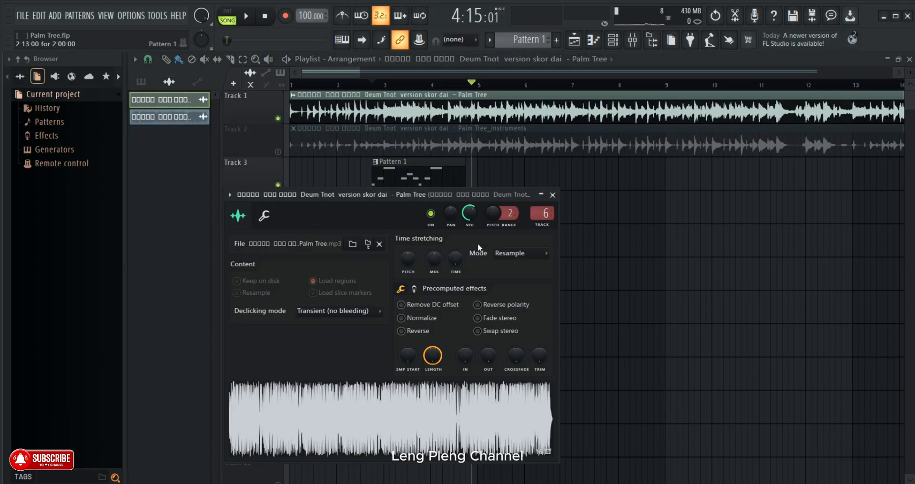
click(531, 214)
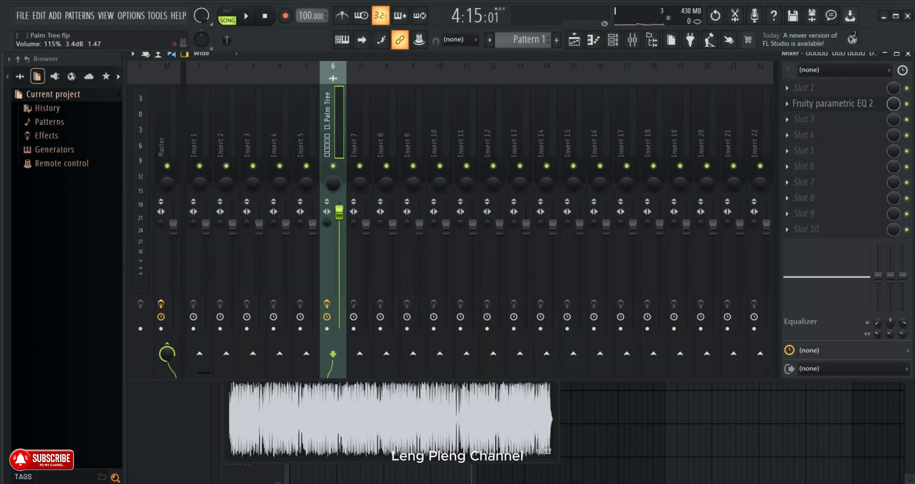
click(575, 41)
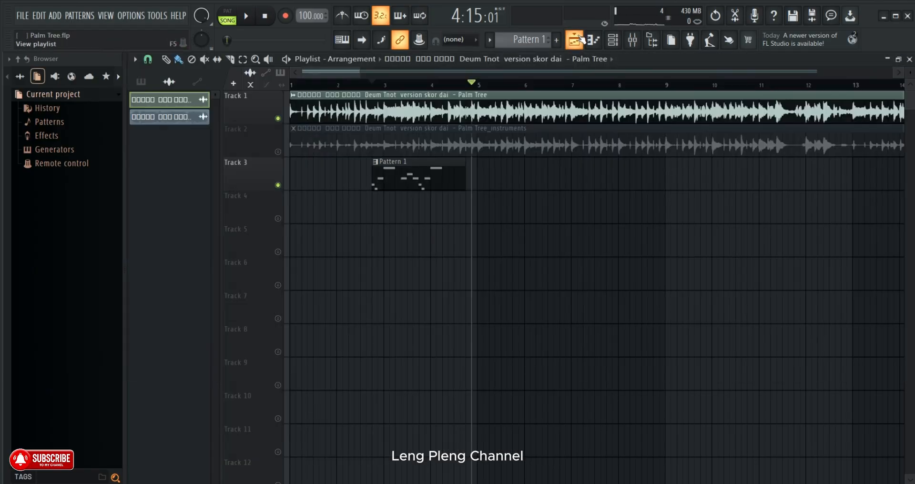
- Play the song from just before the Pattern 1 clip, reopen the clip's piano roll, and halt playback
click(361, 86)
key(space)
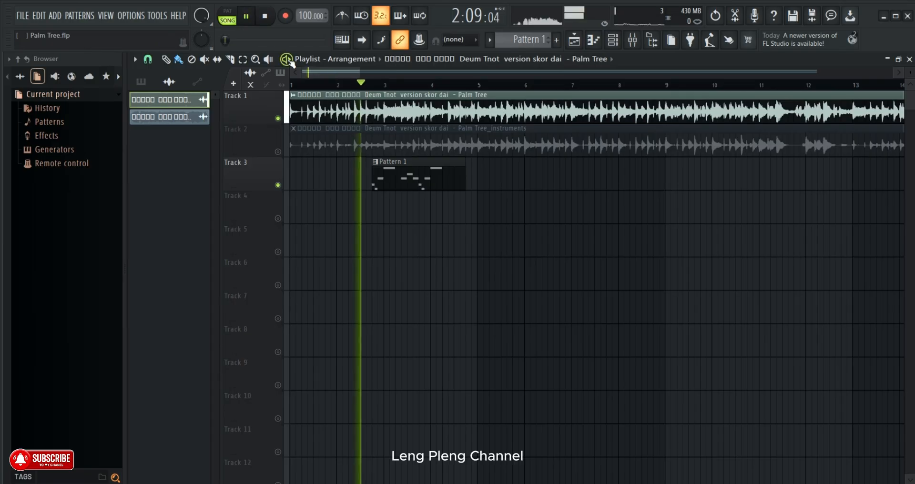
double_click(422, 173)
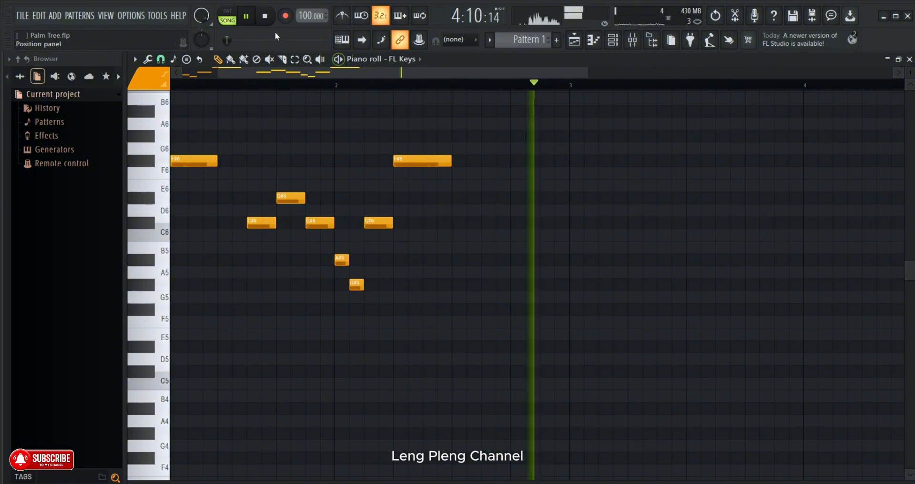
click(264, 12)
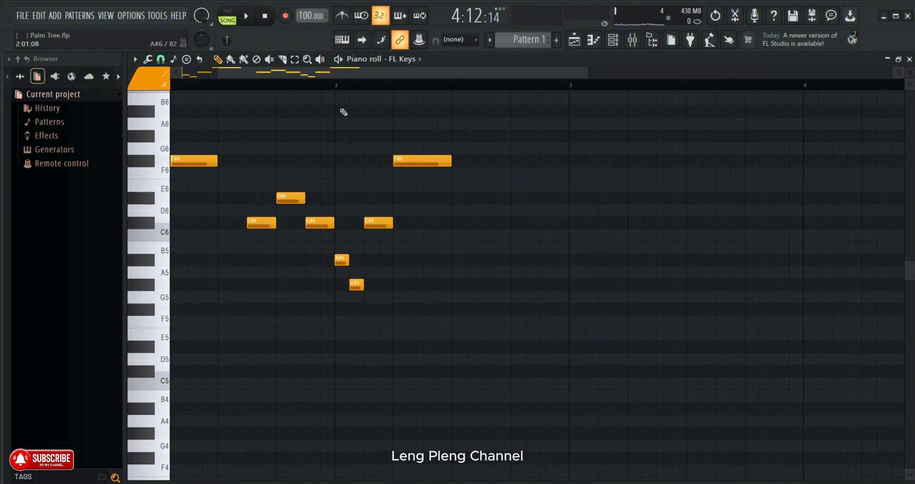
- Place two-step C#6 notes at 2:11:00 and 2:13:00 and play the passage to compare it with the song
click(482, 222)
click(514, 225)
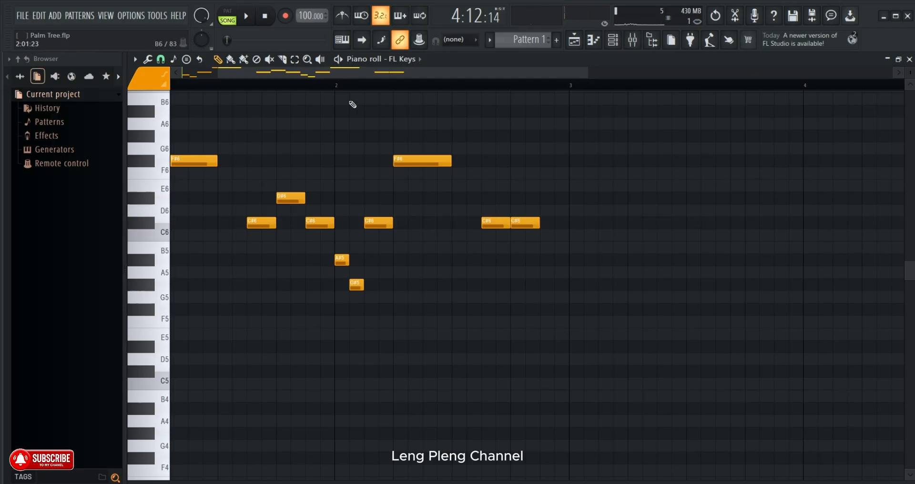
click(248, 17)
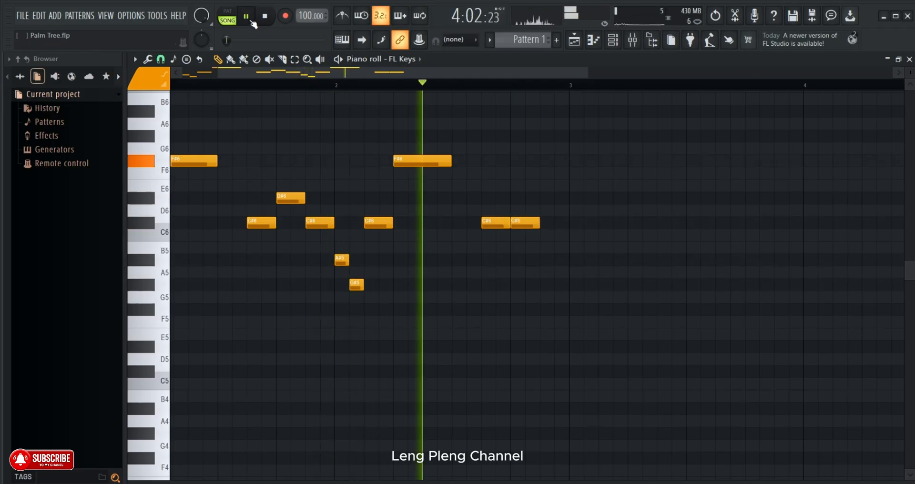
click(252, 22)
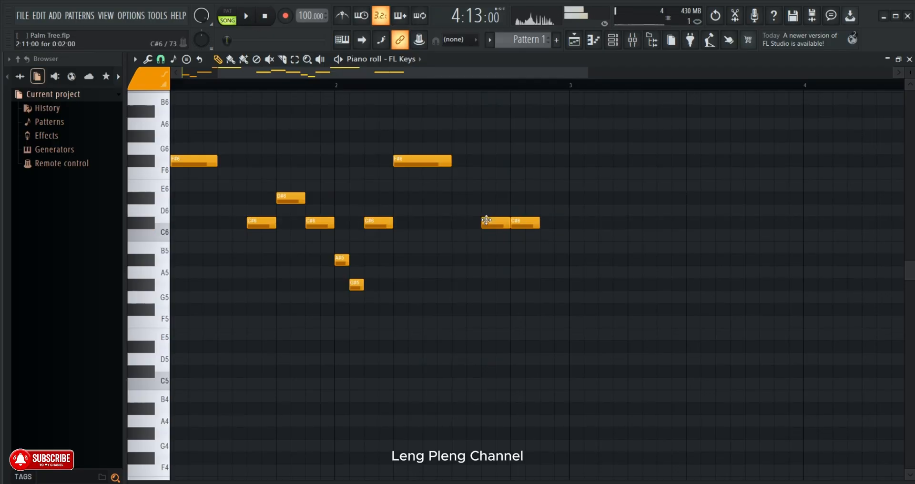
- Move the notes at 2:11:00 and 2:13:00 down to A#5 and play the passage from early in bar 2
drag(486, 219, 492, 267)
drag(518, 226, 520, 263)
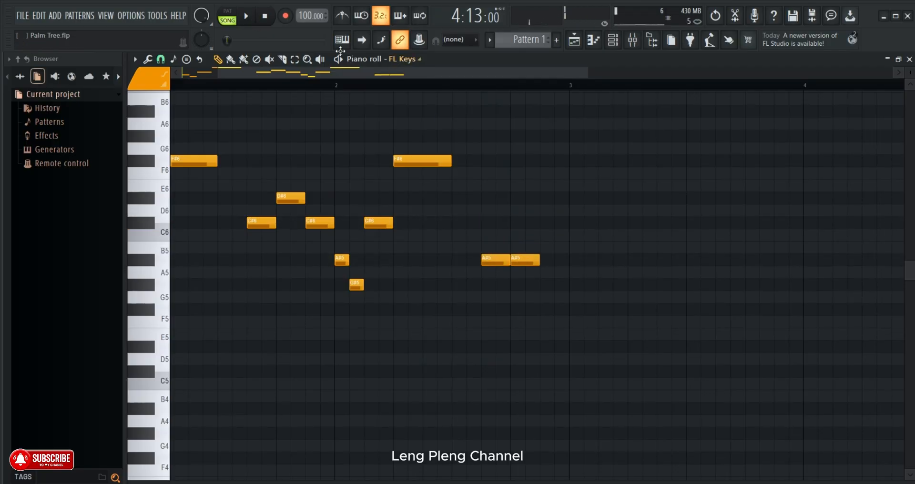
click(257, 19)
click(357, 85)
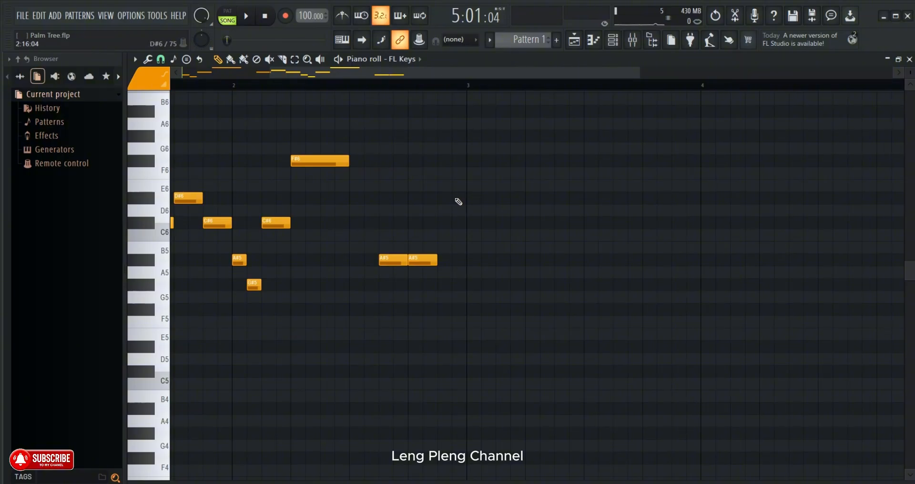
- Place a two-step C#6 note at 3:01:00 and resume playback to check it
click(468, 215)
click(482, 225)
right_click(483, 225)
drag(474, 214, 474, 225)
click(246, 15)
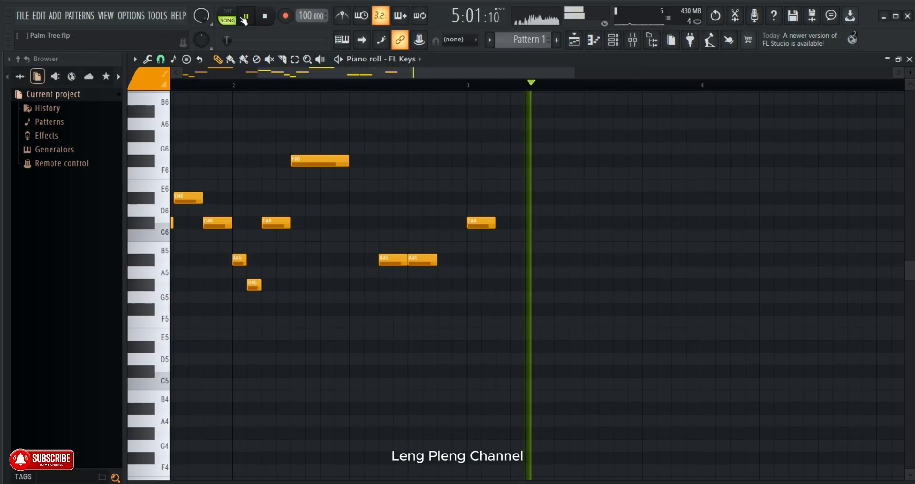
- Place an A#5 note at 3:03:00 and lengthen it to six steps
click(497, 258)
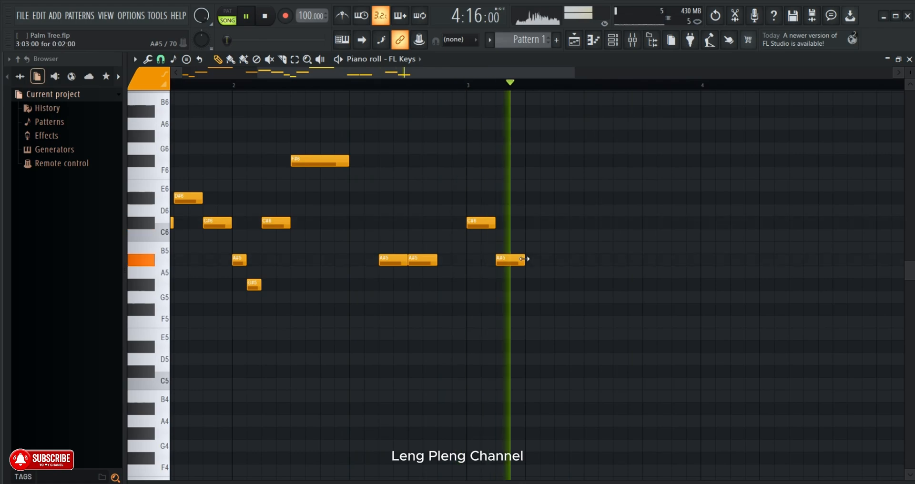
drag(523, 258, 582, 263)
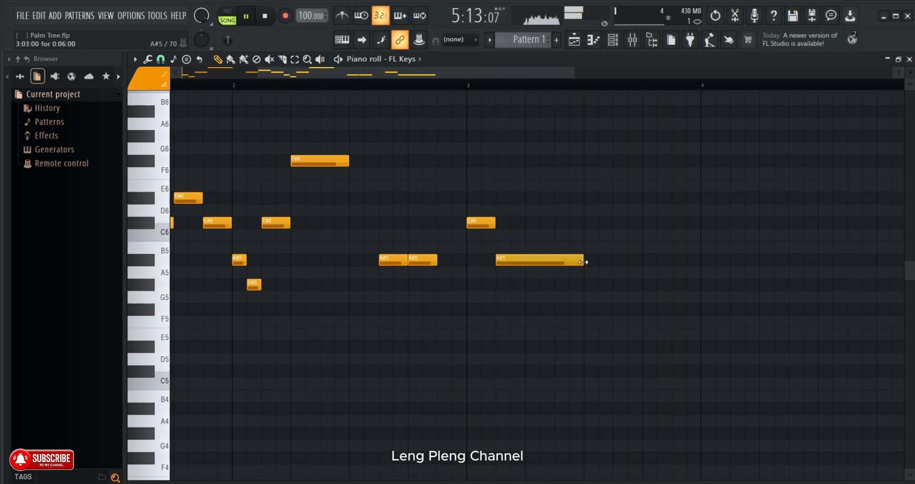
drag(446, 73, 524, 88)
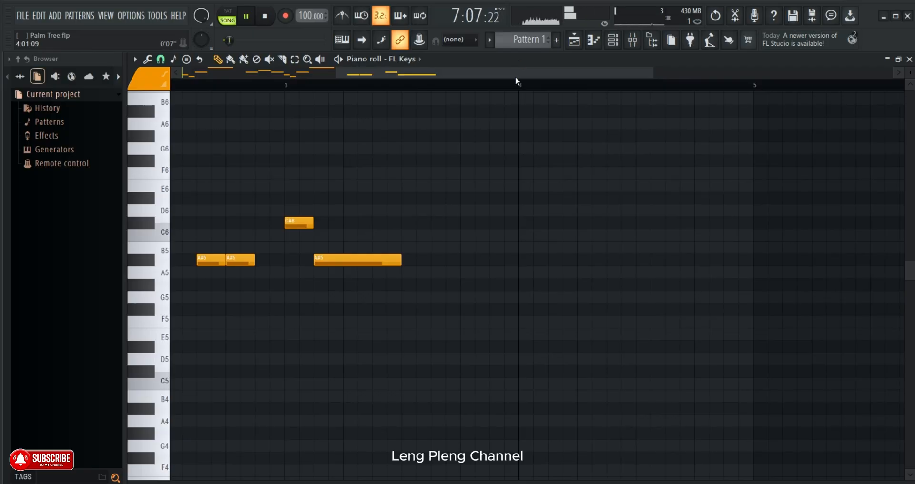
click(409, 297)
right_click(459, 300)
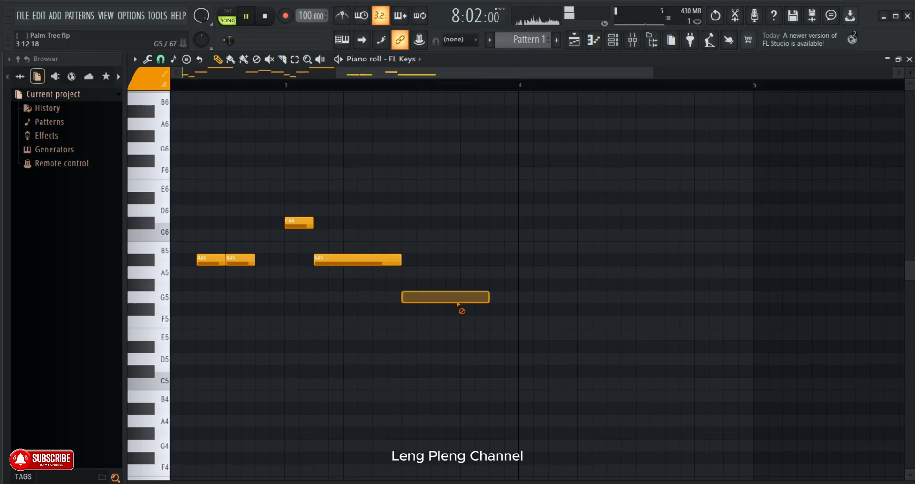
click(408, 284)
right_click(414, 285)
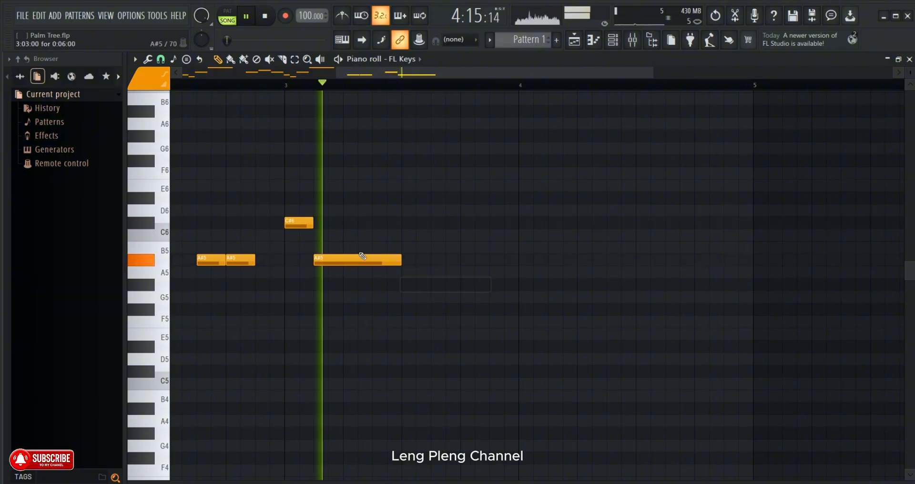
- Place two-step notes G#5 at 3:09:00, F#5 at 3:11:00 and G#5 at 3:13:00, checking them against playback
click(409, 285)
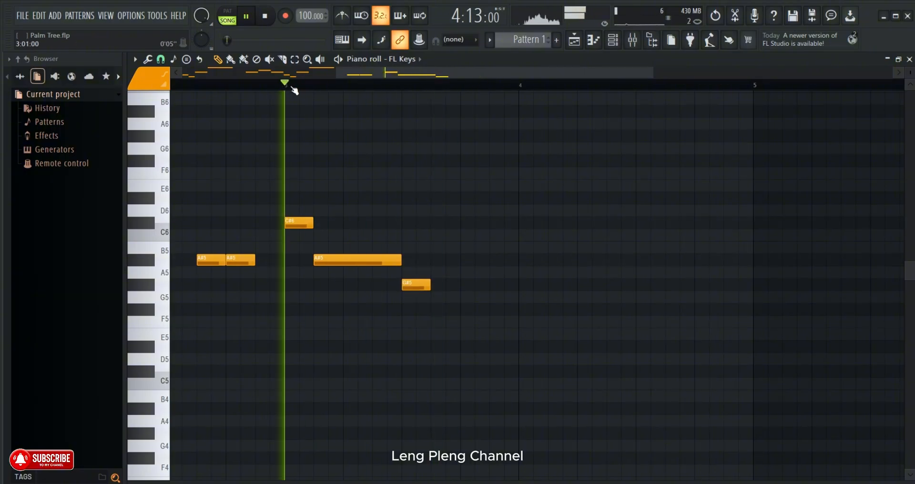
click(433, 309)
click(477, 285)
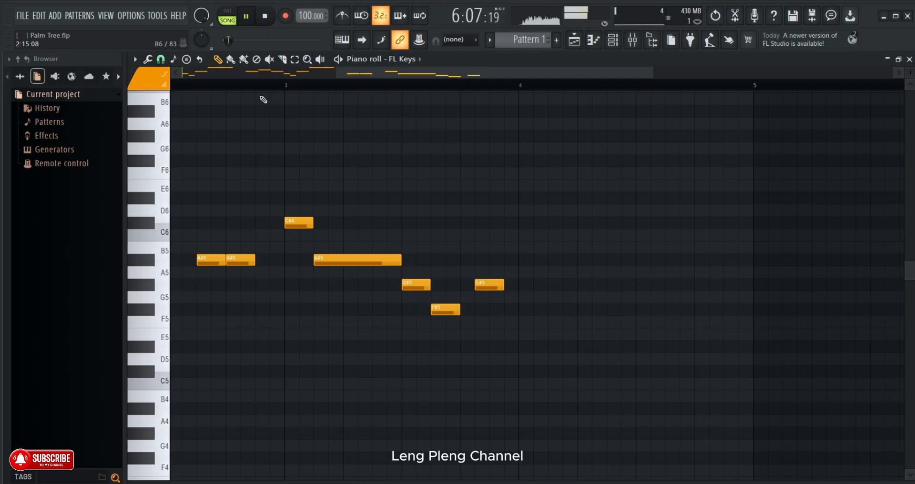
click(263, 86)
right_click(495, 288)
click(467, 285)
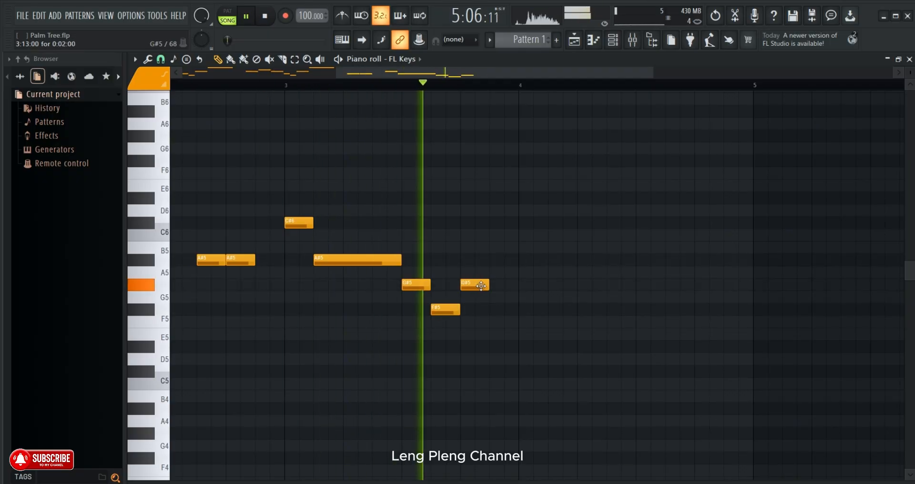
- Lengthen the G#5 note at 3:13:00 to four steps and add two-step notes A#5 at 4:01:00 and C#6 at 4:03:00
drag(488, 286, 516, 289)
click(280, 86)
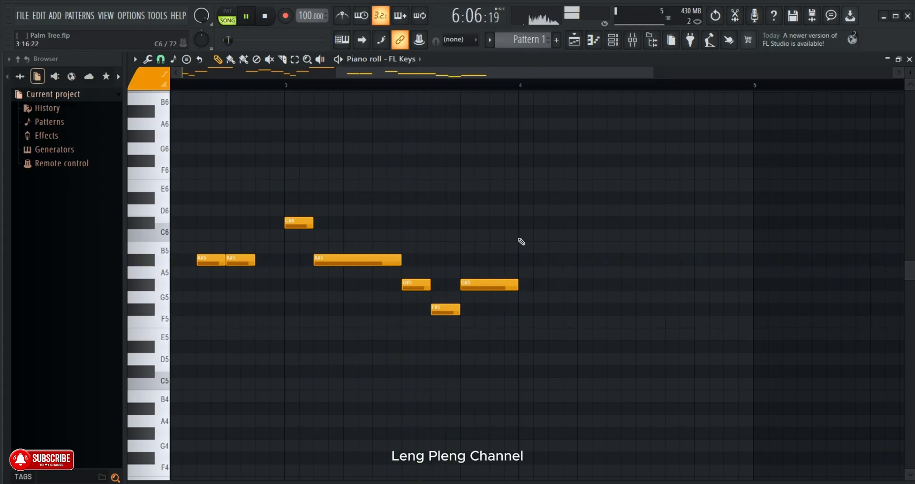
click(522, 260)
click(550, 223)
click(275, 86)
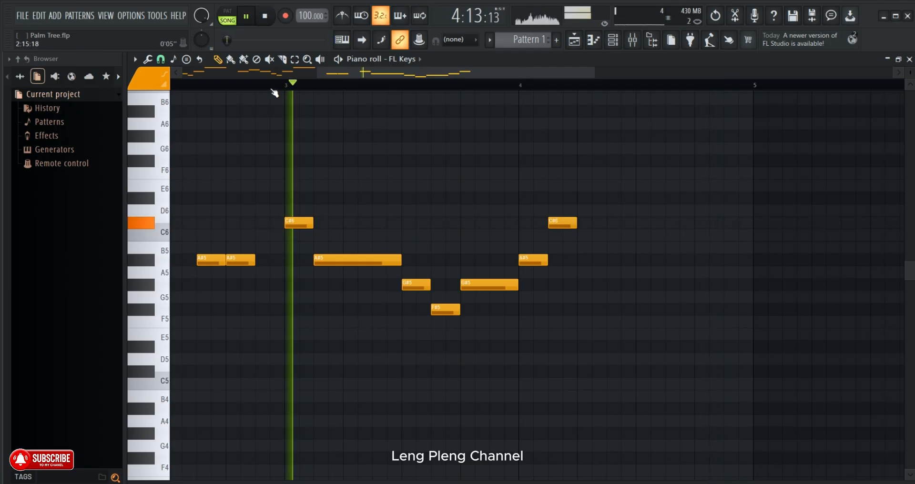
- Place a two-step D#6 note at 4:05:00 and a one-step C#6 note at 4:07:00, checking them from mid bar 3
drag(447, 74, 489, 84)
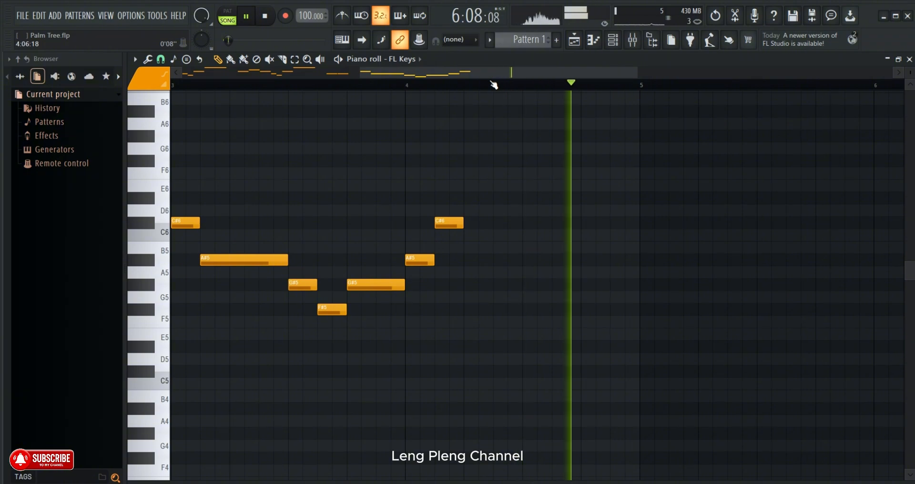
click(467, 198)
click(509, 222)
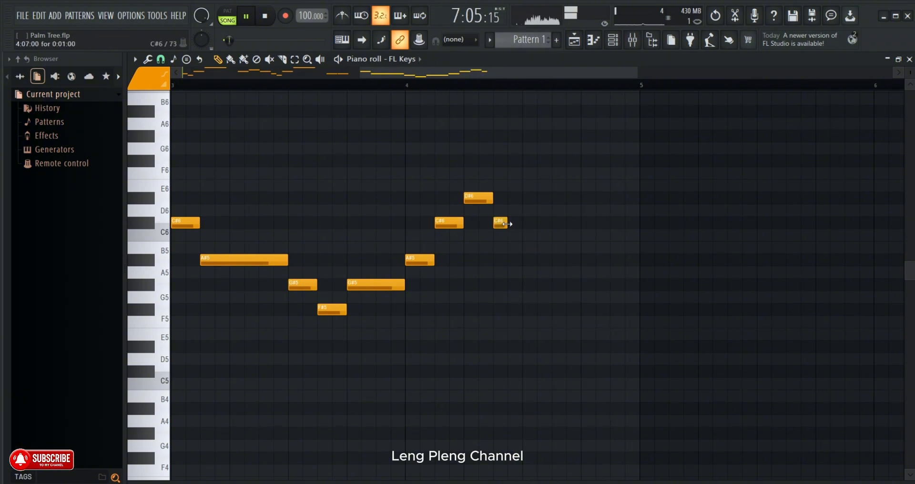
click(290, 87)
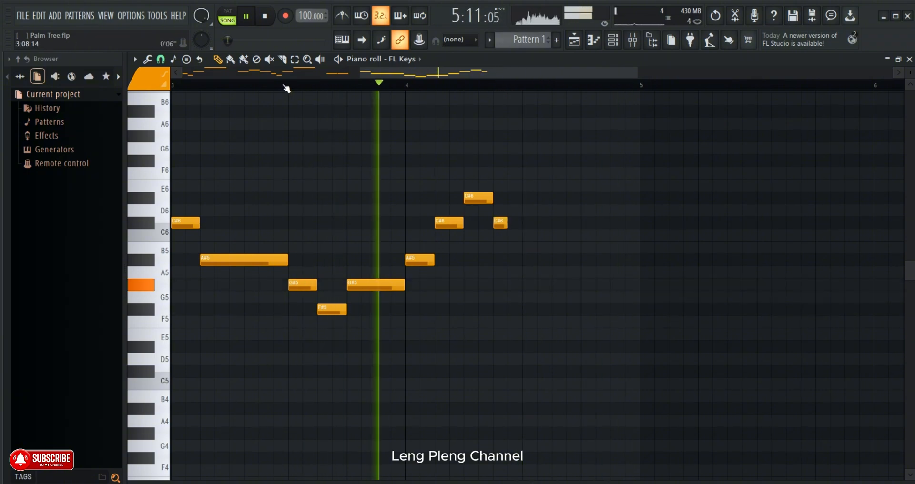
- Replace the C#6 note at 4:07:00 with a one-step C#6 at 4:08:00 and add a four-step A#5 at 4:09:00
right_click(500, 222)
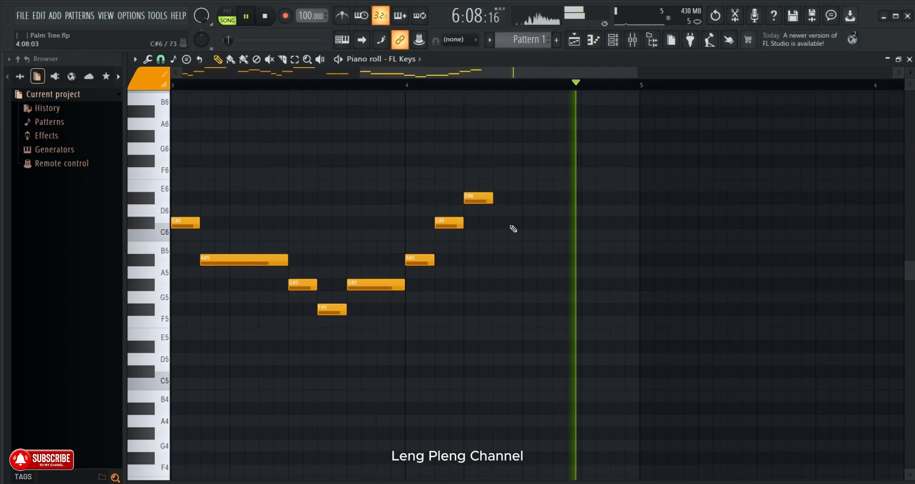
click(513, 224)
click(529, 262)
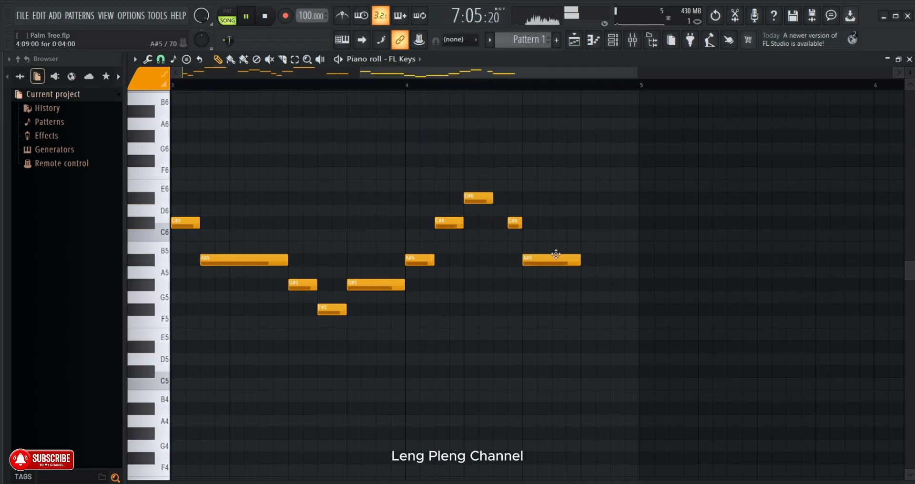
click(332, 85)
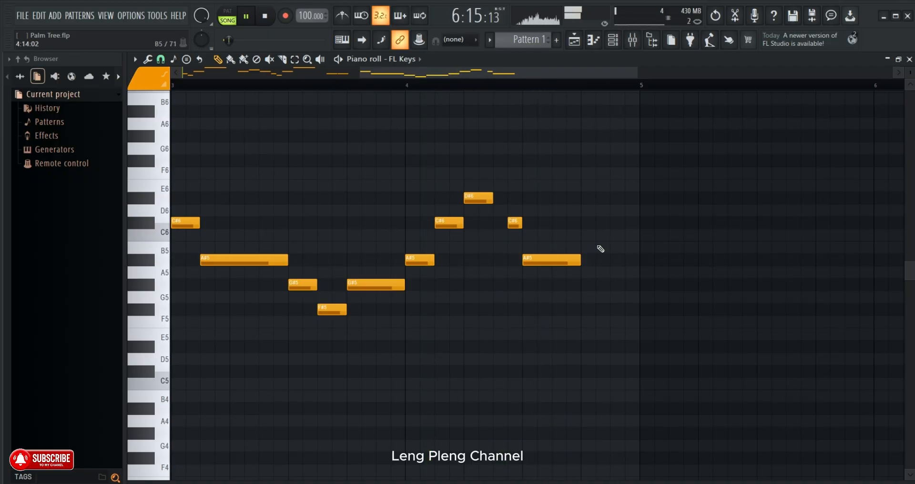
- Place one-step notes A#5 at 4:15:00 and F#5 at 4:16:00, checking them by playing from early in bar 4
click(611, 260)
drag(668, 259, 621, 260)
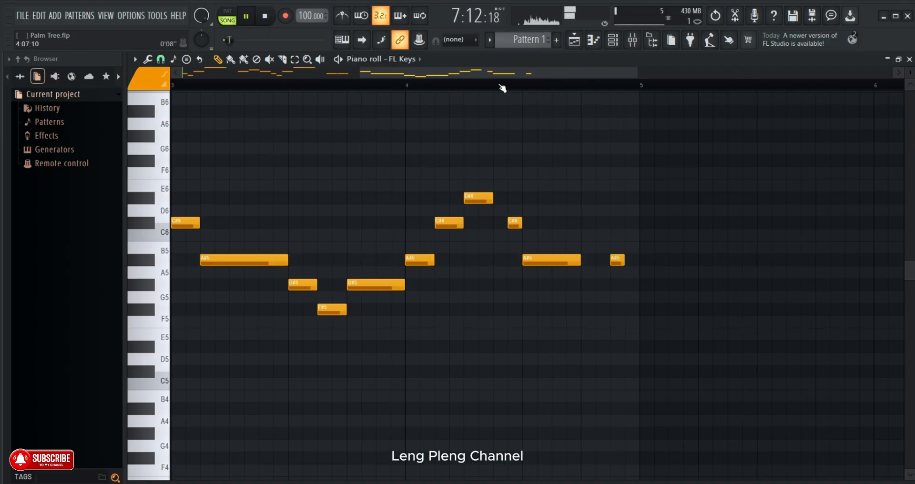
click(443, 84)
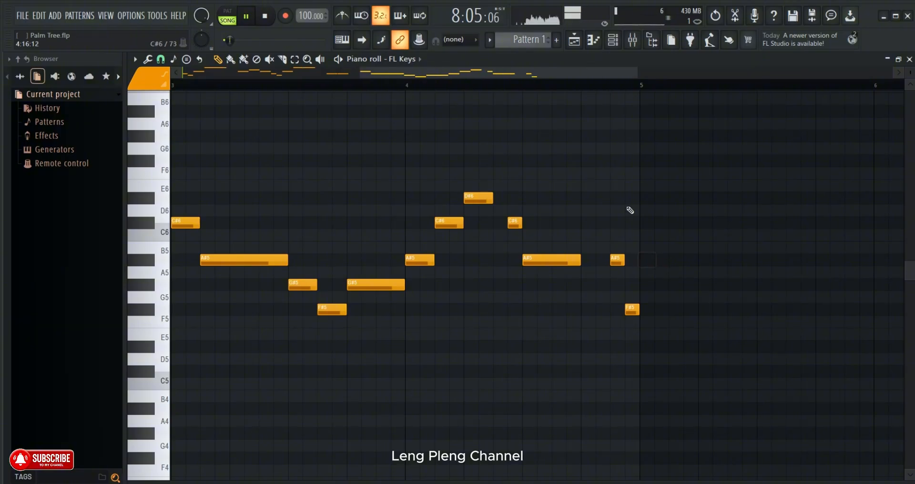
- Move the last note at 4:16:00 up to G#5 and play on from the end of bar 4
scroll(570, 86, down, 4)
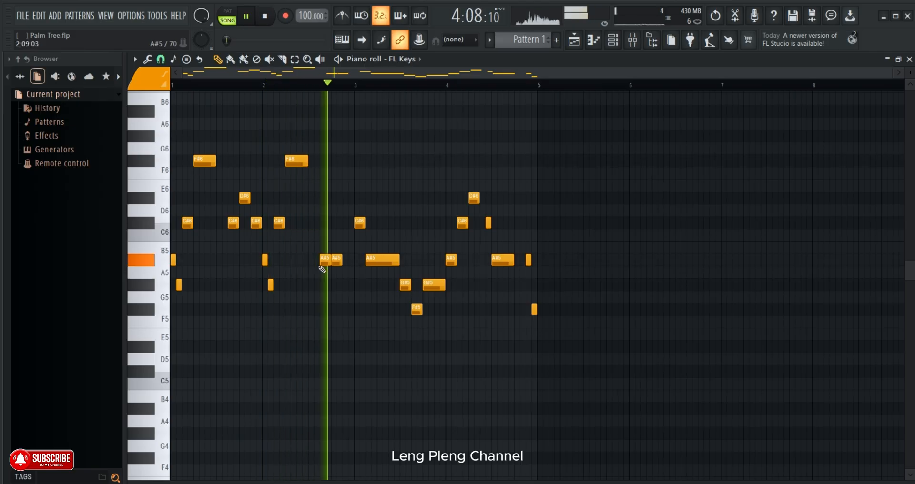
drag(534, 312, 534, 287)
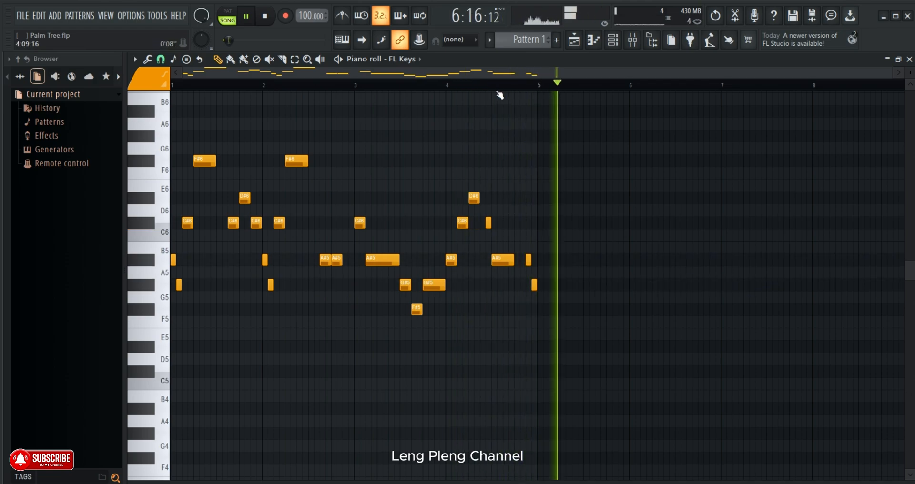
click(535, 87)
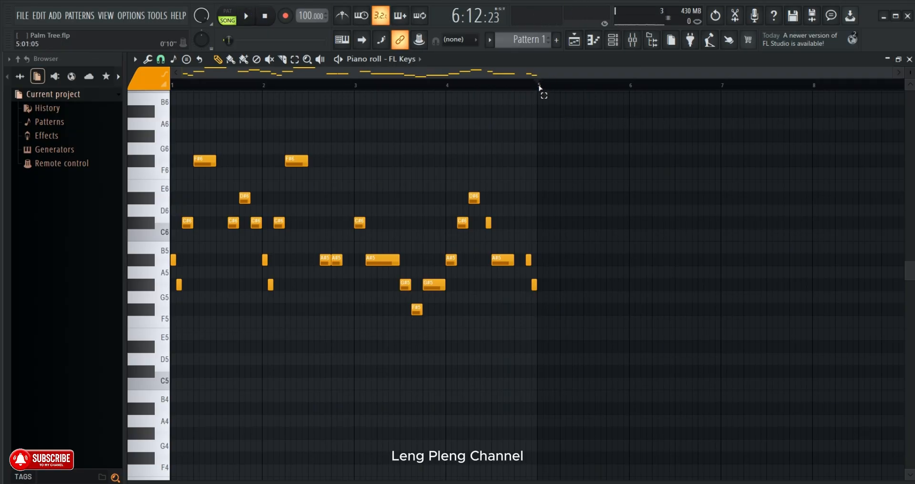
- Duplicate the notes of bars 1 to 4 into bars 5 to 8 and delete the copied A#5 and G#5 notes opening bar 5
drag(539, 87, 179, 114)
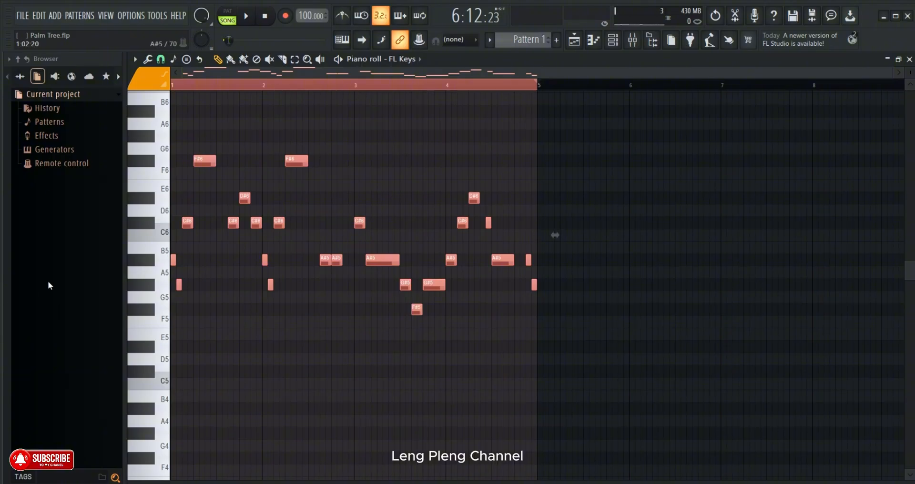
key(ctrl+b)
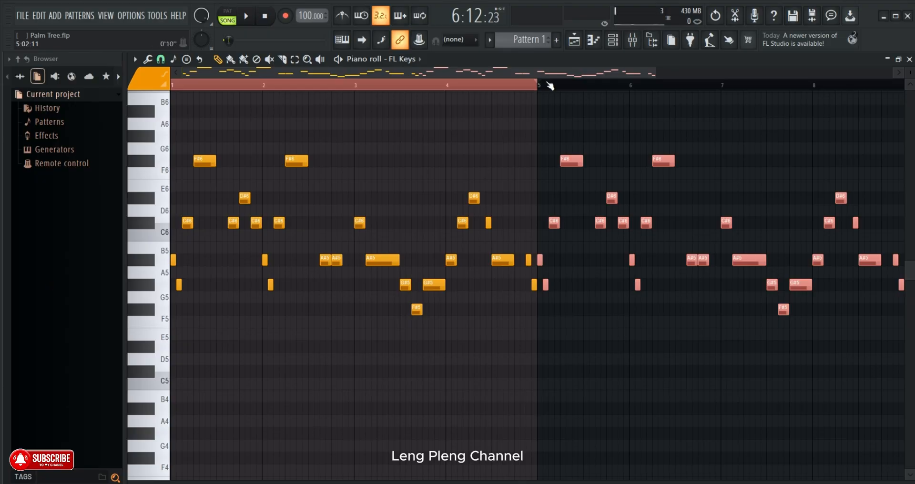
scroll(548, 85, up, 3)
right_click(547, 285)
right_click(542, 263)
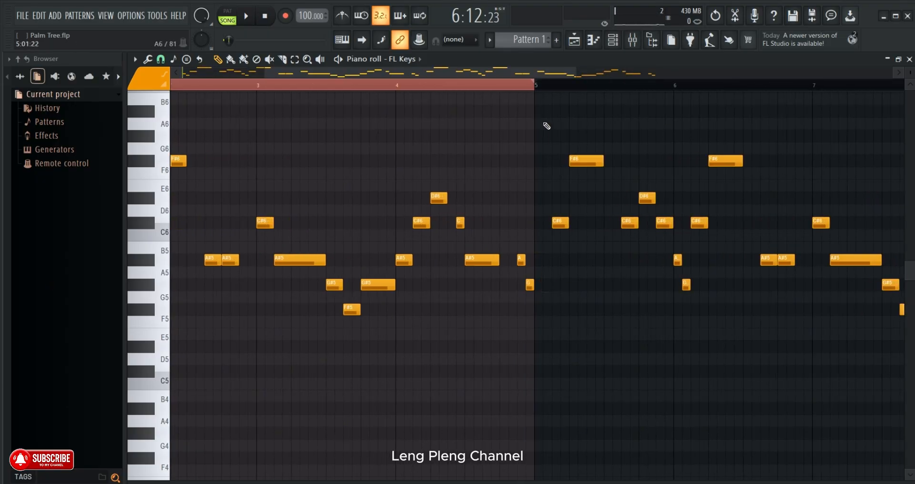
- Place a two-step A#5 note at 5:01:00 and play the melody from the end of bar 3 through the duplicated bars
scroll(556, 85, down, 3)
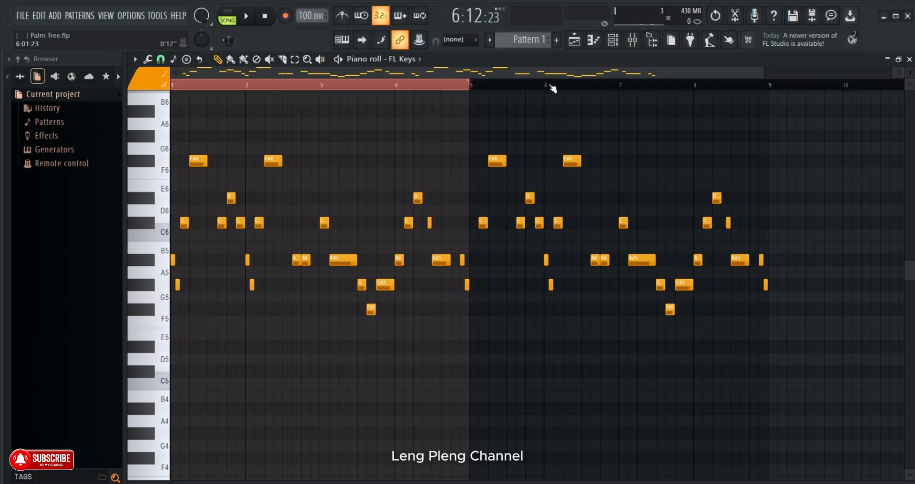
scroll(482, 87, up, 4)
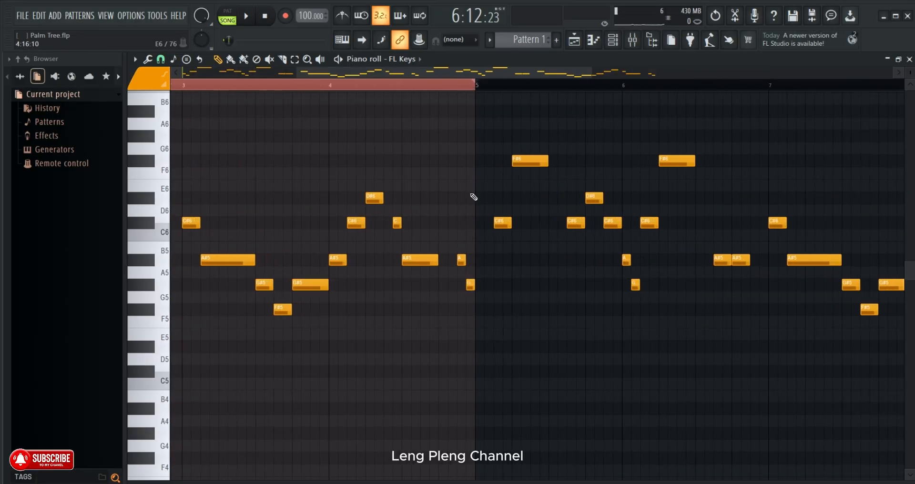
click(477, 261)
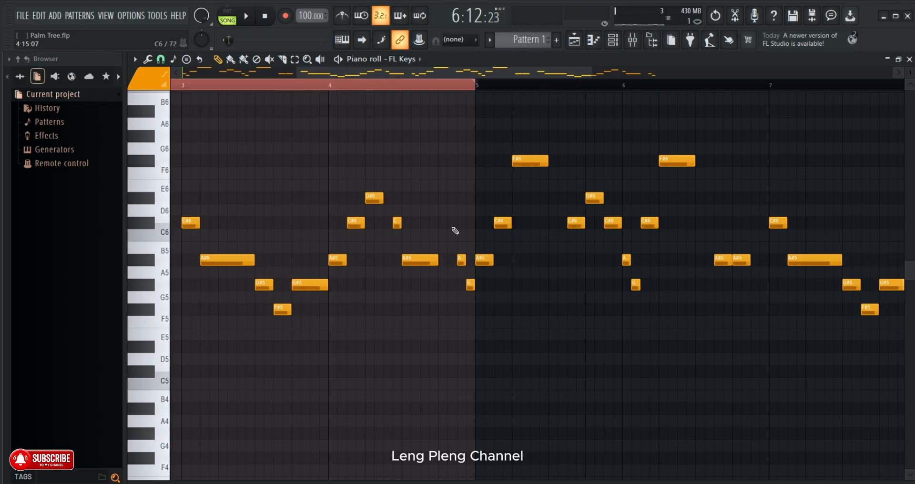
click(320, 89)
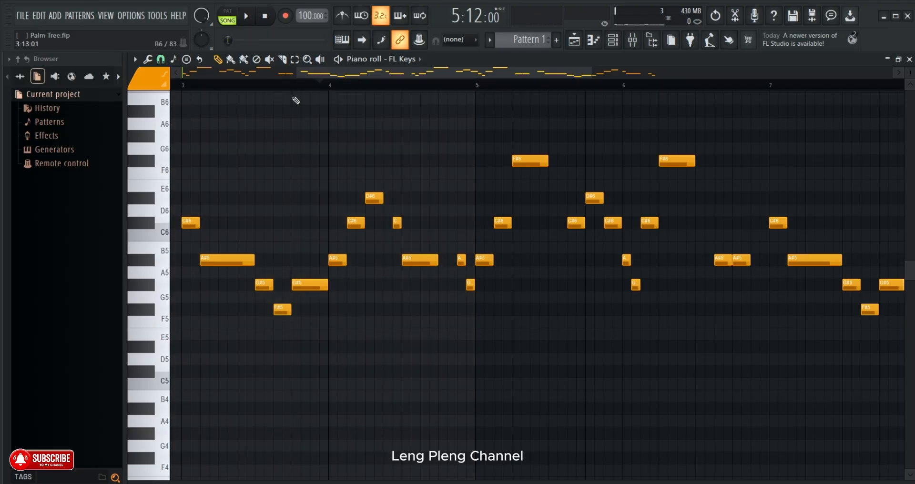
key(space)
scroll(377, 85, down, 2)
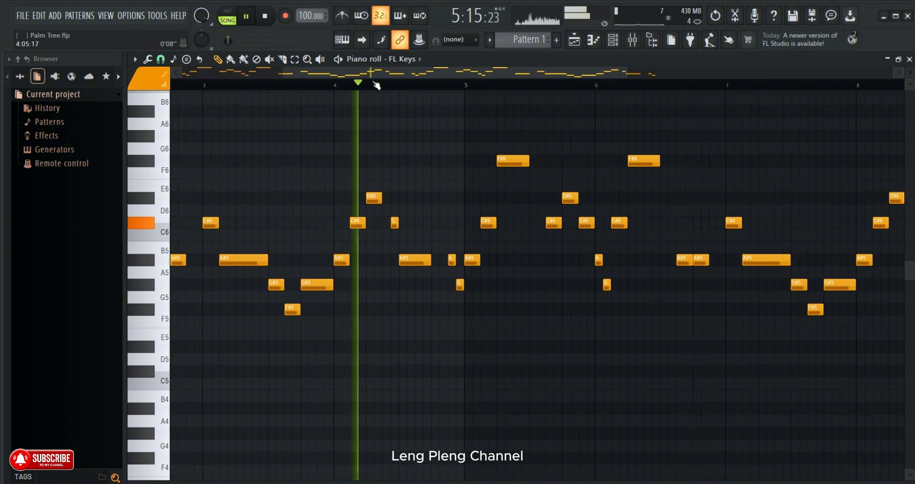
scroll(377, 85, down, 3)
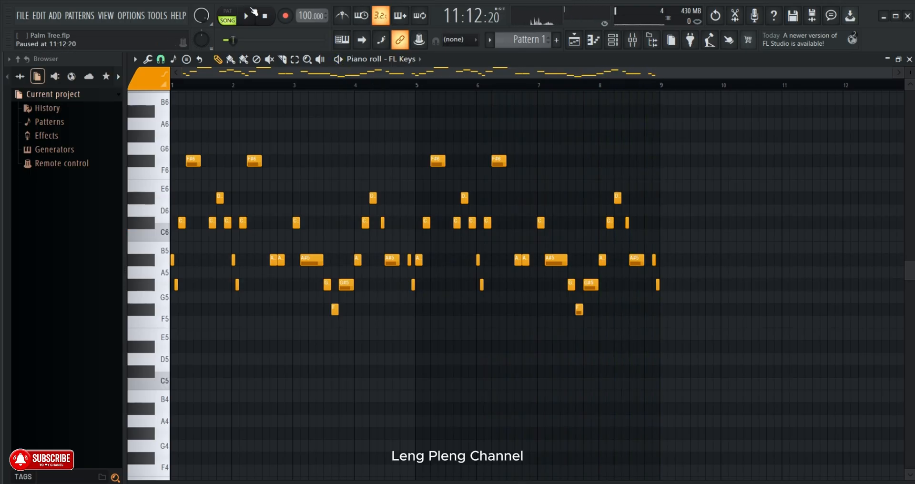
- Play the phrase from the start of bar 8 and delete its closing A#5 and G#5 notes at 8:15:00 and 8:16:00
scroll(648, 93, up, 5)
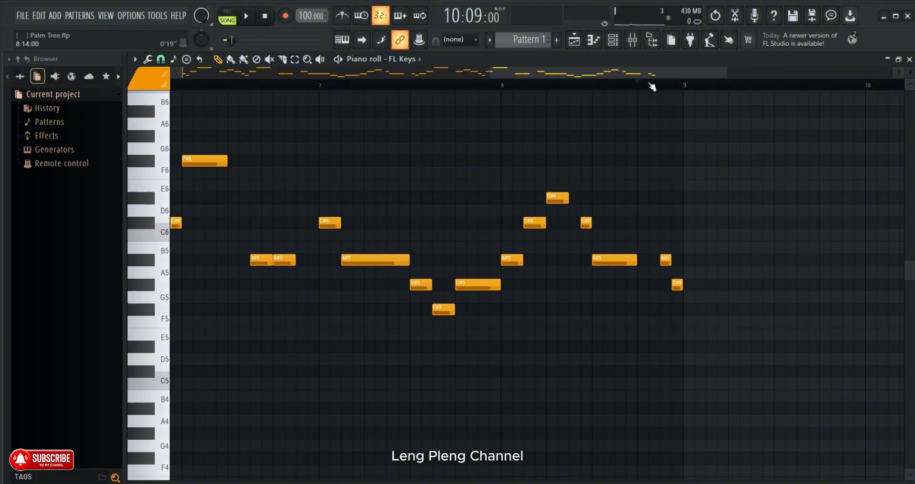
drag(651, 86, 711, 73)
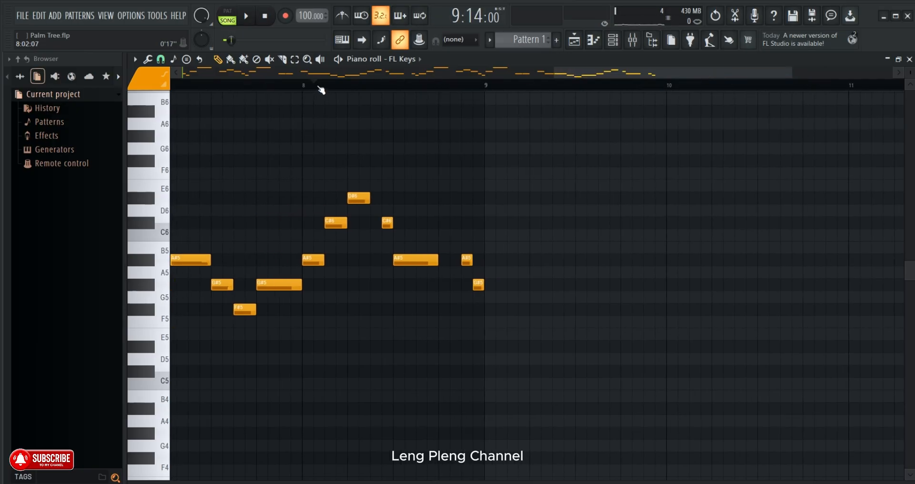
click(246, 16)
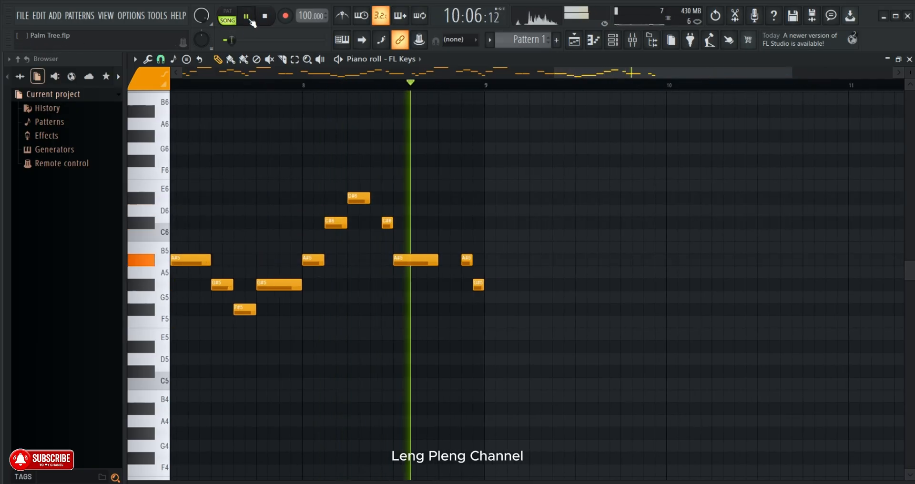
click(248, 18)
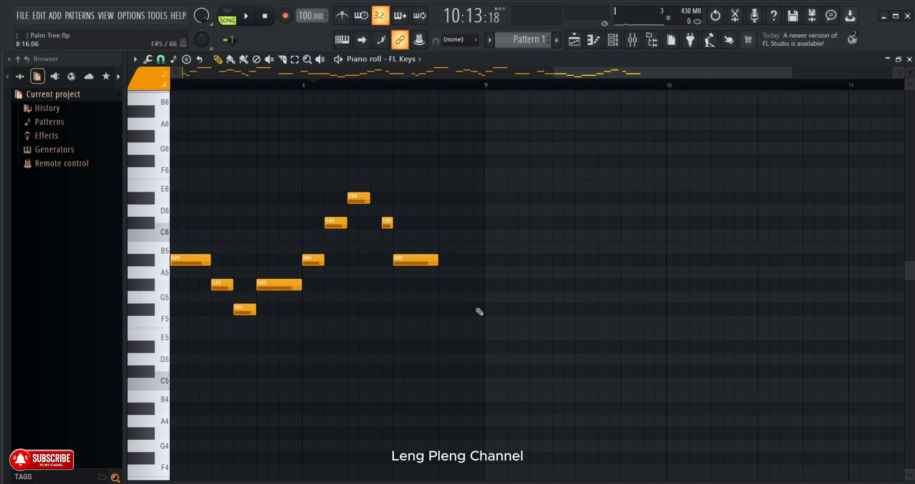
click(476, 309)
right_click(482, 312)
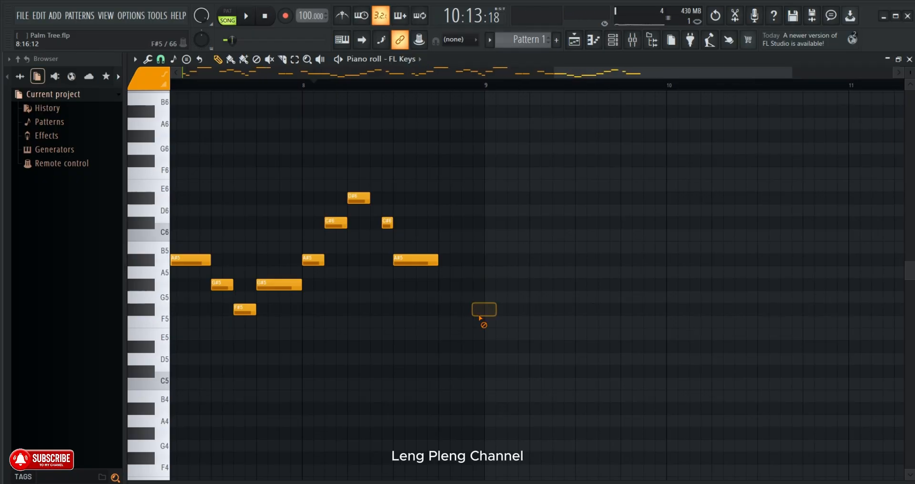
- Place two-step notes C#5 at 8:13:00 and F#5 at 8:15:00 while playing bar 8
click(441, 369)
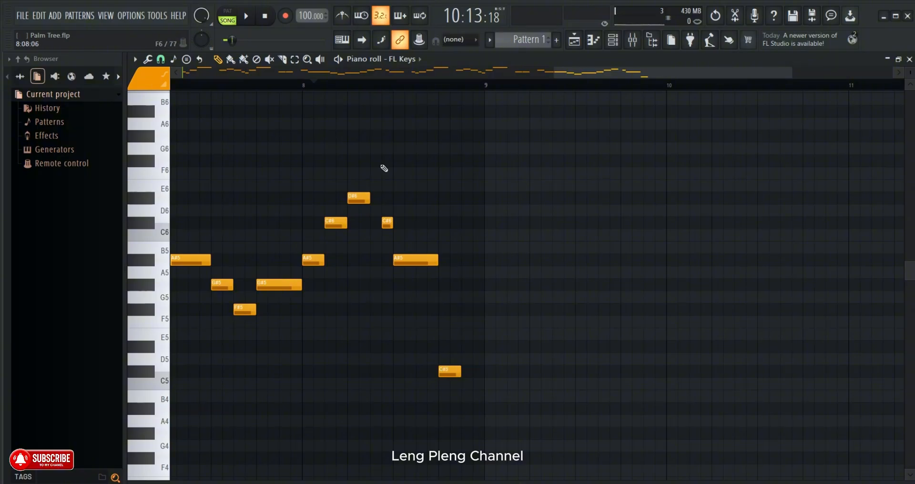
key(space)
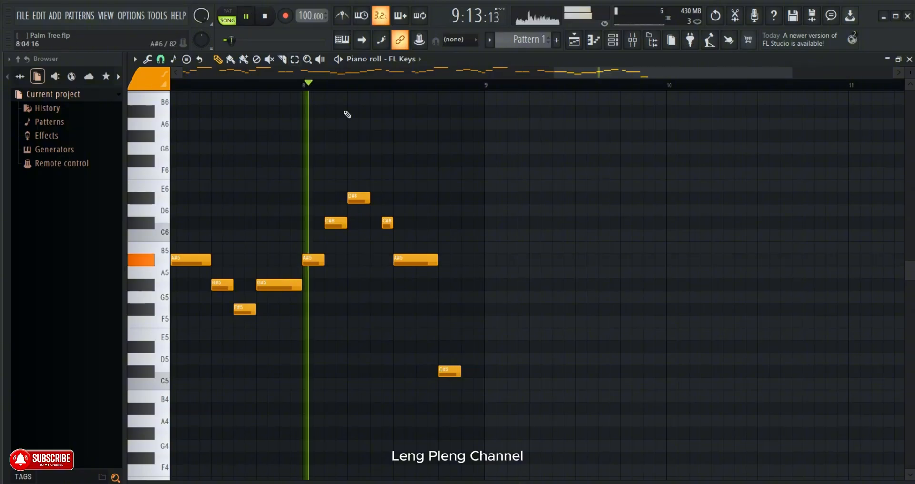
click(472, 310)
scroll(510, 86, down, 1)
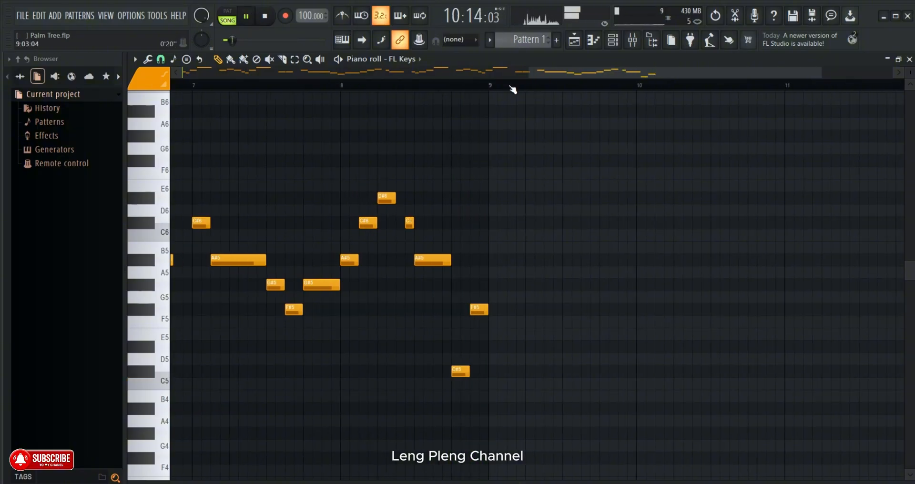
- Turn bar 8's last two notes into one-step notes, C#5 at 8:15:00 and F#5 at 8:16:00, and replay the ending
drag(468, 376, 478, 374)
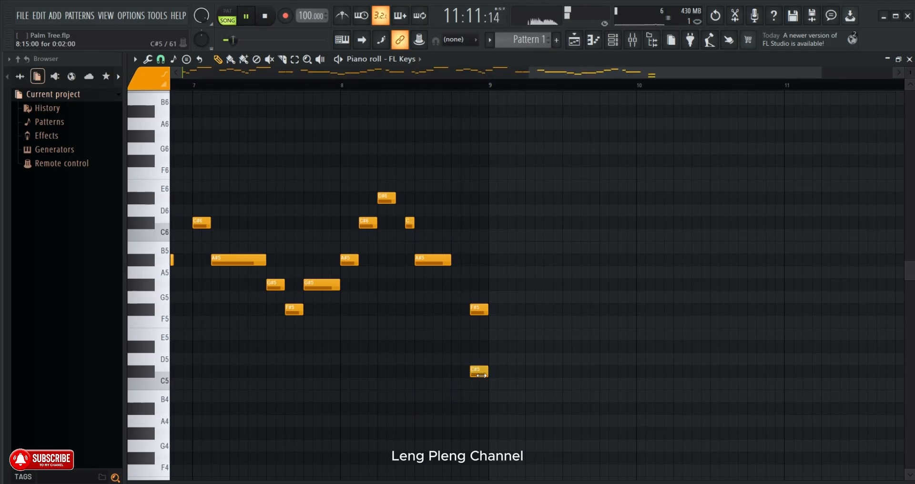
right_click(480, 310)
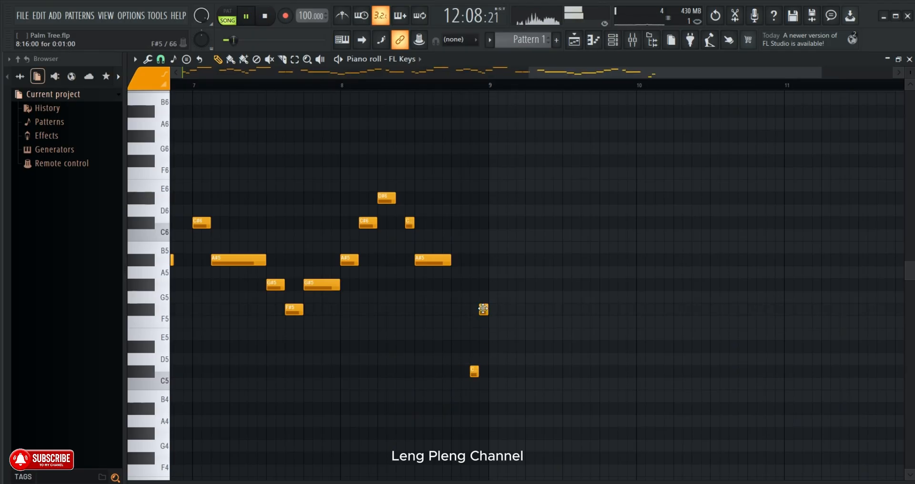
click(395, 86)
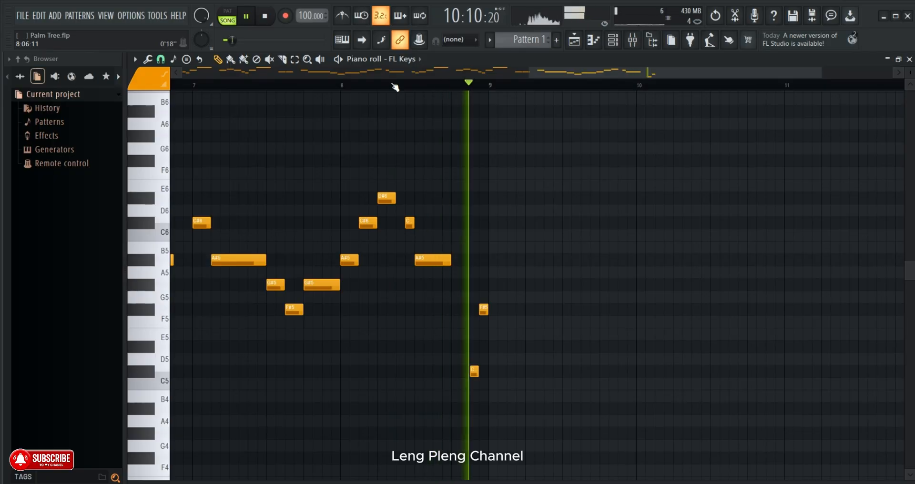
click(425, 89)
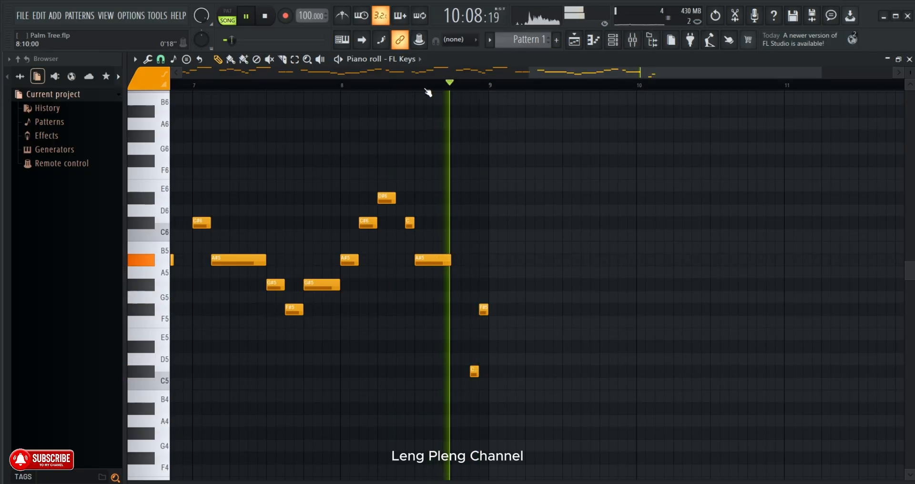
scroll(426, 89, up, 1)
scroll(426, 89, down, 3)
click(425, 89)
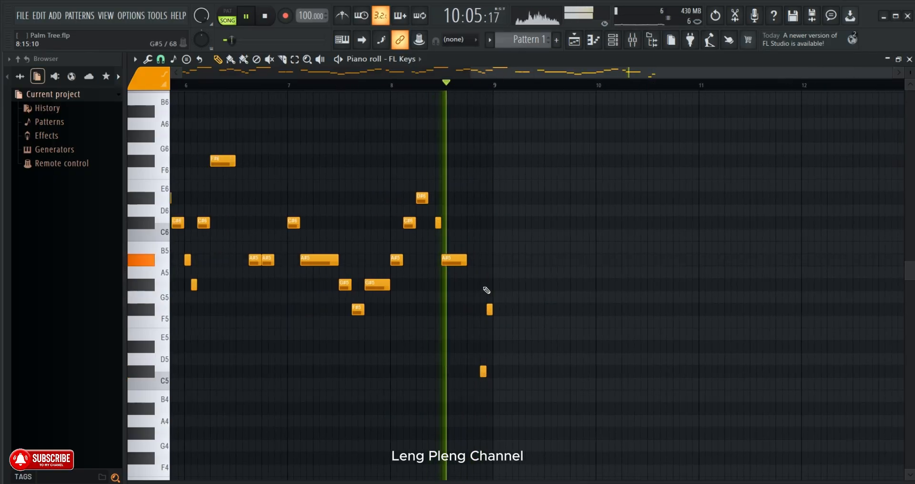
- Place a two-step D#5 at 9:01:00, a one-step D#5 at 9:03:00 and a one-step F#5 at 9:05:00, replaying the phrase
right_click(489, 310)
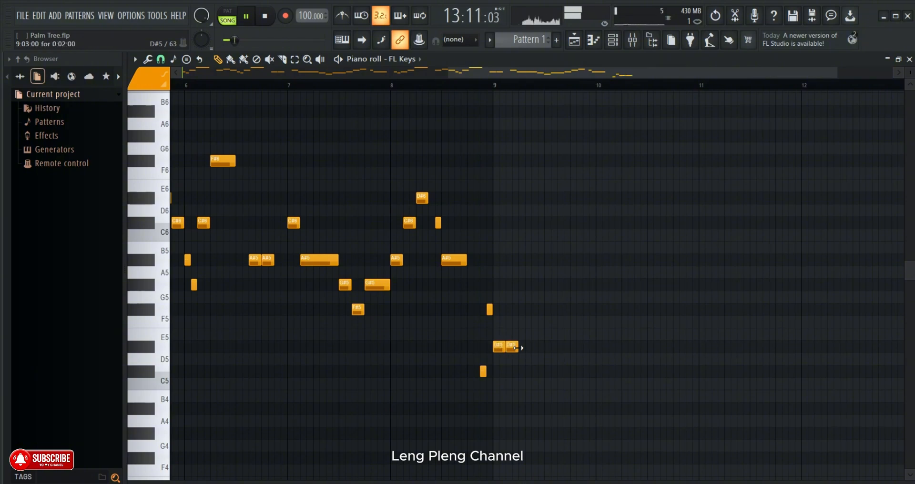
click(431, 85)
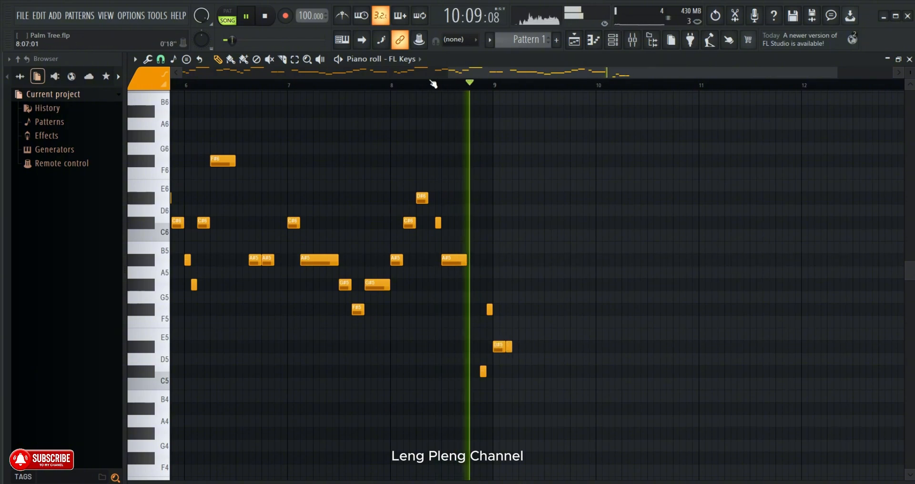
scroll(433, 84, up, 1)
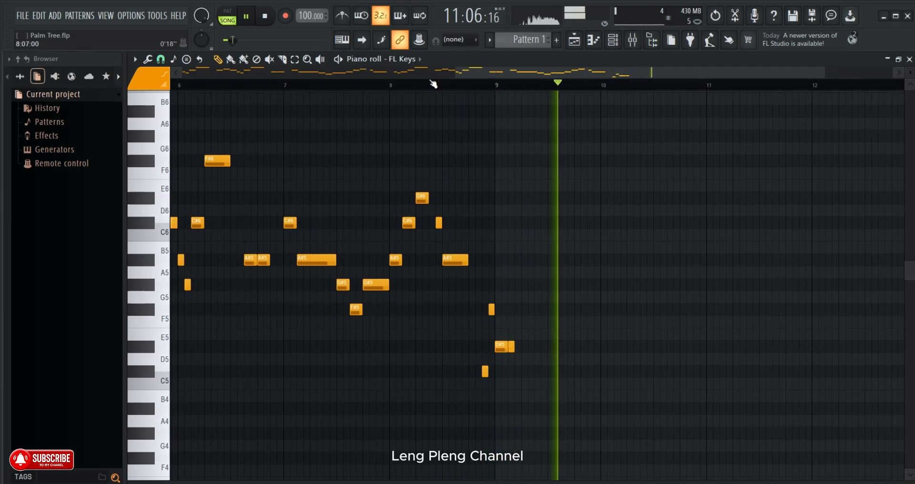
click(521, 309)
click(910, 72)
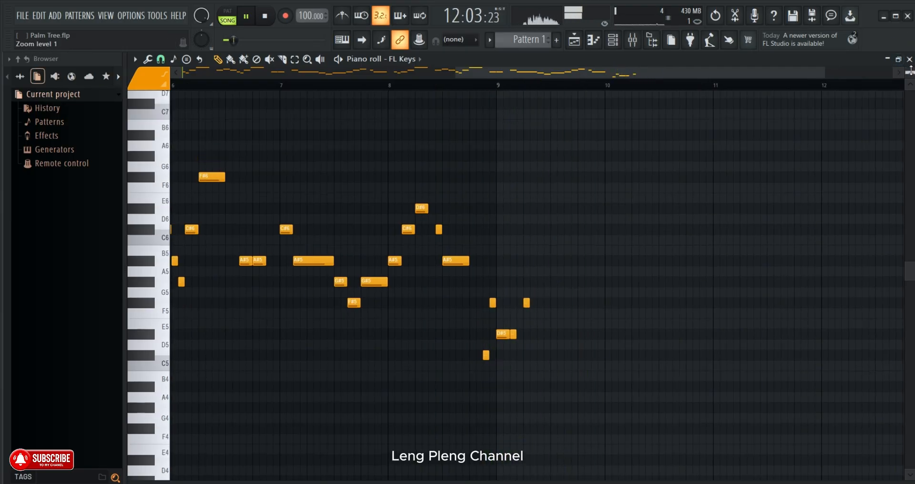
scroll(529, 86, up, 3)
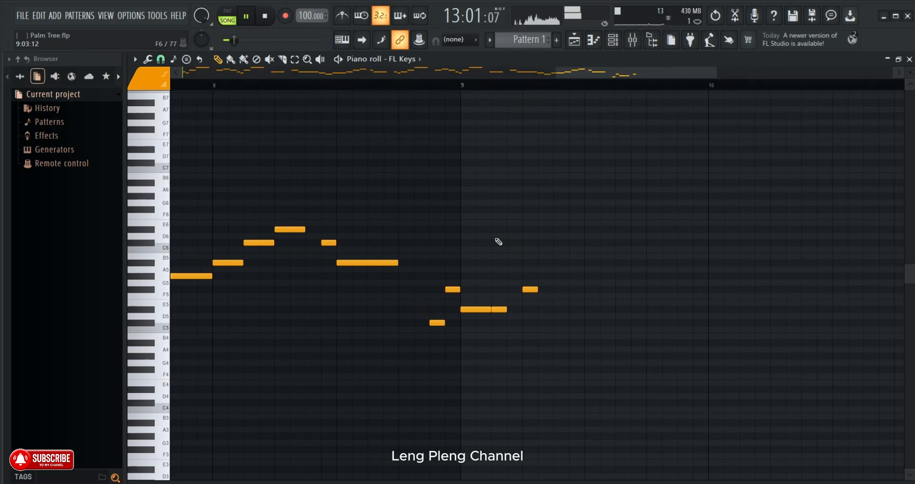
- Move bar 9's F#5 to 9:04:00, replay the phrase, and delete the trial B5 note at 9:05:00
click(413, 88)
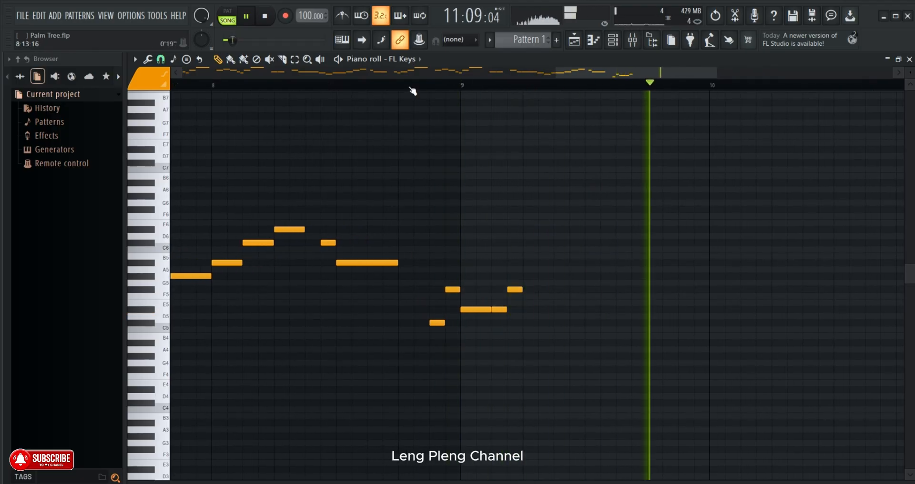
click(412, 89)
click(412, 89)
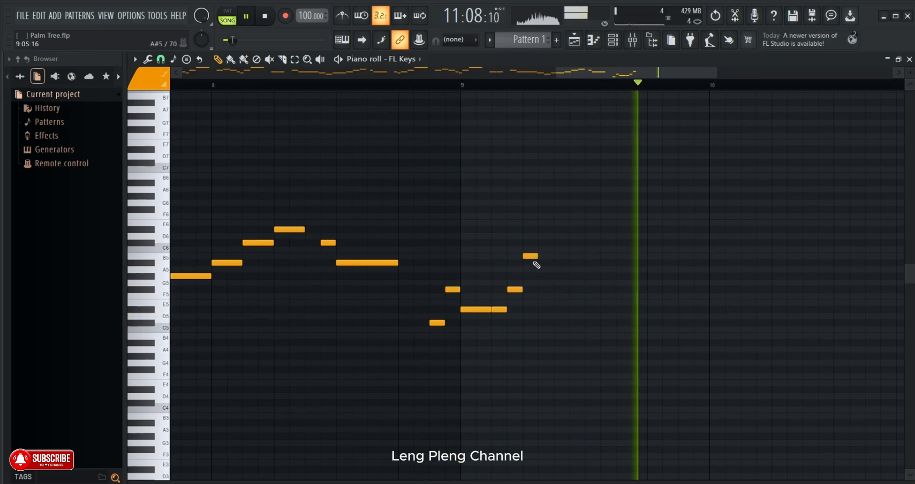
click(351, 88)
drag(911, 71, 910, 74)
right_click(561, 250)
right_click(543, 249)
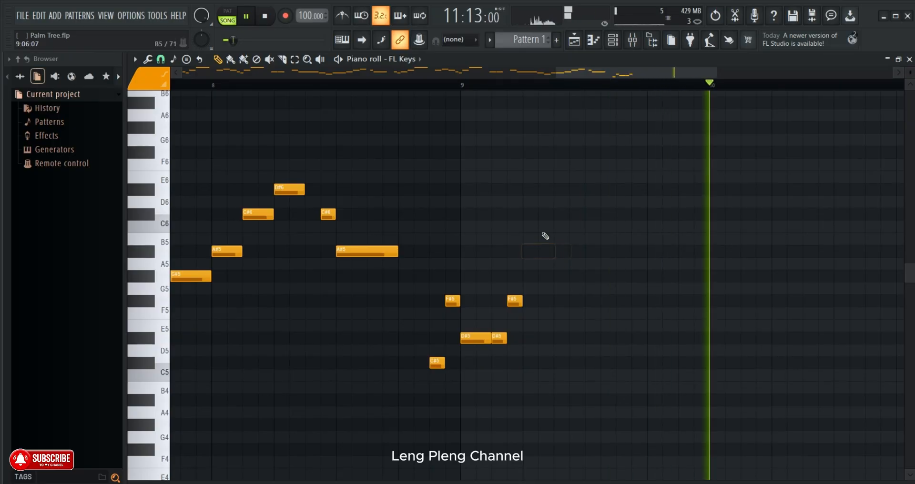
- Add a two-step G#5 at 9:05:00, a one-step G#5 at 9:08:00 and a one-step F#5 at 9:09:00 while replaying bar 9
click(401, 90)
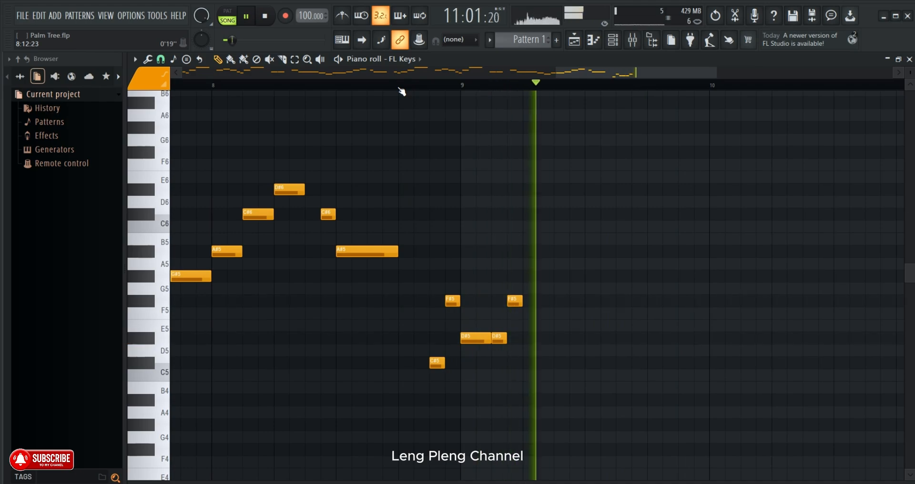
click(528, 276)
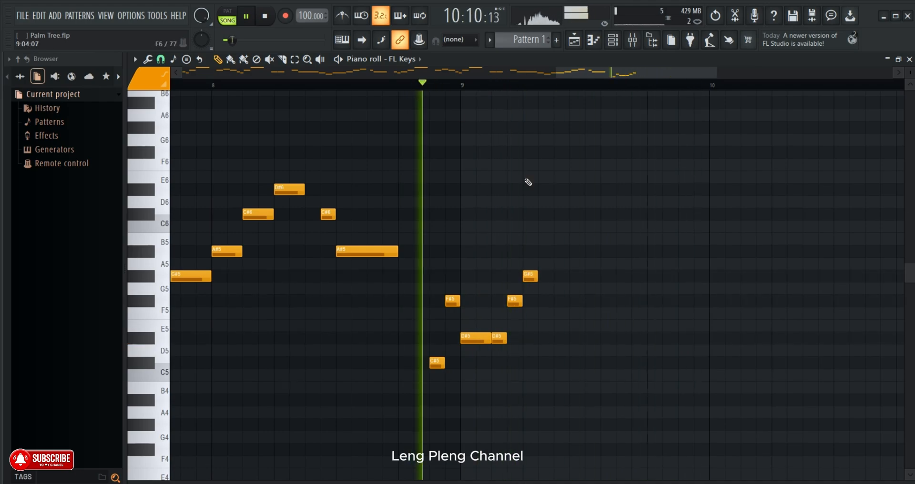
drag(535, 274, 552, 276)
click(562, 276)
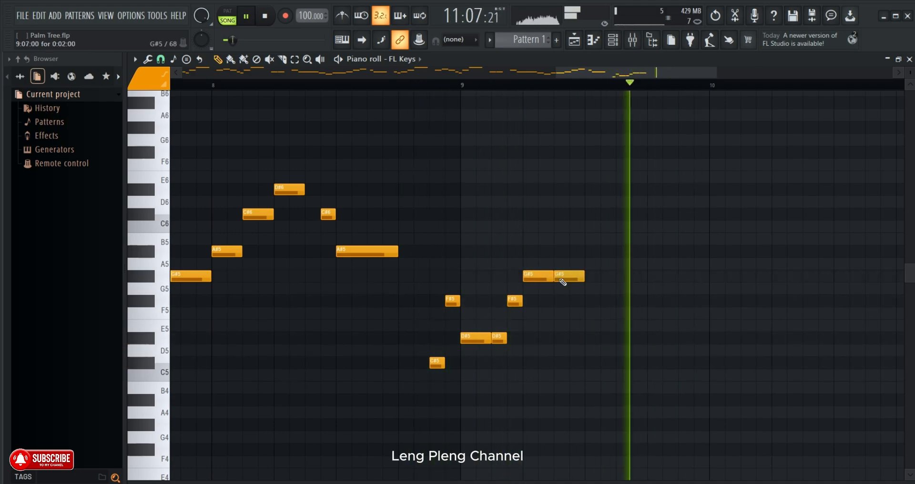
click(587, 276)
right_click(584, 277)
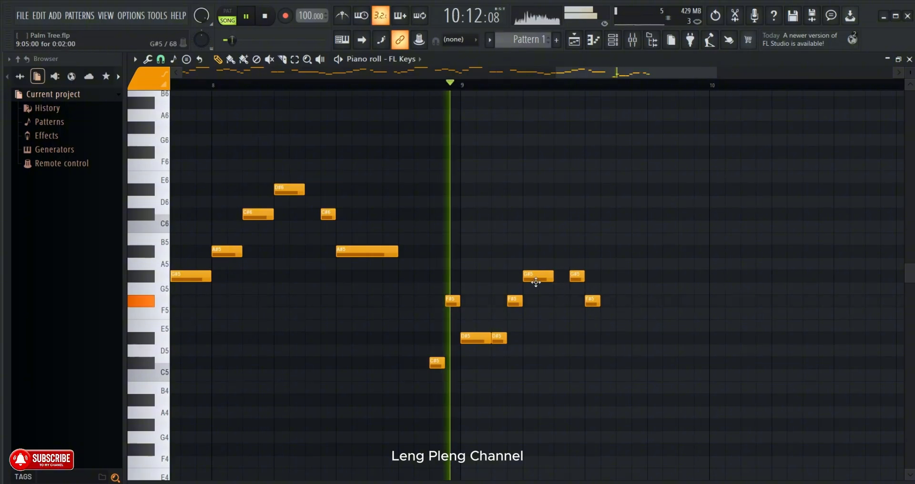
- Lengthen the F#5 at 9:09:00 to two steps, add a two-step G#5 at 9:11:00, and replay the phrase
drag(599, 302, 610, 304)
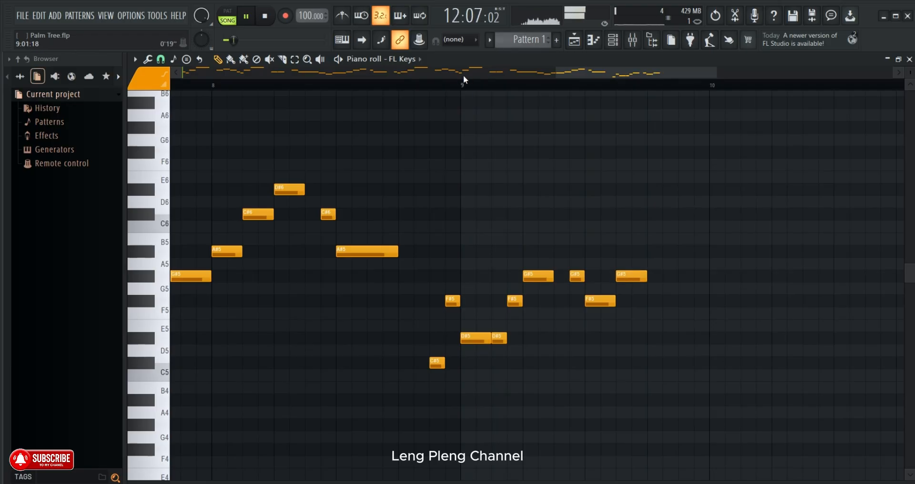
scroll(457, 84, down, 2)
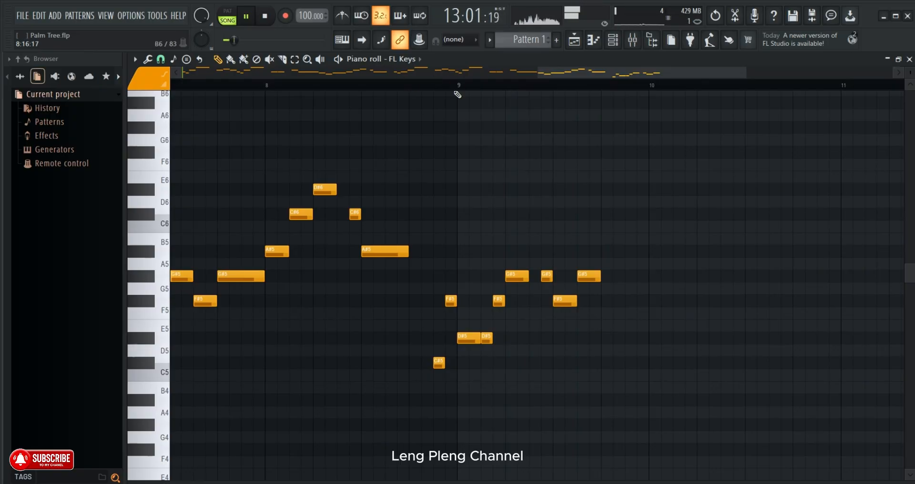
click(420, 87)
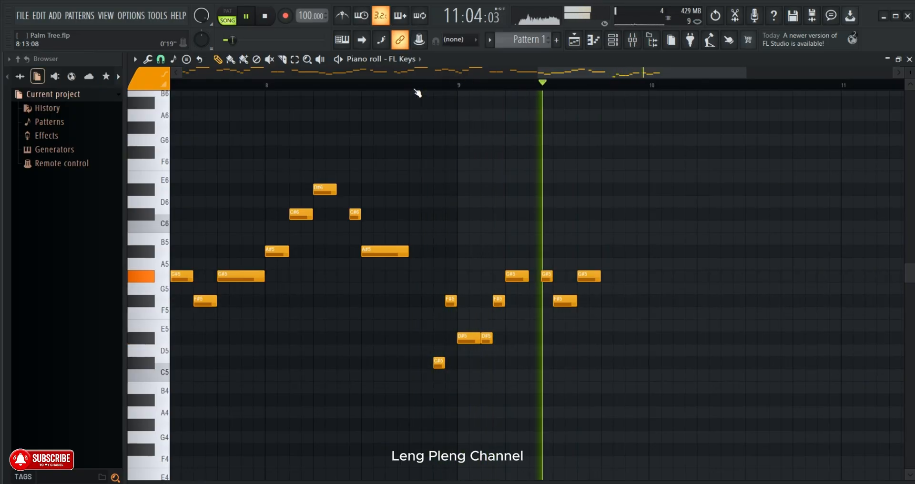
scroll(727, 331, down, 2)
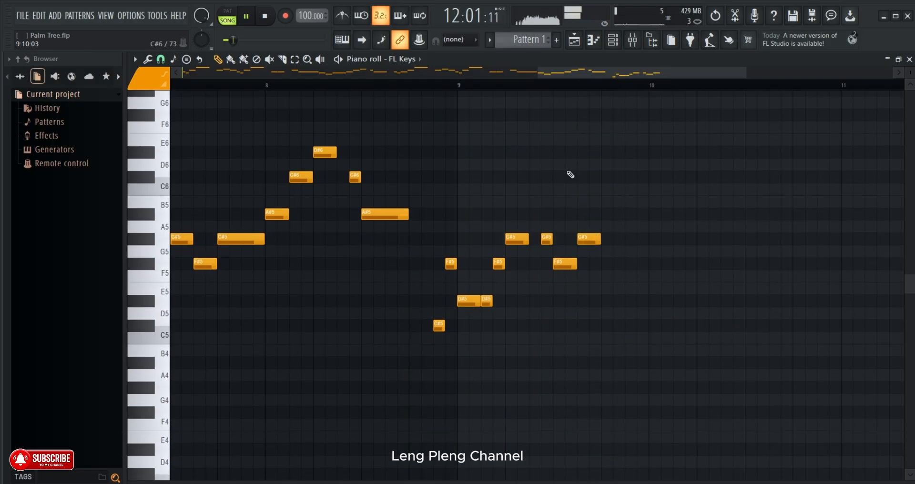
click(601, 91)
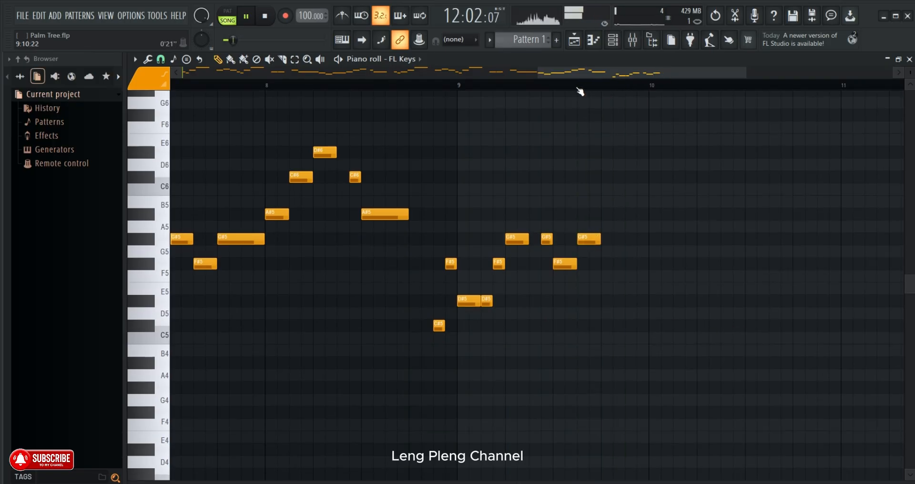
scroll(632, 86, down, 3)
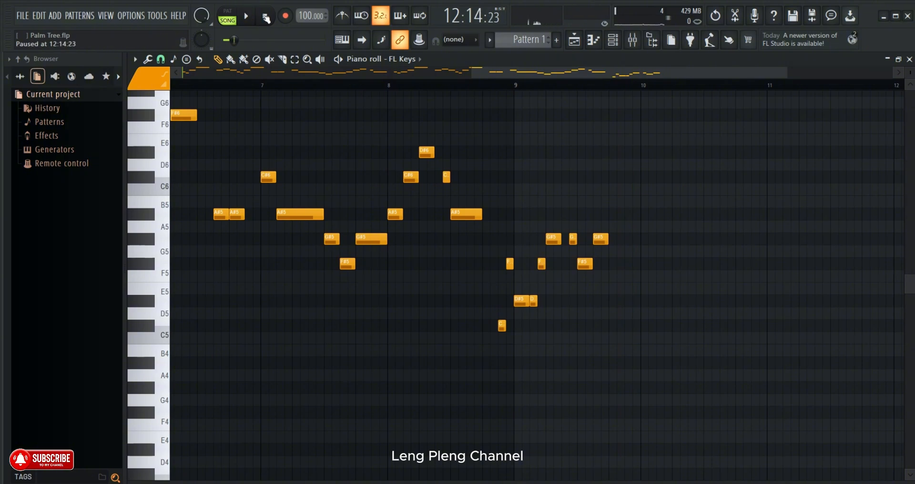
drag(517, 88, 612, 94)
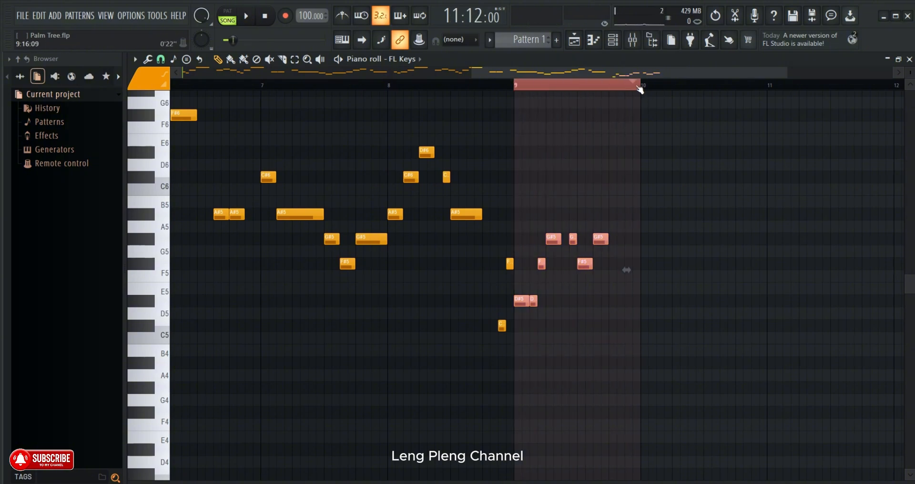
click(643, 90)
drag(642, 87, 523, 99)
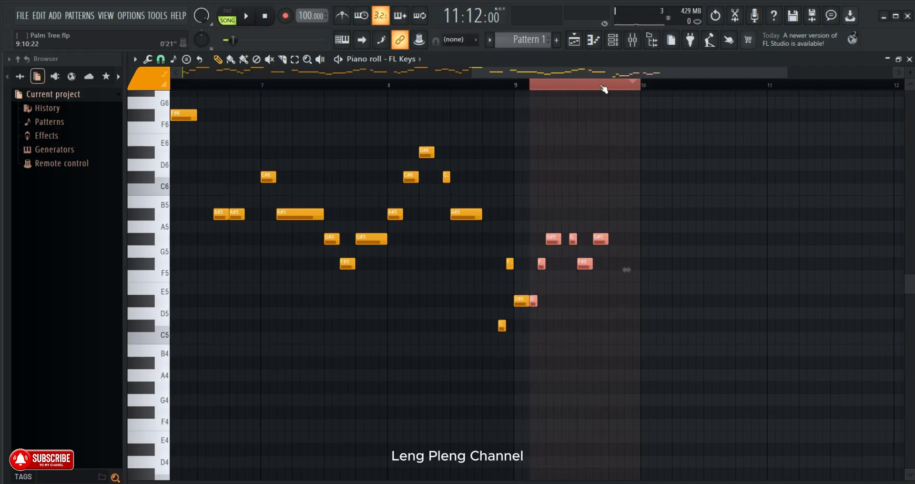
click(646, 88)
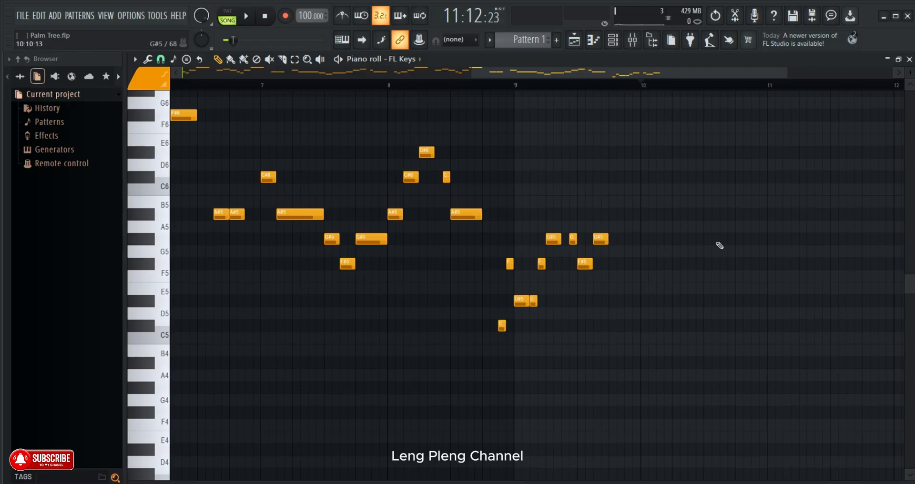
- Duplicate the phrase from 8:15:00 through bar 9, move the copy to start at 9:13:00, and play it
drag(701, 220, 500, 358)
key(ctrl+b)
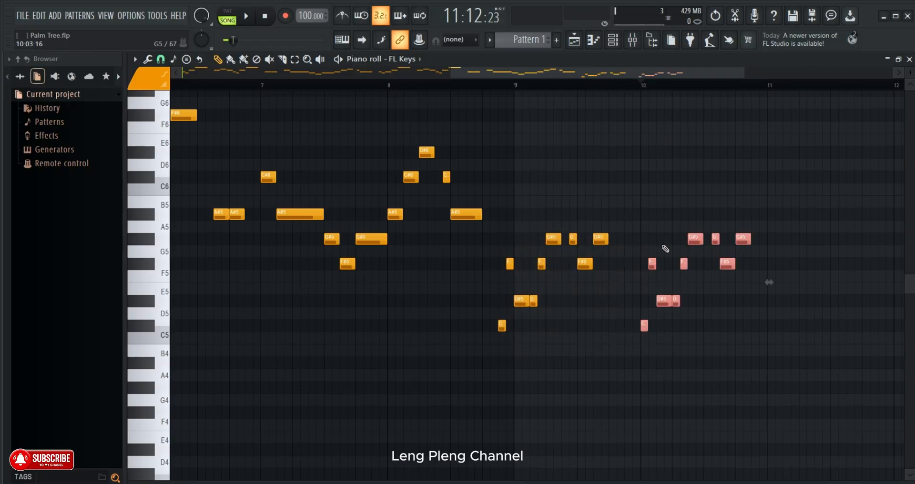
scroll(641, 86, up, 2)
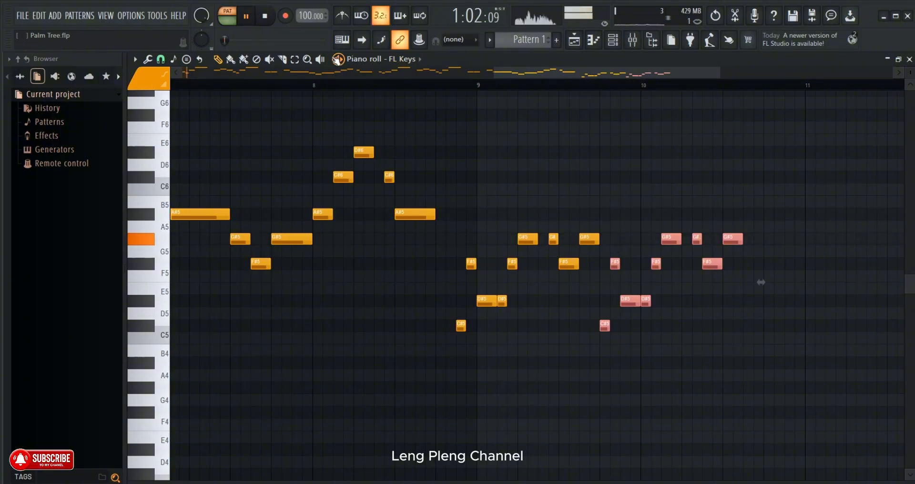
click(510, 86)
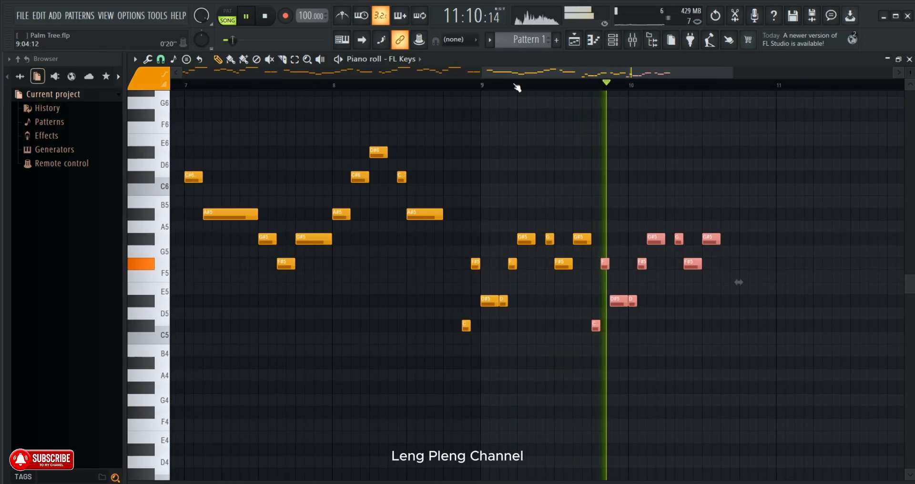
- Move the duplicated phrase to start at 9:15:00 and replay it from the middle of bar 9
scroll(517, 87, up, 1)
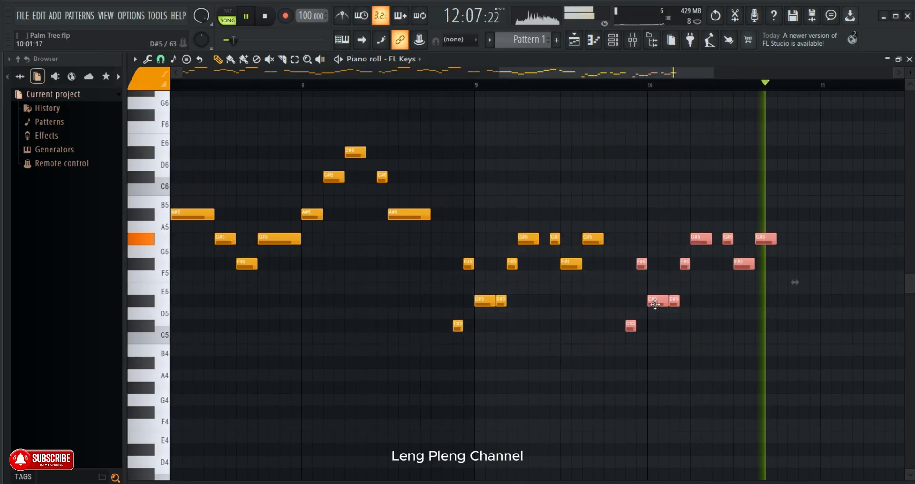
click(569, 84)
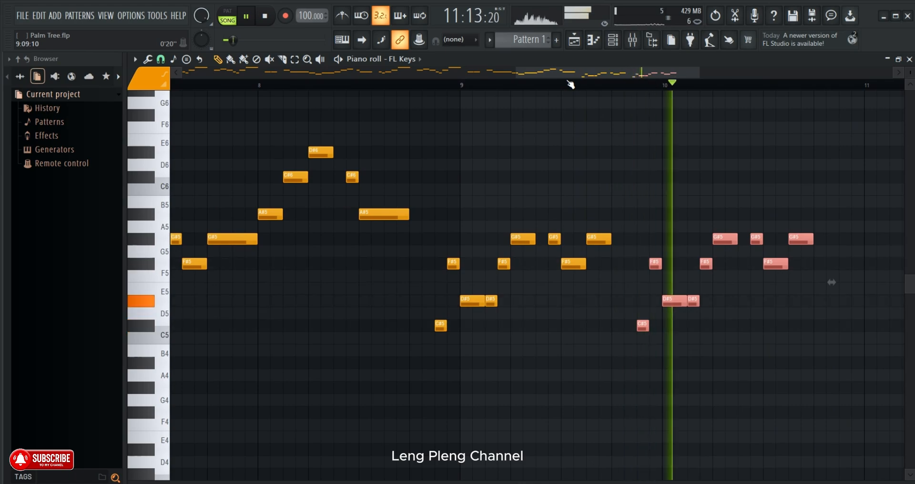
scroll(569, 84, down, 1)
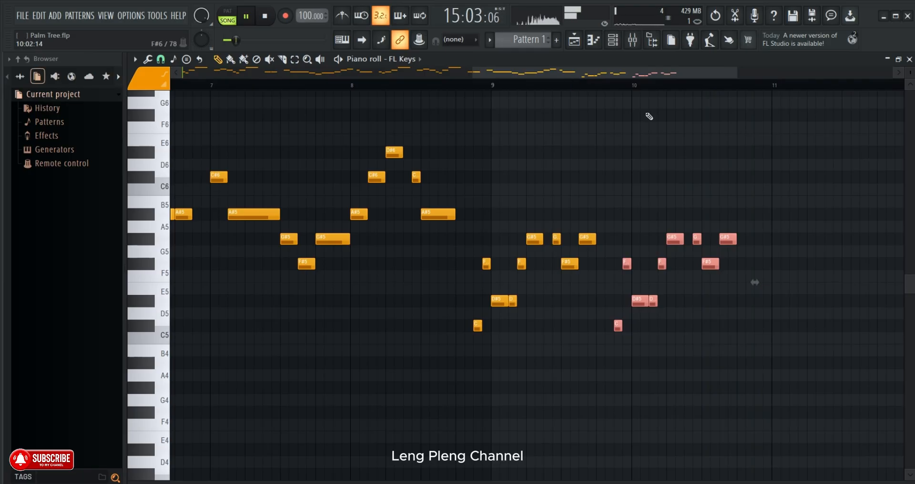
- Play bar 10 and place a two-step F#5 note at 10:15:00
click(621, 87)
click(631, 85)
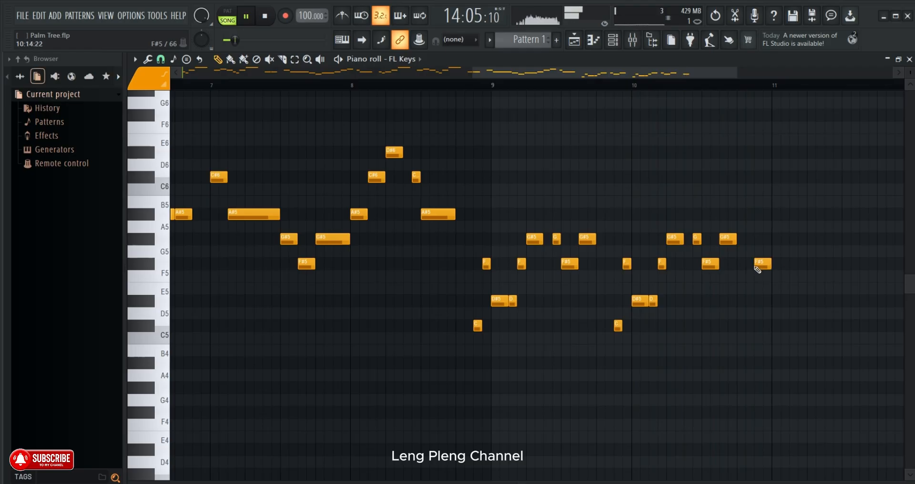
click(656, 85)
- Place a two-step G#5 note at 11:01:00 and replay the melody from the second half of bar 10
drag(637, 73, 712, 86)
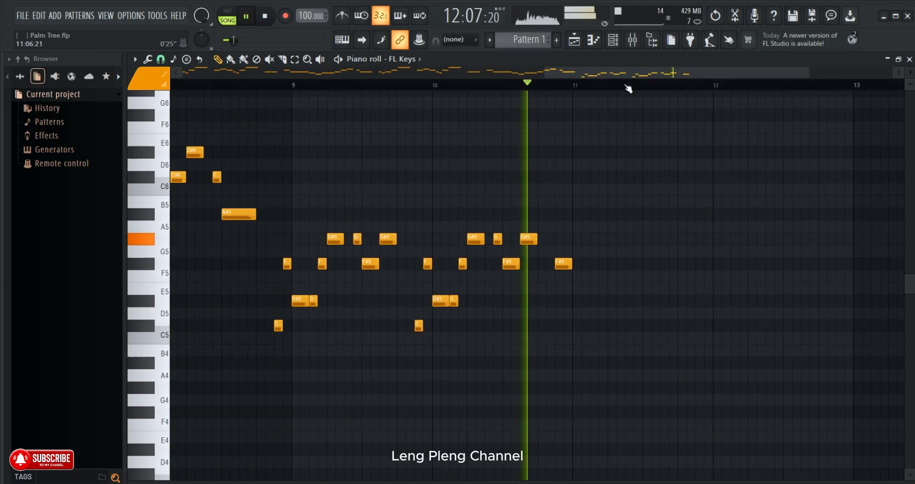
scroll(575, 84, up, 1)
scroll(575, 84, up, 1)
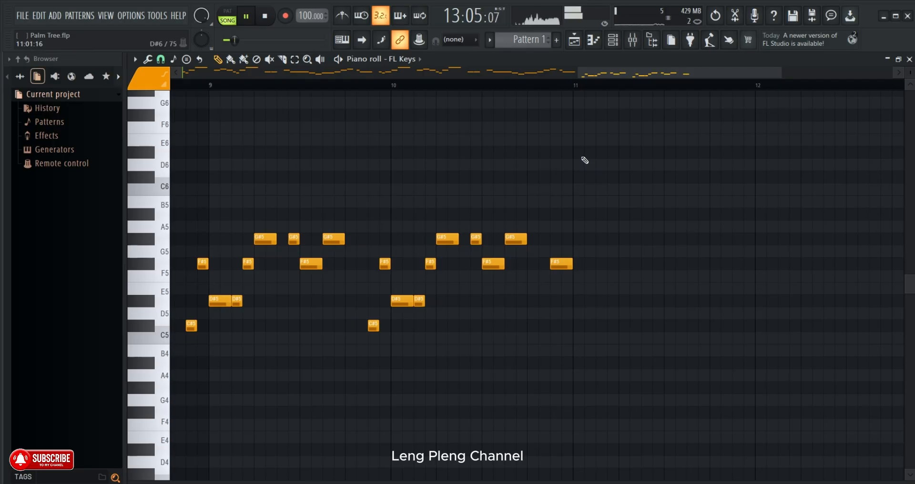
click(578, 240)
click(504, 85)
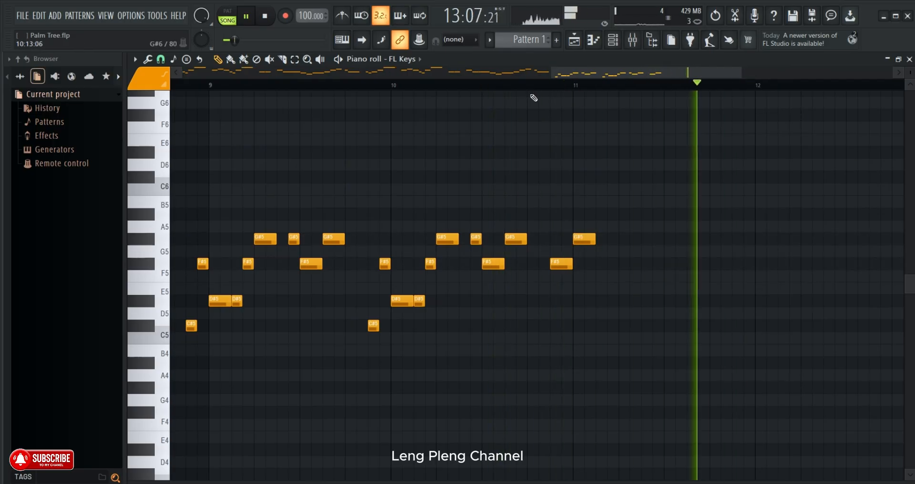
click(600, 215)
click(519, 88)
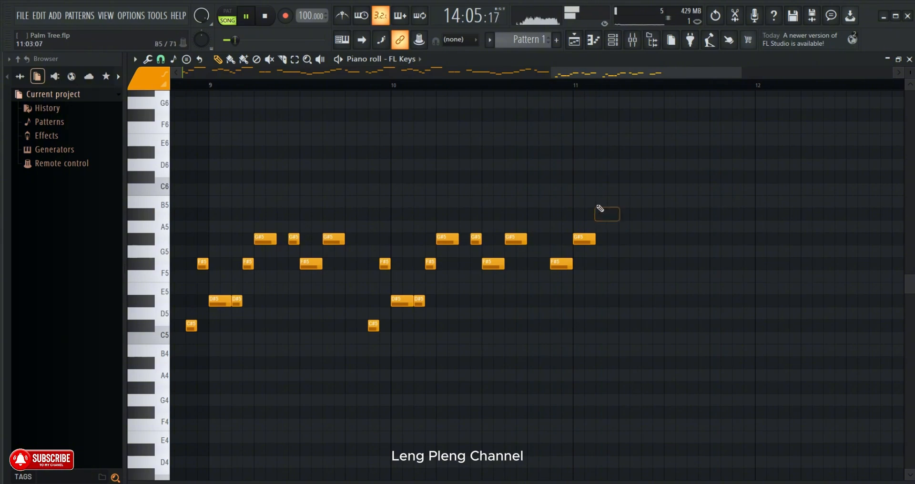
click(496, 84)
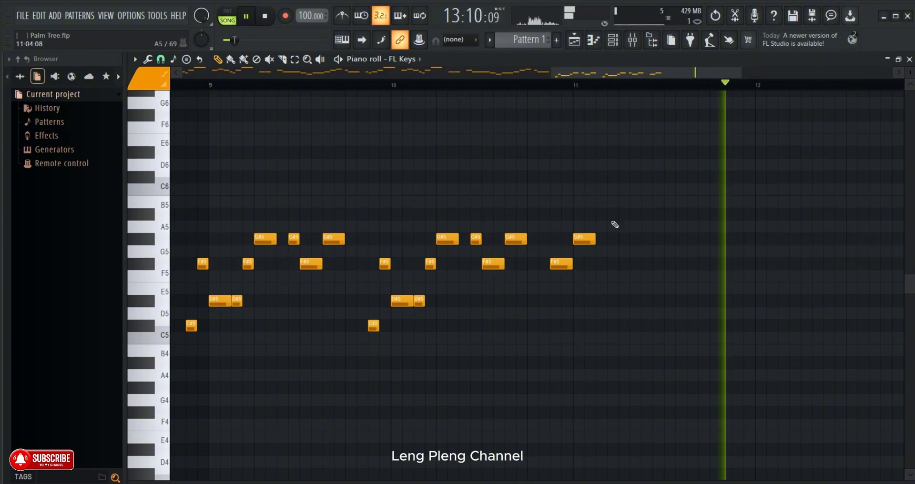
- Add a two-step A#5 at 11:03:00 and a four-step C#6 at 11:05:00 while replaying the transition into bar 11
click(602, 213)
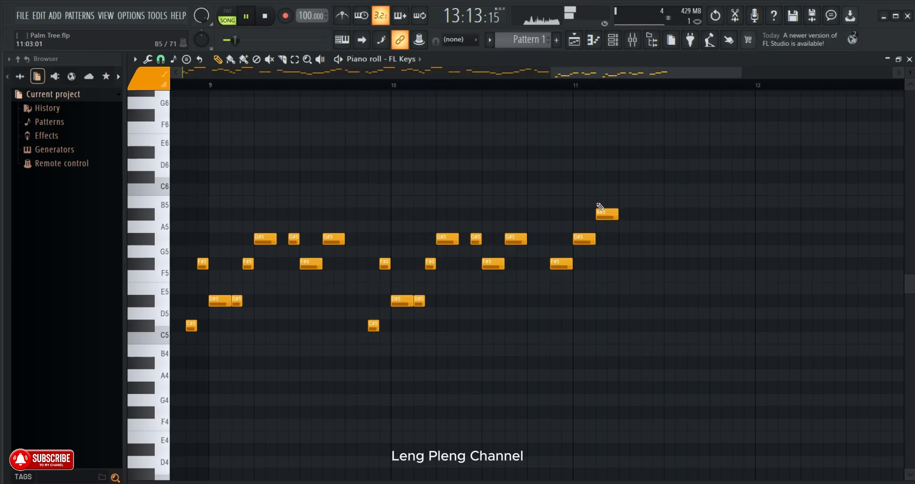
click(501, 84)
drag(640, 177, 662, 177)
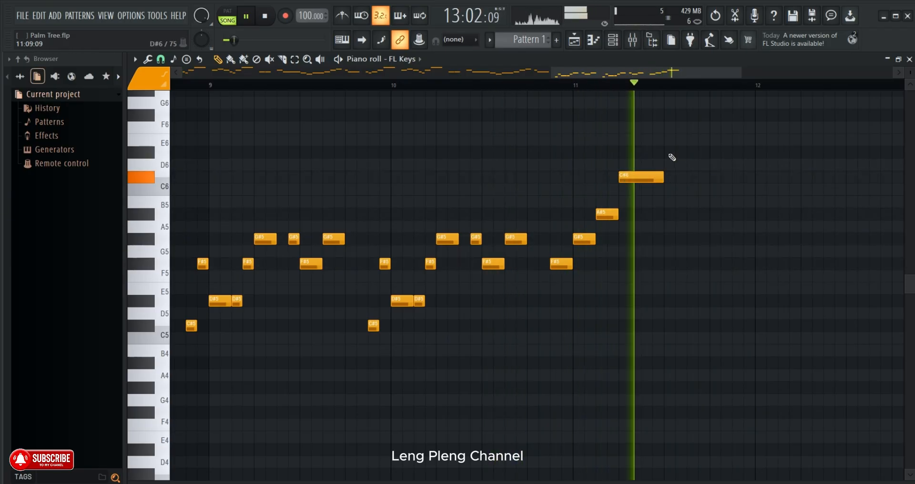
- Replay the melody from bar 11 and add a two-step D#6 at 11:11:00 and a two-step A#5 at 11:13:00
scroll(673, 86, down, 3)
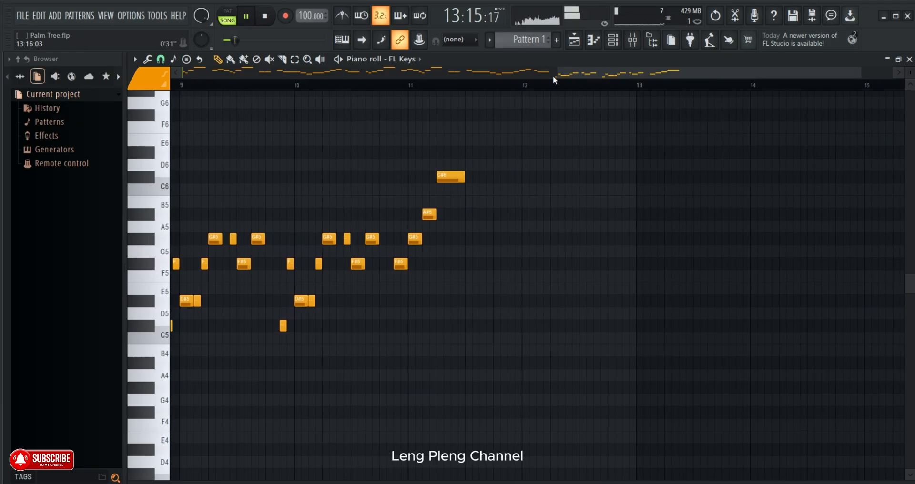
scroll(539, 86, up, 2)
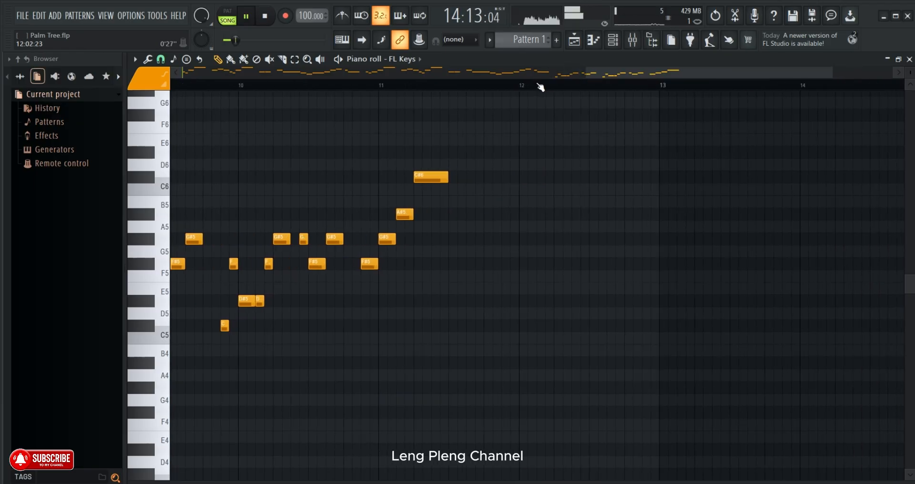
click(380, 85)
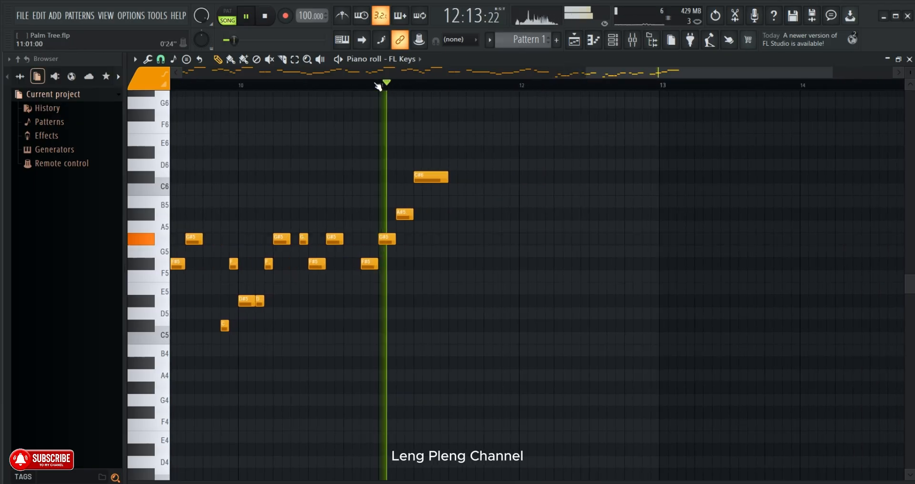
click(461, 154)
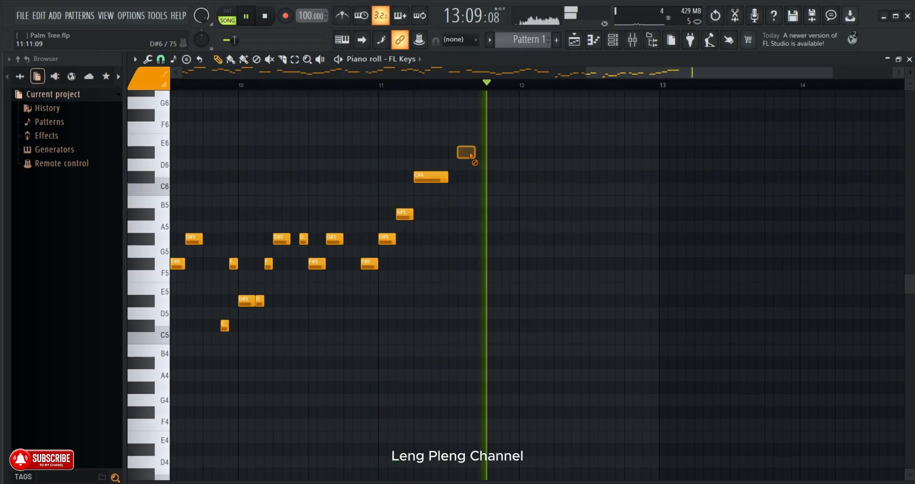
right_click(472, 153)
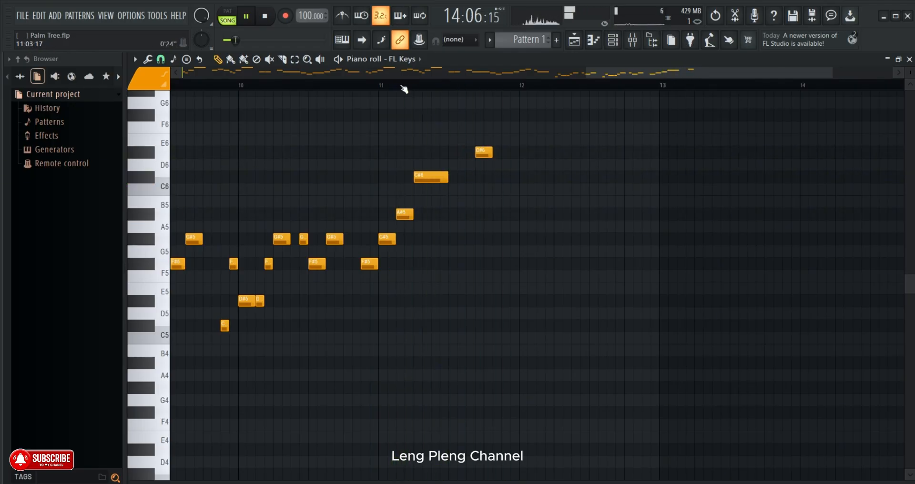
drag(481, 152, 471, 154)
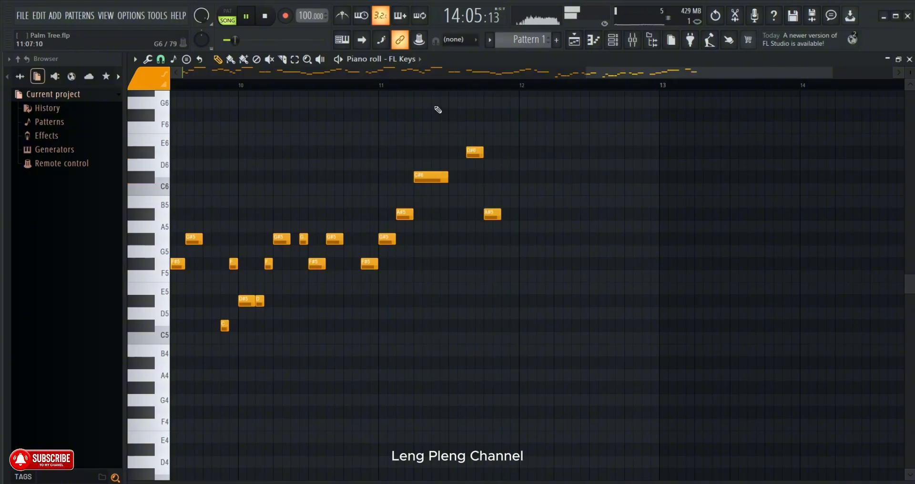
- Add a two-step C#6 at 11:15:00 and one-step D#6 and C#6 notes at 12:01:00 and 12:02:00, replaying from bar 11's second half
click(430, 84)
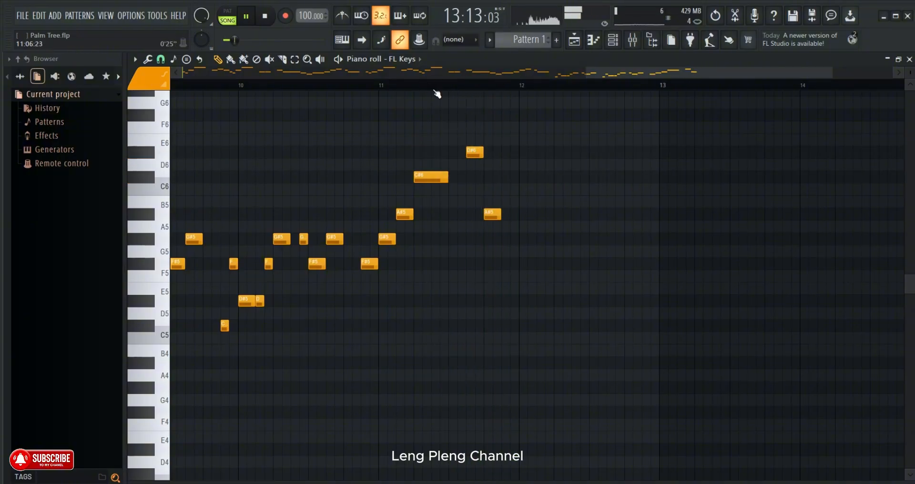
click(432, 84)
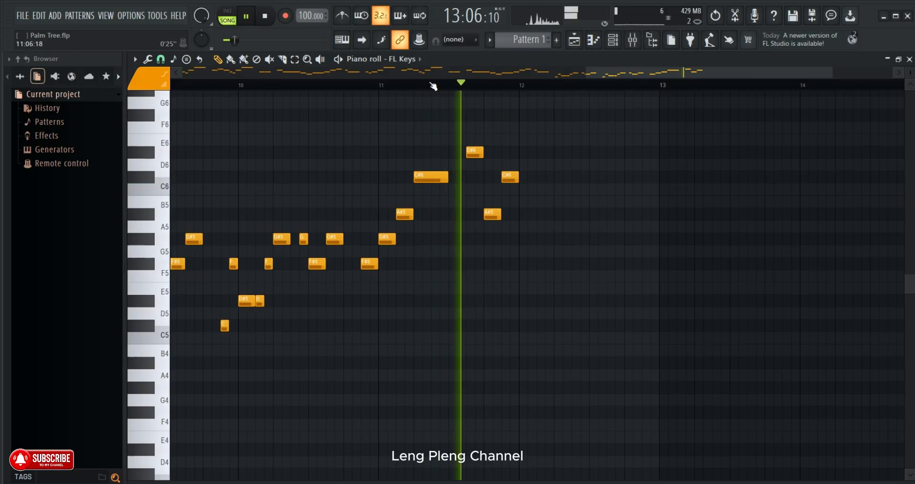
scroll(433, 86, up, 2)
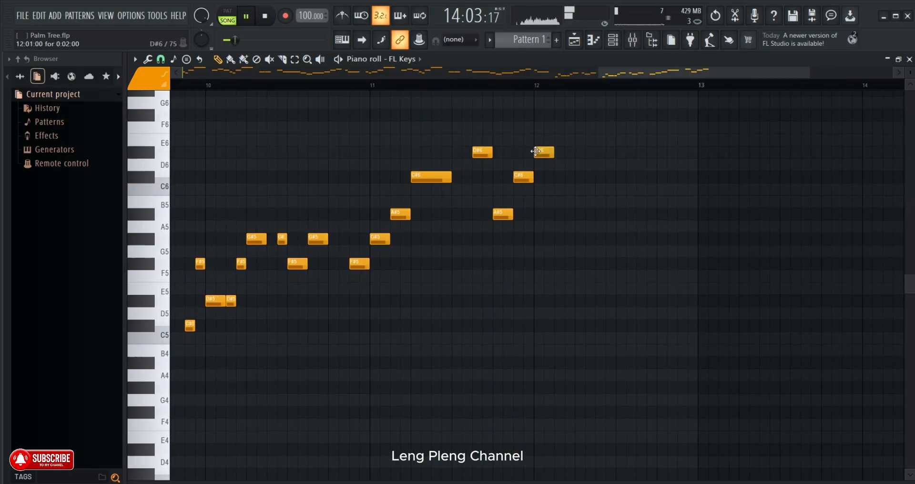
drag(553, 152, 545, 152)
click(547, 178)
click(483, 87)
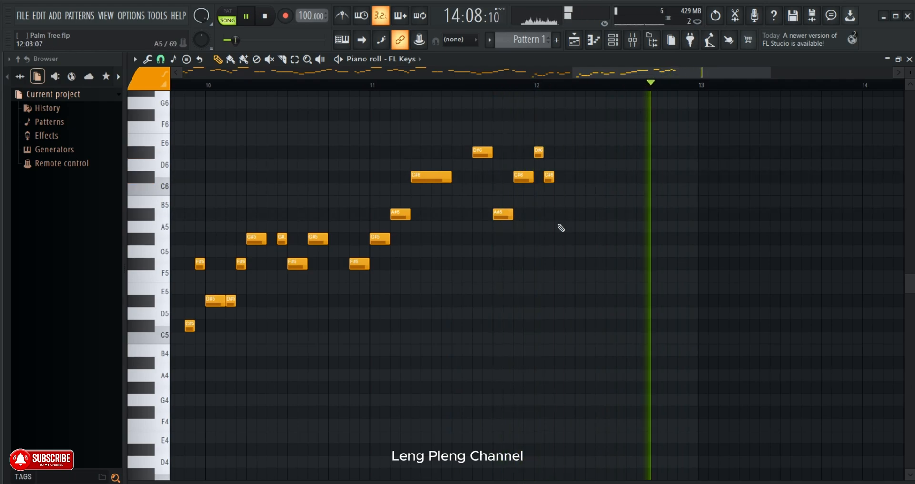
- Add a two-step A#5 at 12:03:00 and a ten-step C#6 at 12:05:00, replaying the melody around bar 12
click(556, 214)
click(459, 87)
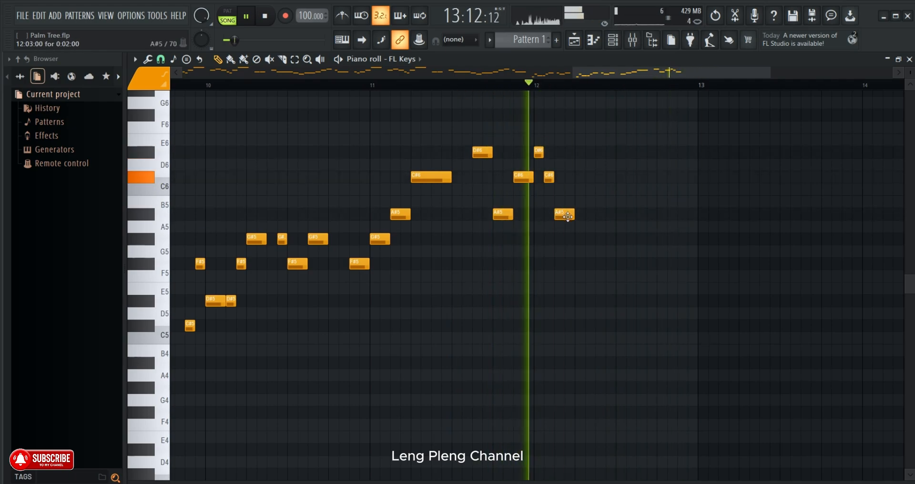
click(581, 178)
drag(594, 177, 635, 178)
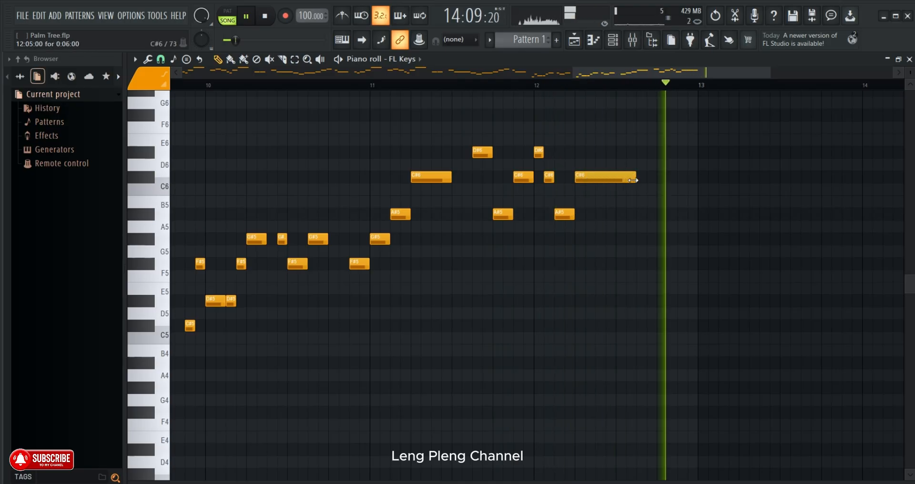
click(528, 87)
scroll(529, 88, down, 2)
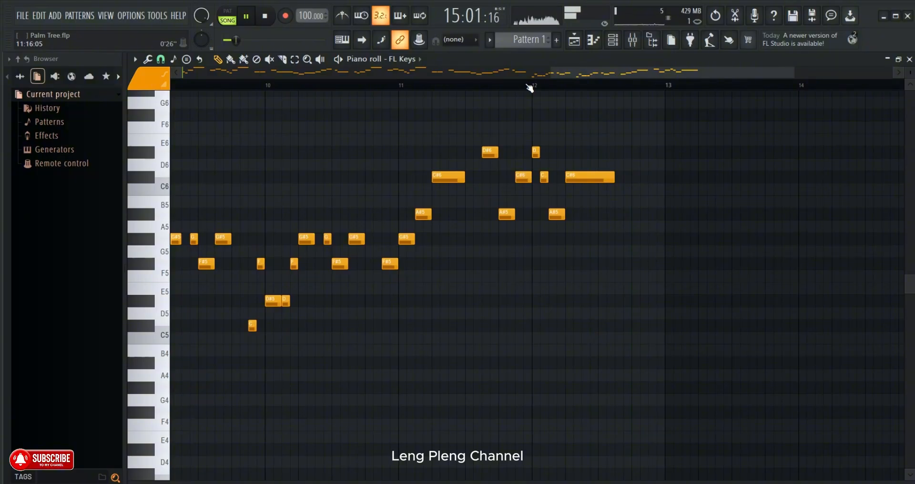
- Remove the trial note after the long C#6, replay from late bar 11 and place a two-step F#6 at 12:15:00
click(653, 151)
right_click(681, 155)
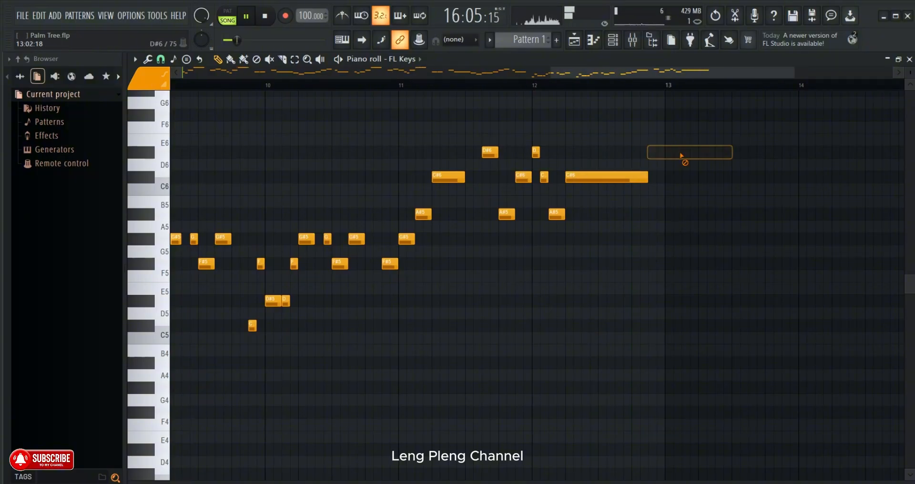
click(502, 86)
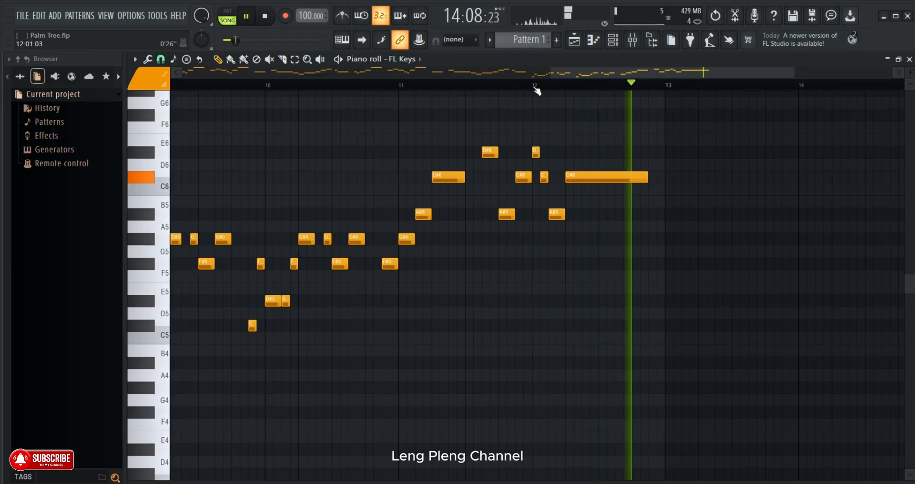
click(653, 115)
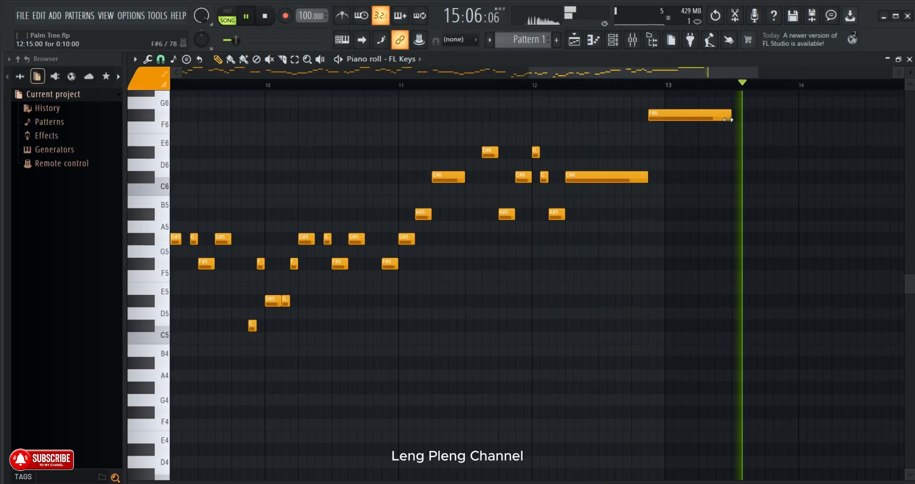
drag(730, 116, 670, 116)
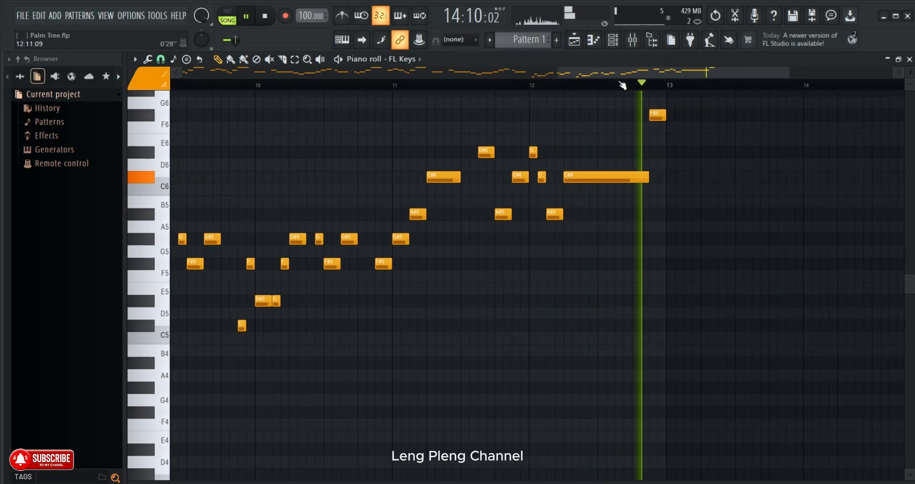
- Replay the end of bar 12 and add two-step D#5 and F#5 notes at 13:01:00 and 13:03:00
scroll(622, 85, down, 2)
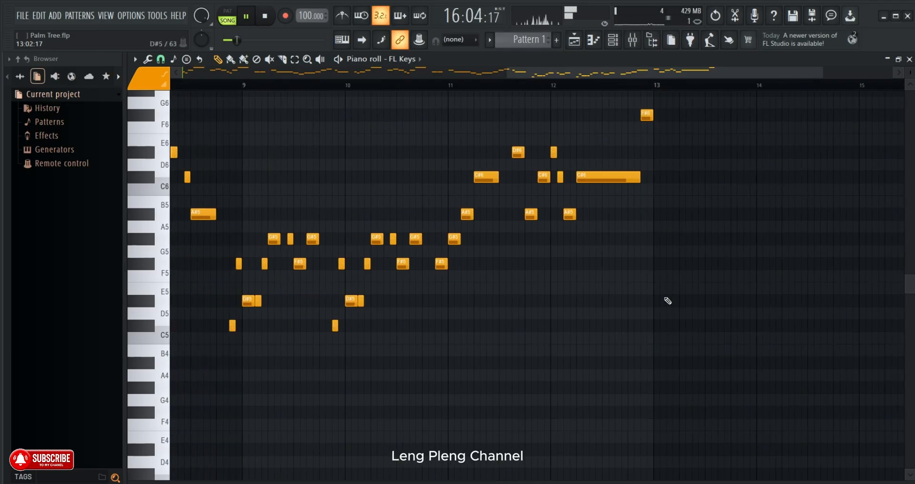
click(627, 86)
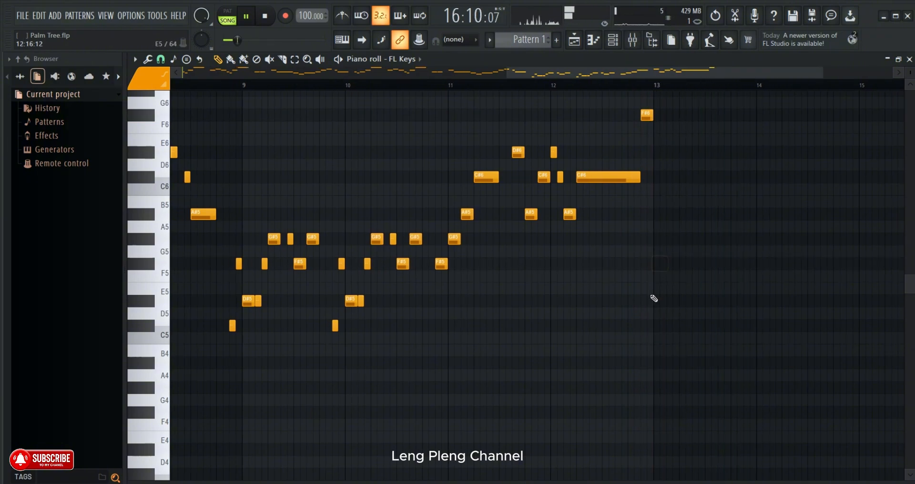
click(617, 81)
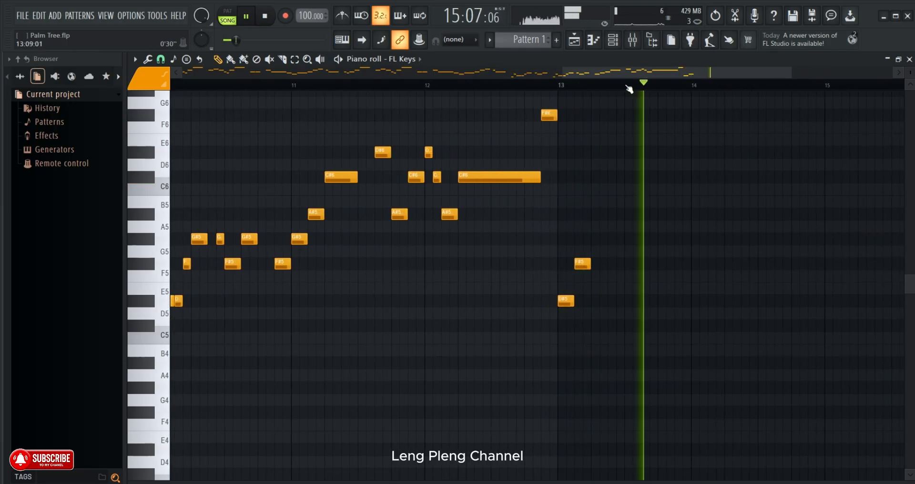
- Delete the trial G#5 in bar 13, lower the F#6 at 12:15:00 to C#5 and replay from late bar 12
scroll(596, 239, up, 1)
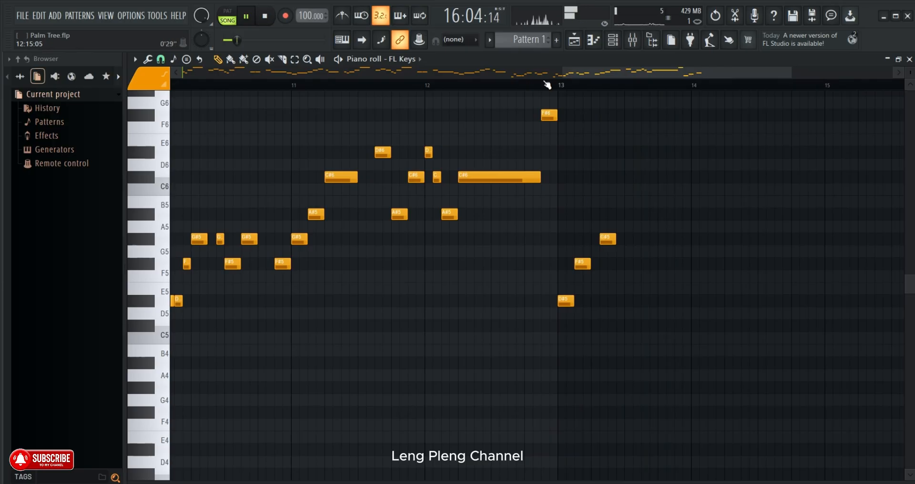
click(538, 84)
right_click(607, 238)
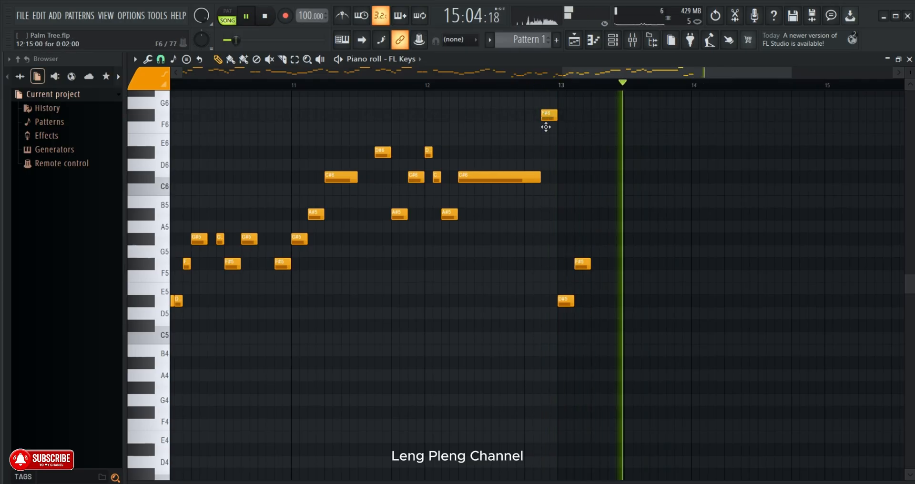
drag(546, 126, 548, 327)
click(502, 86)
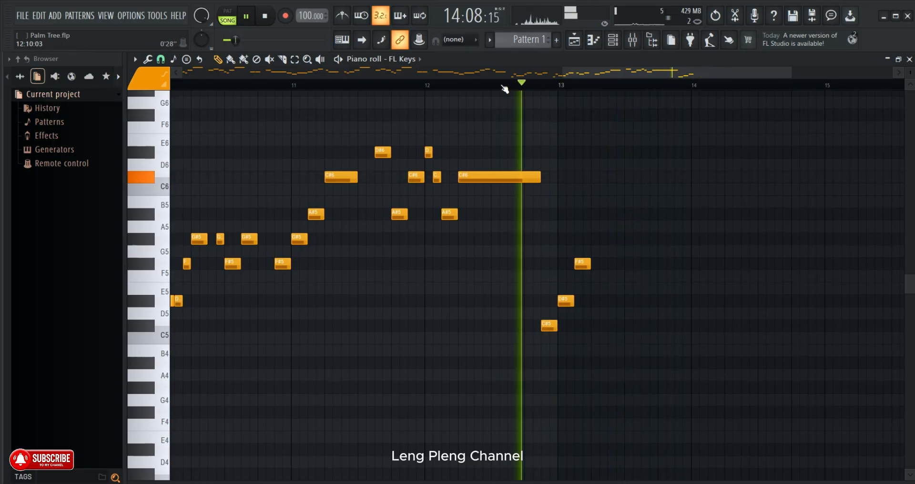
- Replay the transition into bar 13 and lengthen the F#5 at 13:03:00 to six steps
scroll(504, 88, up, 1)
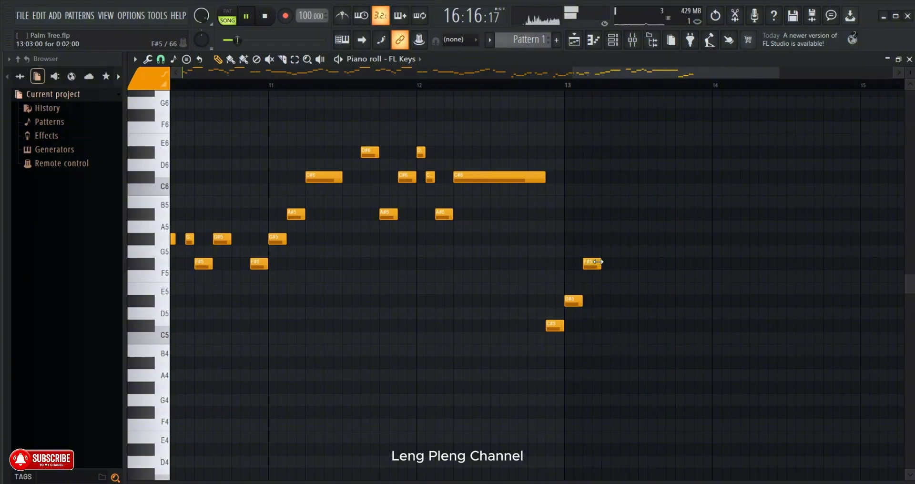
click(536, 85)
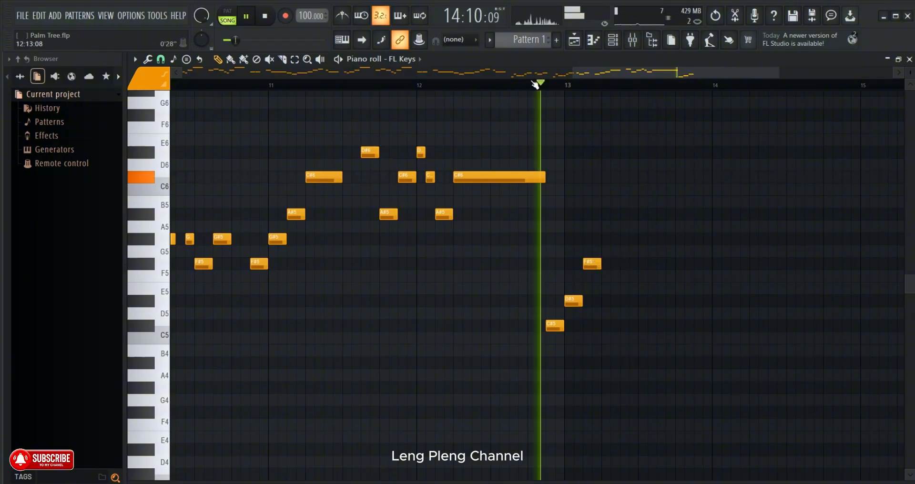
scroll(534, 85, up, 1)
scroll(534, 86, down, 1)
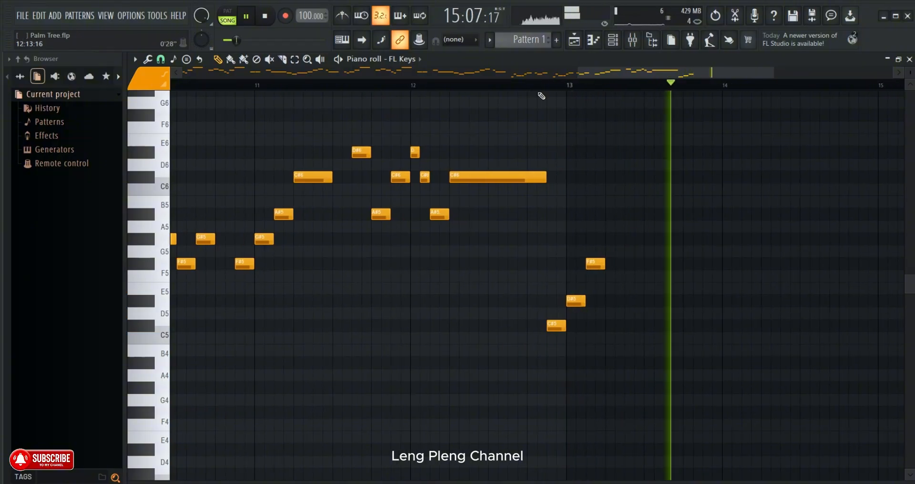
drag(604, 265, 624, 265)
click(541, 84)
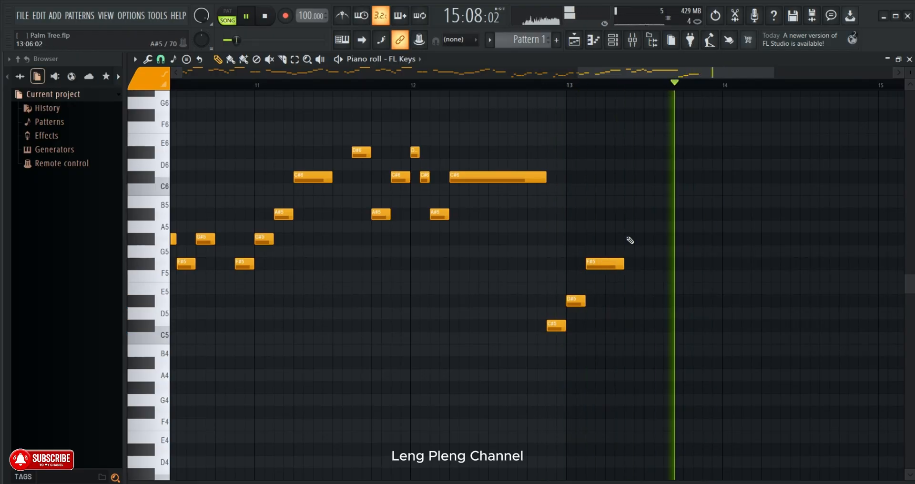
drag(622, 266, 638, 266)
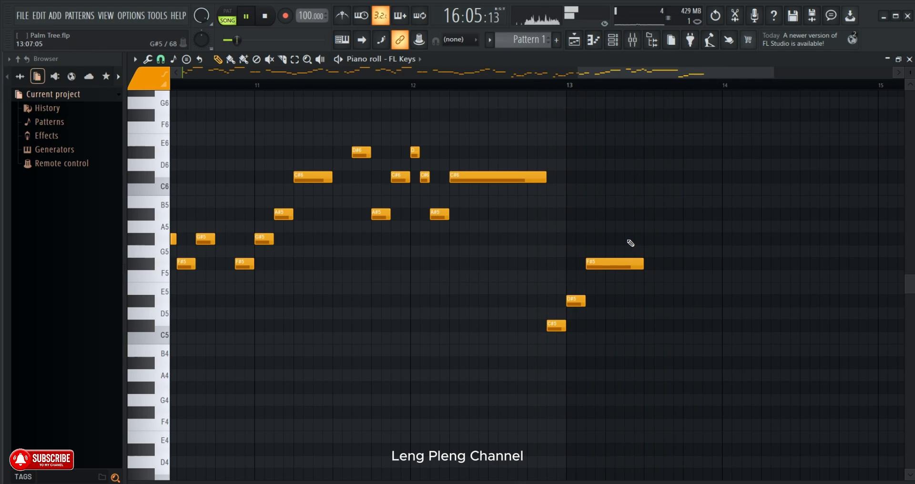
- Place two-step G#5 notes at 13:09:00 and 13:05:00, and shorten the F#5 at 13:03:00 to two steps
click(647, 239)
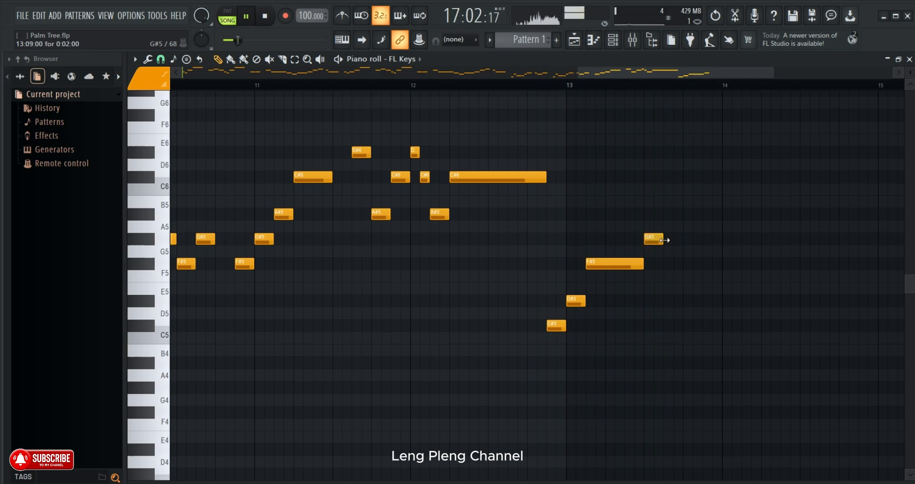
click(546, 84)
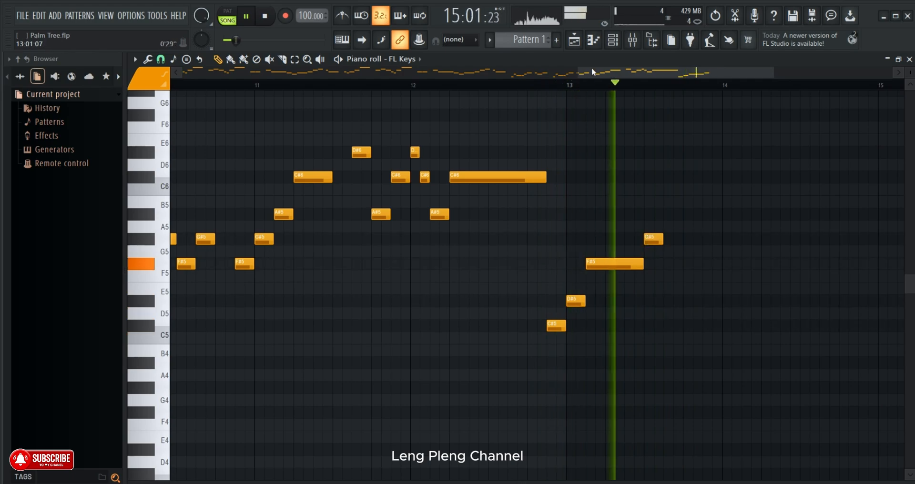
drag(593, 69, 615, 74)
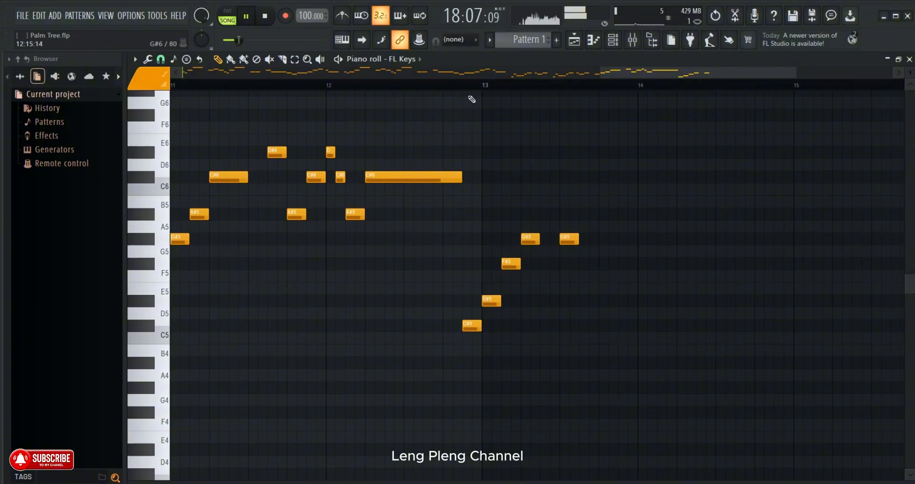
- Lengthen the G#5 at 13:05:00 to four steps and raise the note at 13:09:00 to A#5 while replaying into bar 13
click(464, 85)
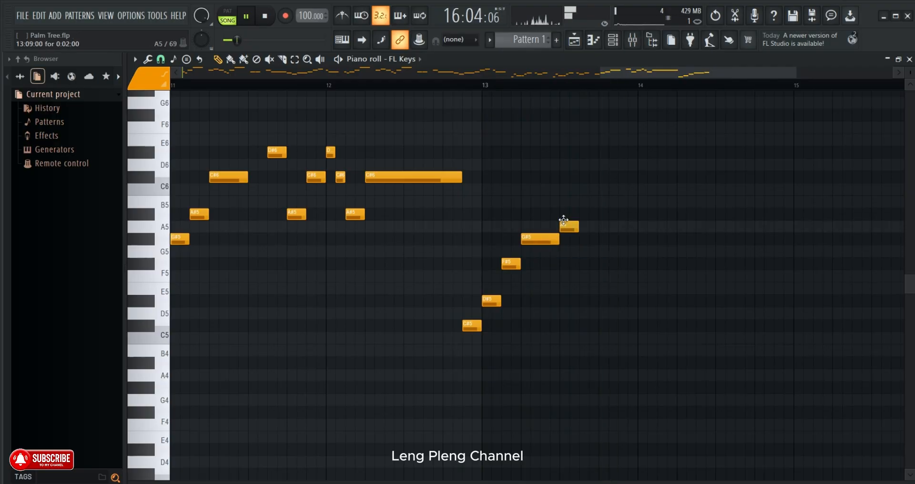
click(466, 85)
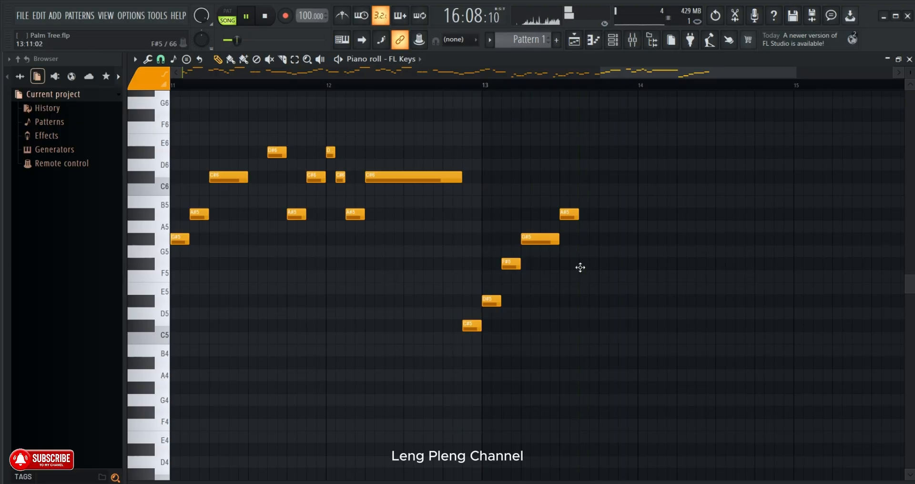
- Add a two-step F#5 note at 13:11:00 and replay the melody from bar 13
click(486, 84)
drag(632, 74, 645, 74)
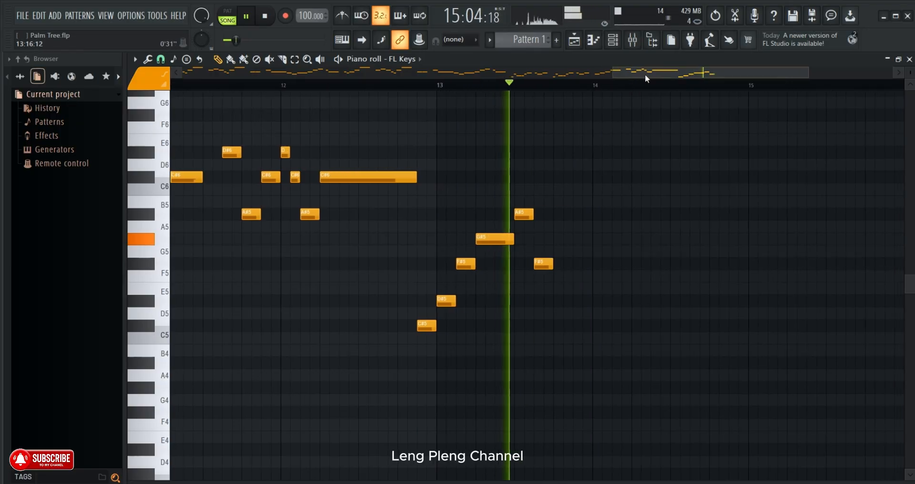
scroll(592, 89, up, 1)
scroll(593, 90, down, 1)
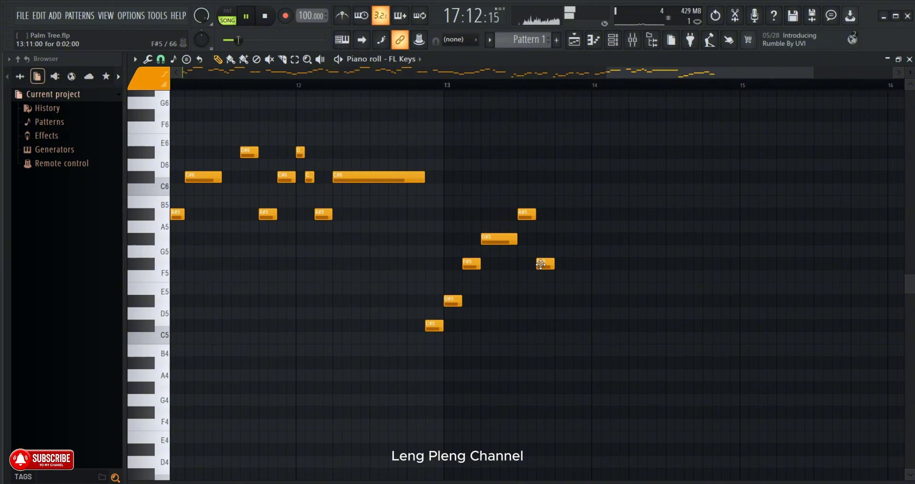
- Replay from 13:05 and place a two-step D#5 note at 13:13:00
click(481, 85)
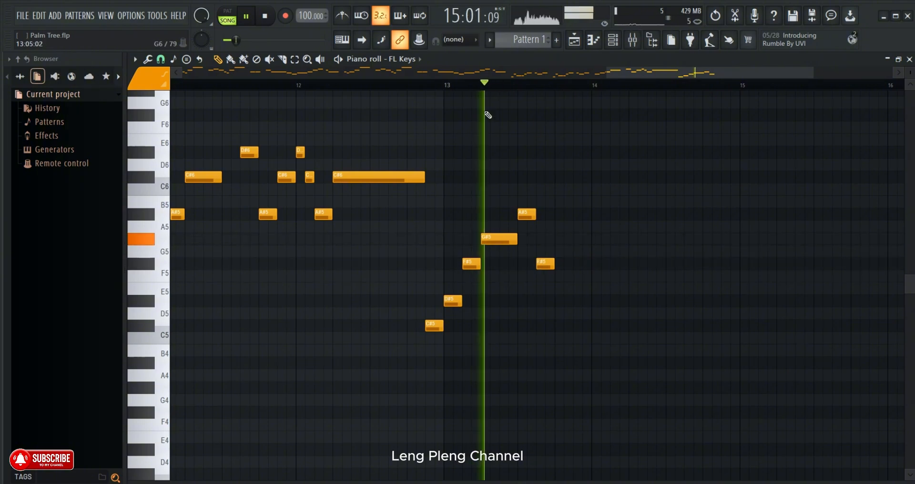
drag(544, 264, 563, 264)
right_click(562, 265)
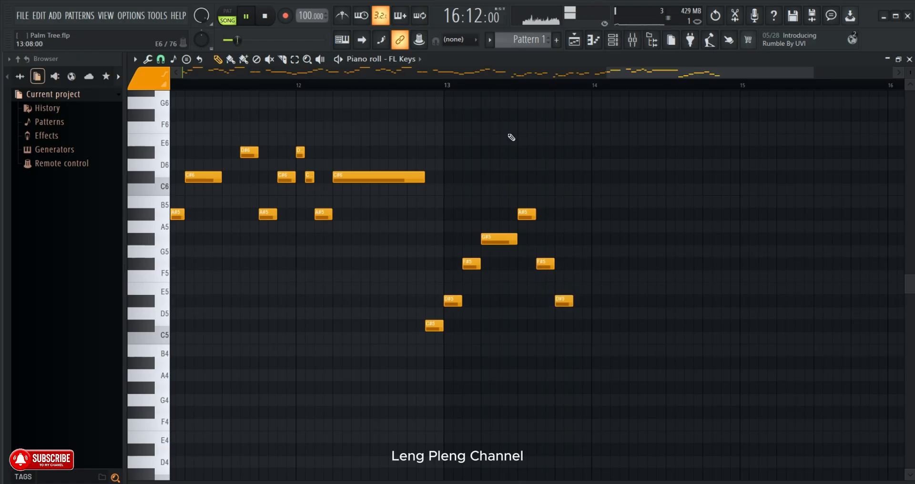
- Raise the note at 13:11:00 to G#5 and the one at 13:13:00 to F#5, and replay from 13:05
scroll(466, 77, left, 1)
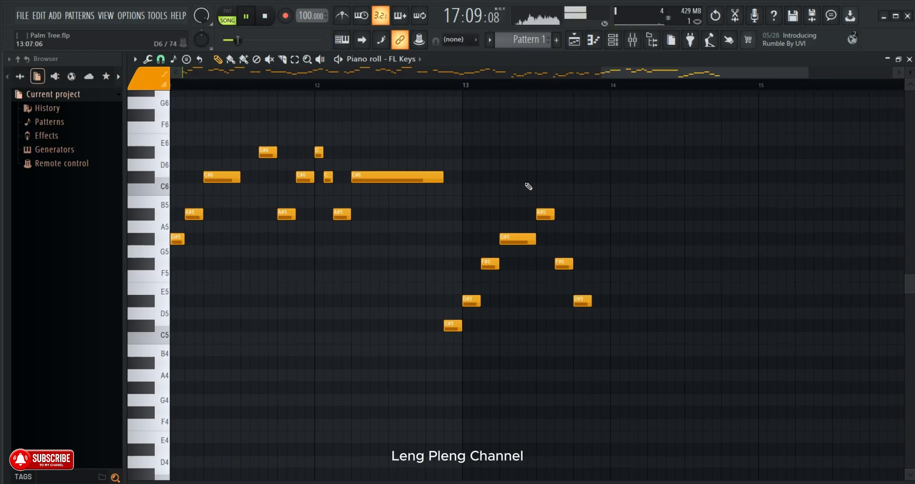
right_click(564, 264)
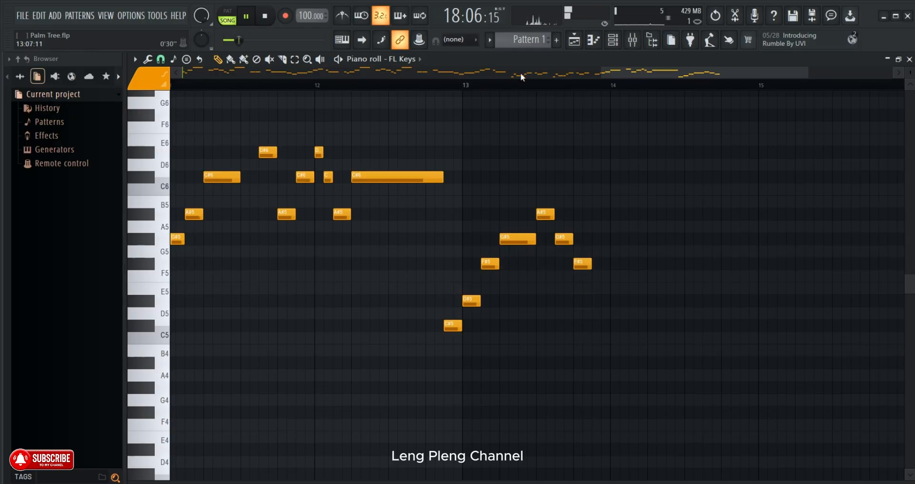
click(501, 85)
scroll(504, 86, down, 1)
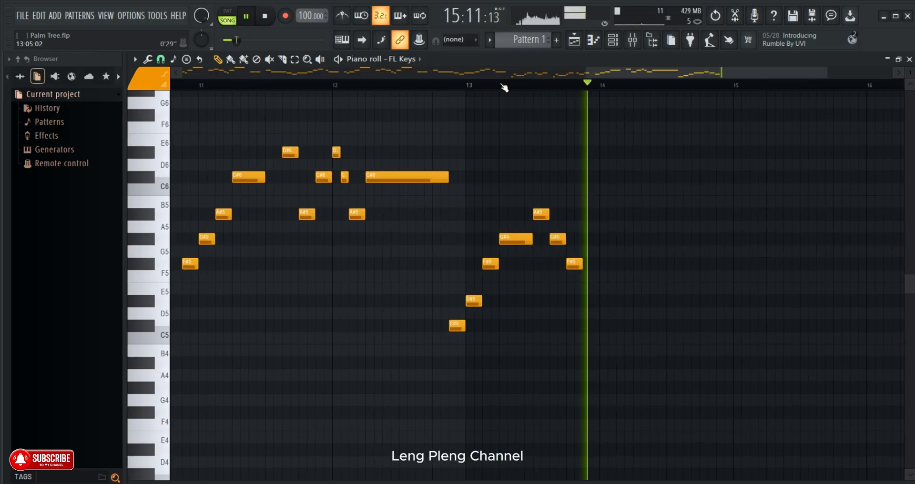
- Replay the melody from around the start of bar 13 to check the phrase against the song
click(503, 84)
click(450, 79)
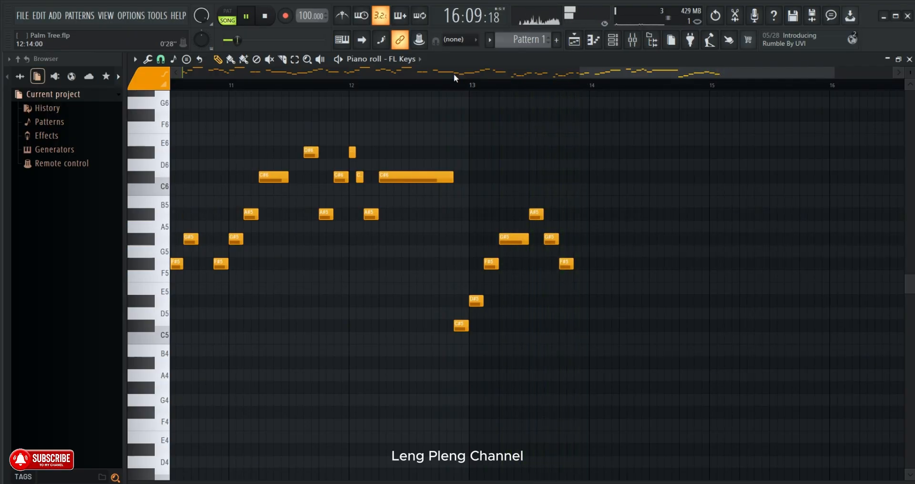
click(471, 95)
right_click(479, 96)
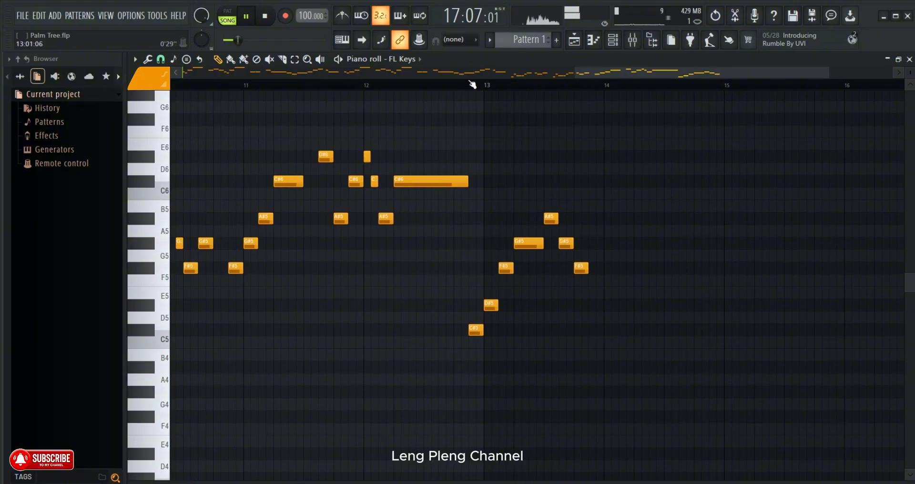
click(487, 86)
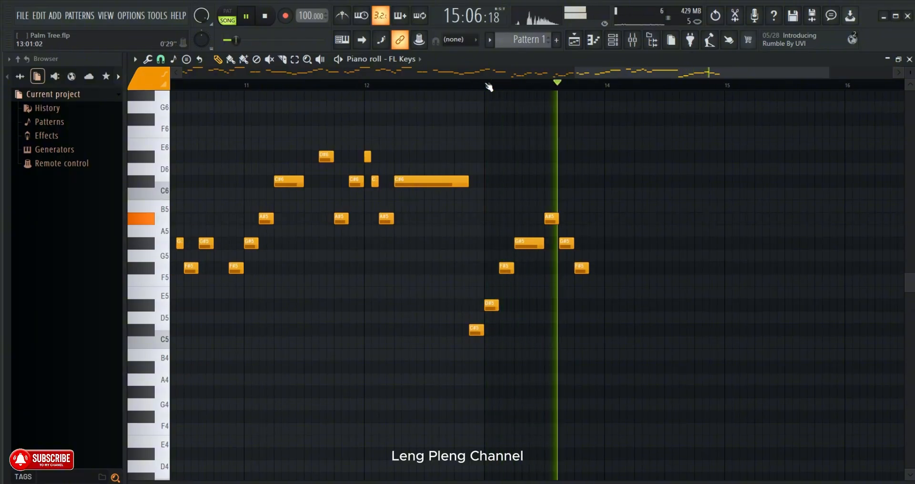
click(490, 87)
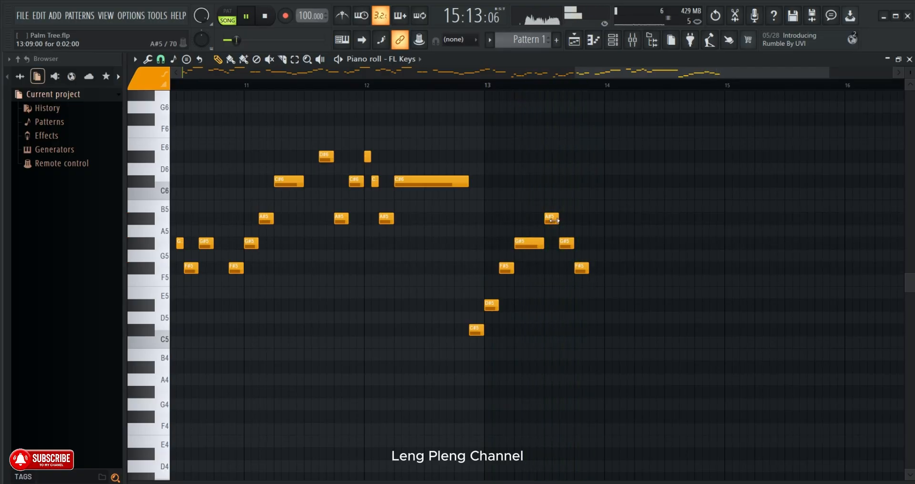
- Replace the G#5 at 13:11:00 with a two-step C#6, keeping a two-step A#5 at 13:09:00
click(459, 85)
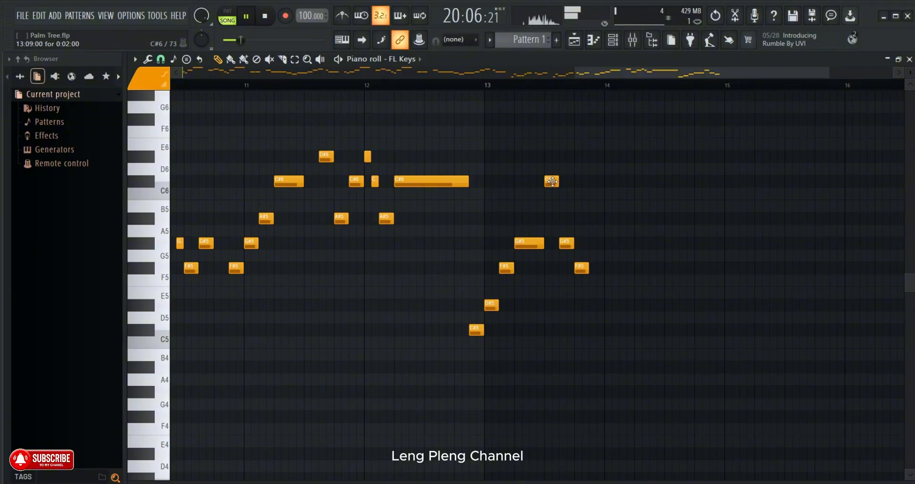
click(408, 83)
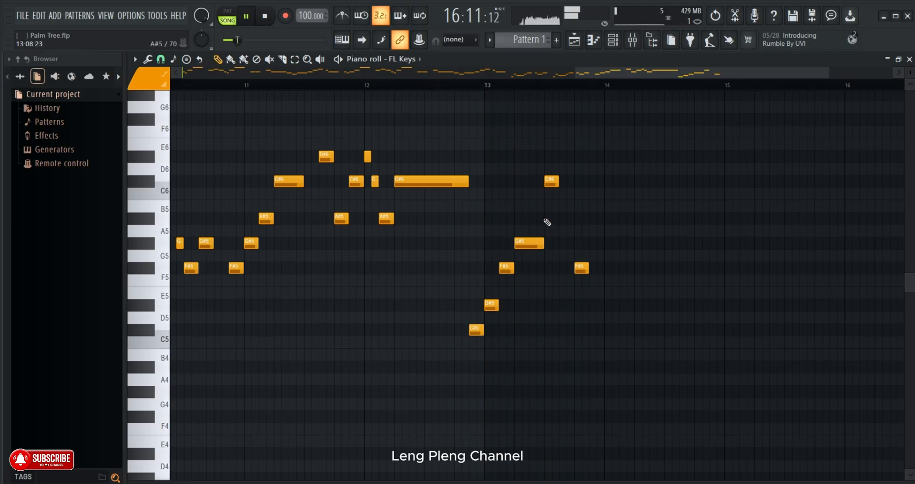
click(486, 76)
click(491, 85)
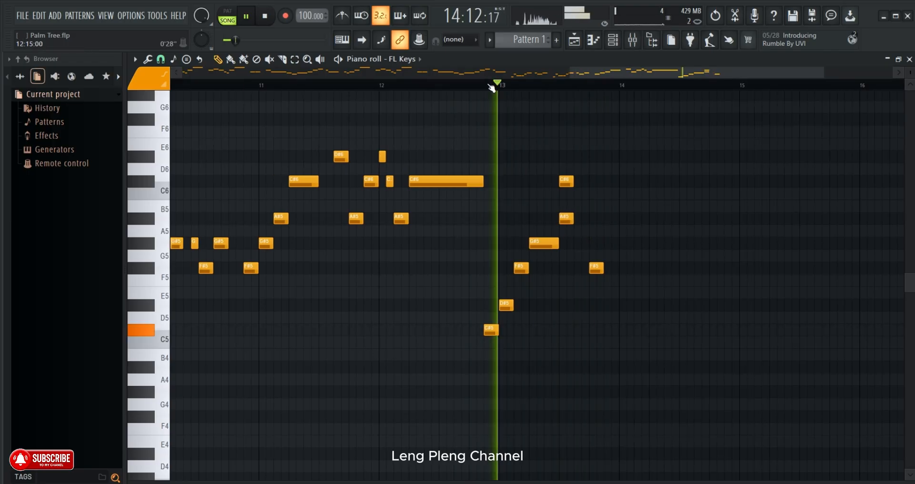
right_click(566, 181)
click(578, 183)
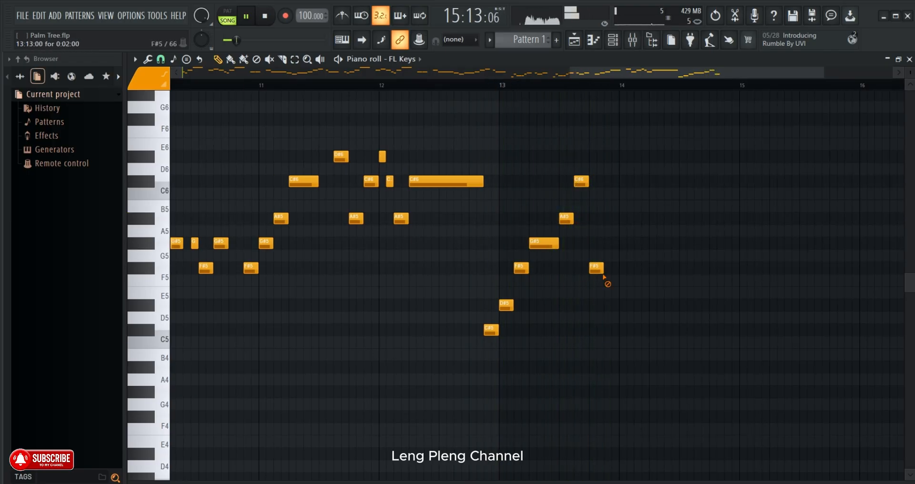
- Raise the note at 13:13:00 to G#5 and add a two-step F#5 at 13:15:00 and G#5 at 14:01:00
click(542, 85)
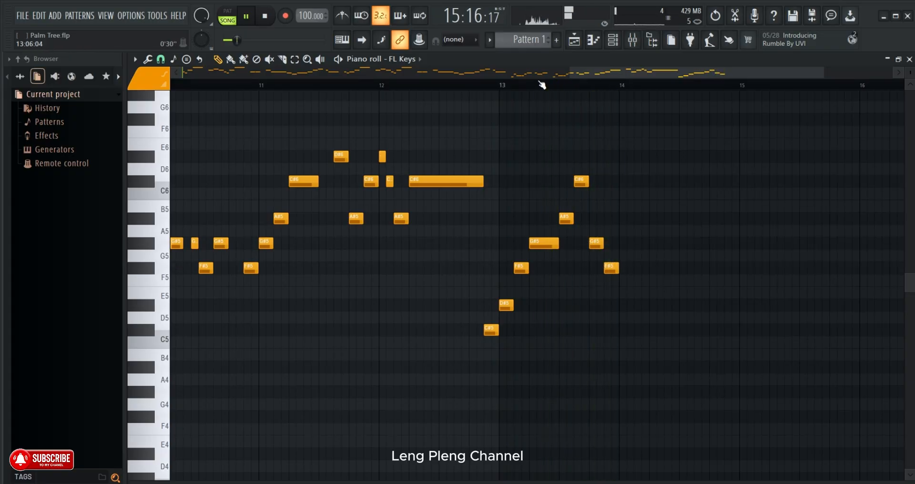
click(633, 244)
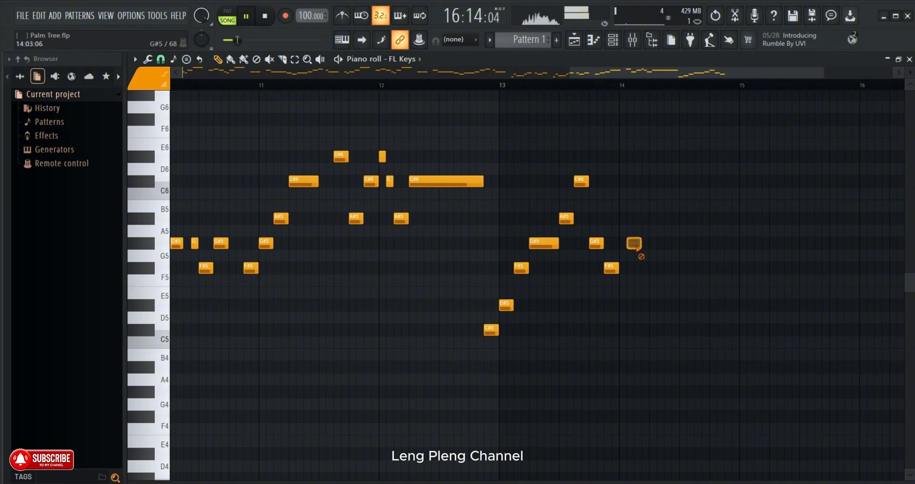
click(628, 244)
click(564, 83)
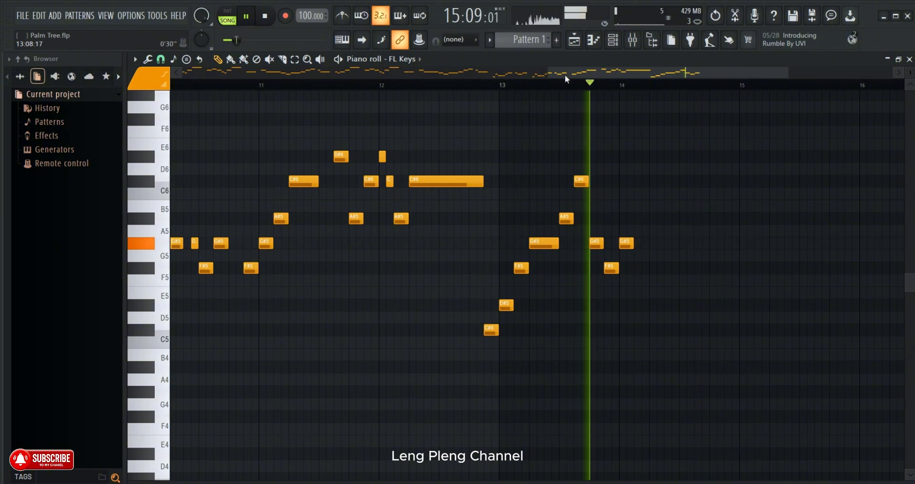
- Place a two-step C#5 note at 14:03:00 and a D#5 at 14:05:00 extended to twelve steps
drag(564, 74, 594, 82)
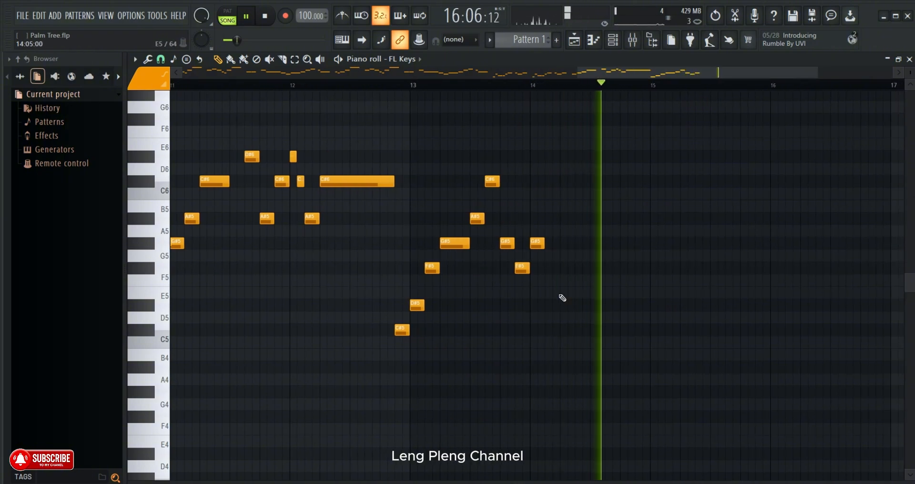
click(548, 267)
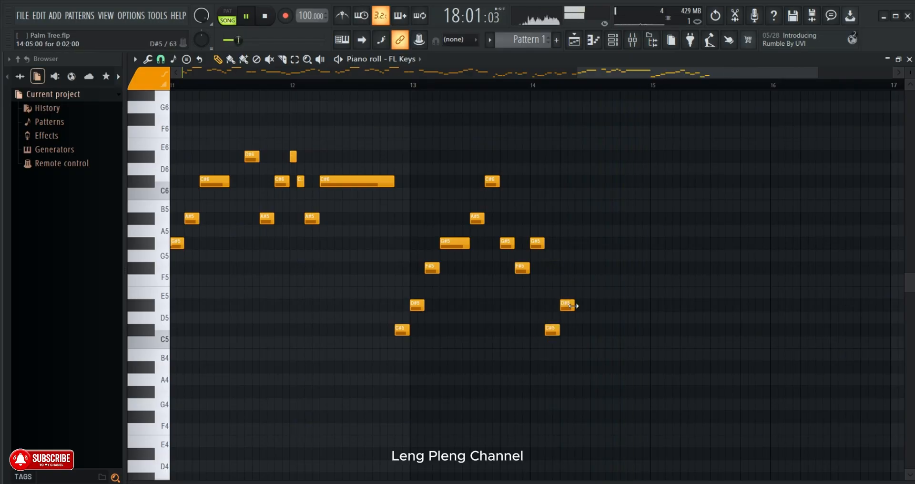
scroll(569, 87, down, 3)
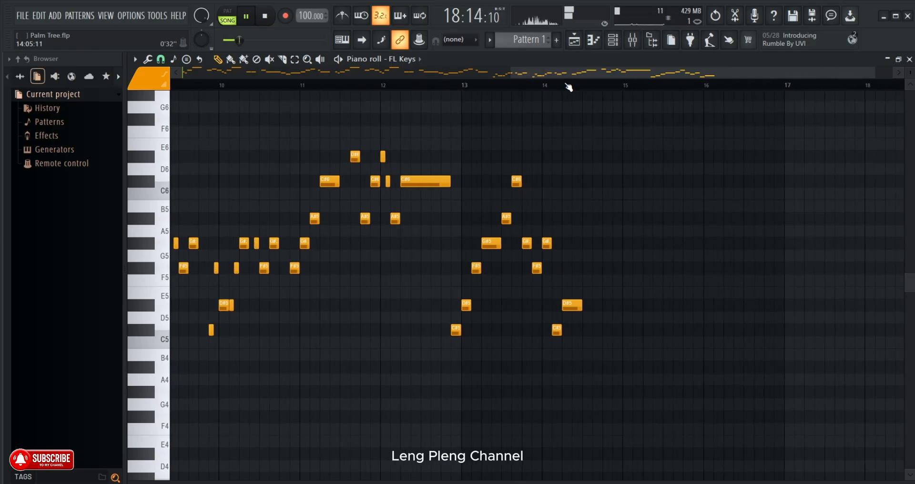
drag(479, 82, 455, 82)
drag(613, 305, 645, 305)
scroll(603, 92, down, 2)
scroll(604, 90, down, 2)
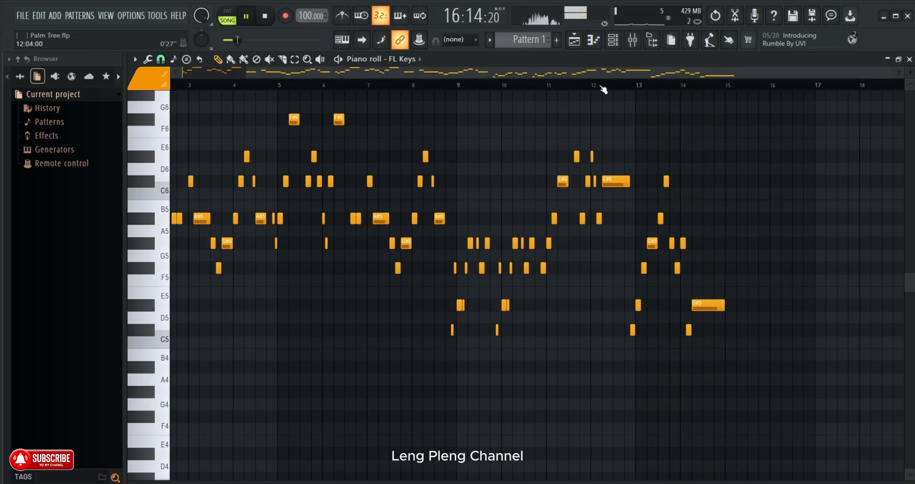
- Replay the phrase, then raise the note at 14:03:00 to D#5 and the long note at 14:05:00 to F#5
click(659, 87)
scroll(659, 86, up, 2)
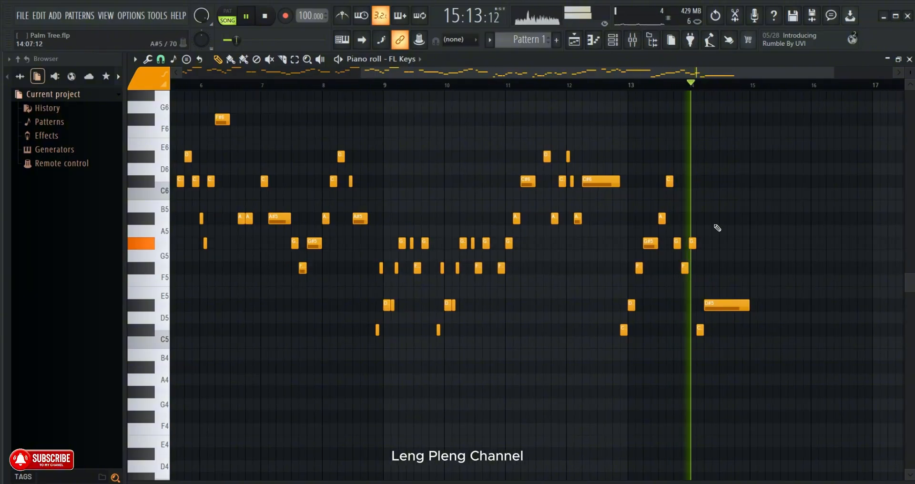
double_click(699, 330)
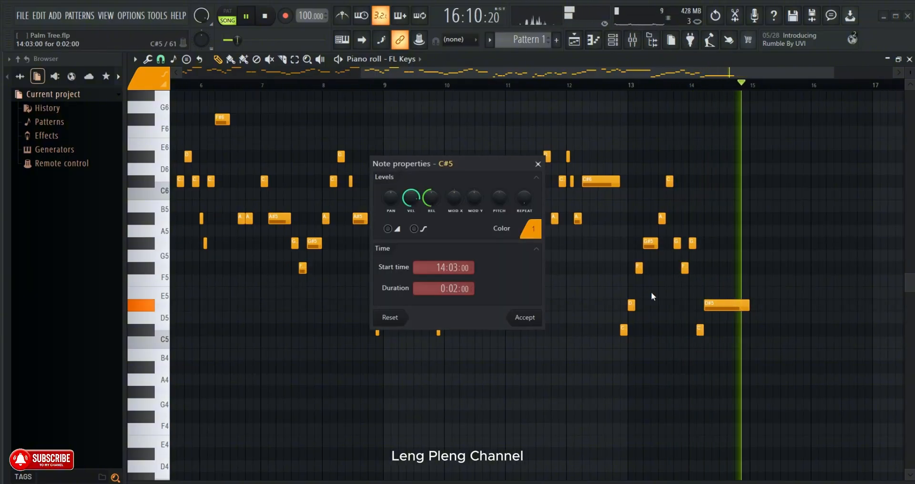
click(537, 164)
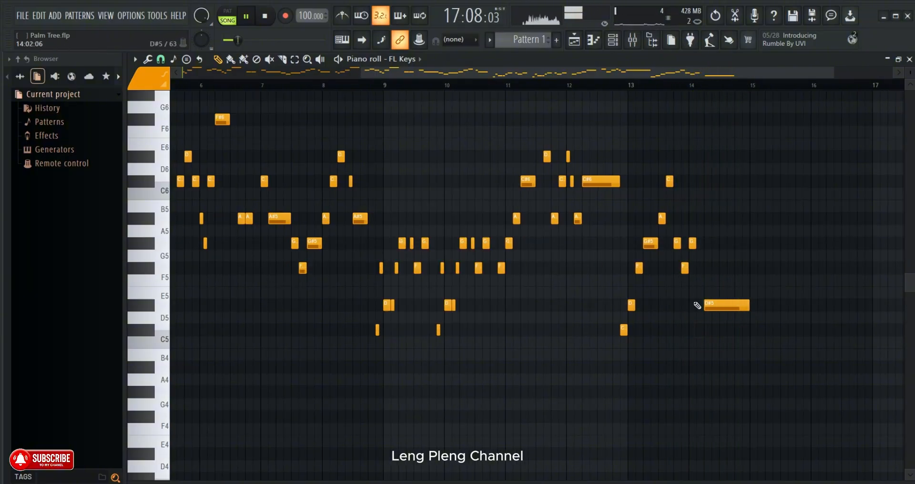
drag(721, 306, 721, 262)
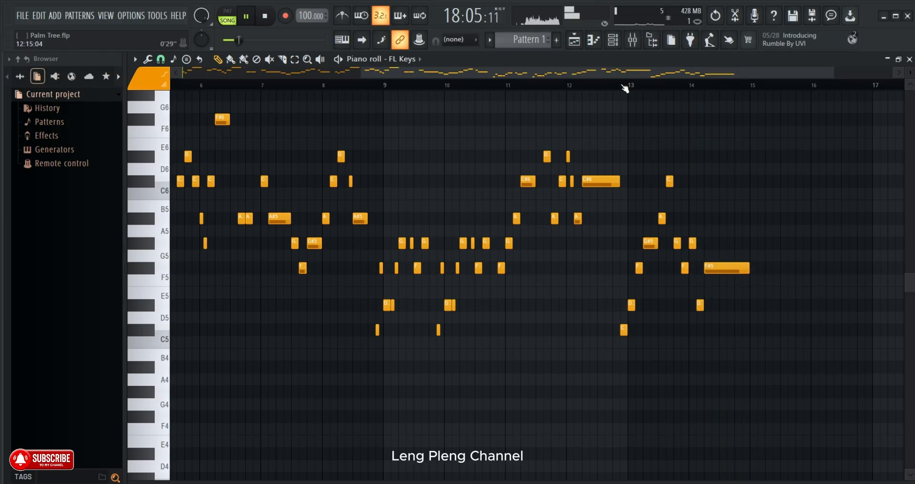
- Shorten the D#5 at 14:03:00 to one step, place a one-step G#5 at 14:04:00, and replay from bar 13
scroll(624, 88, up, 2)
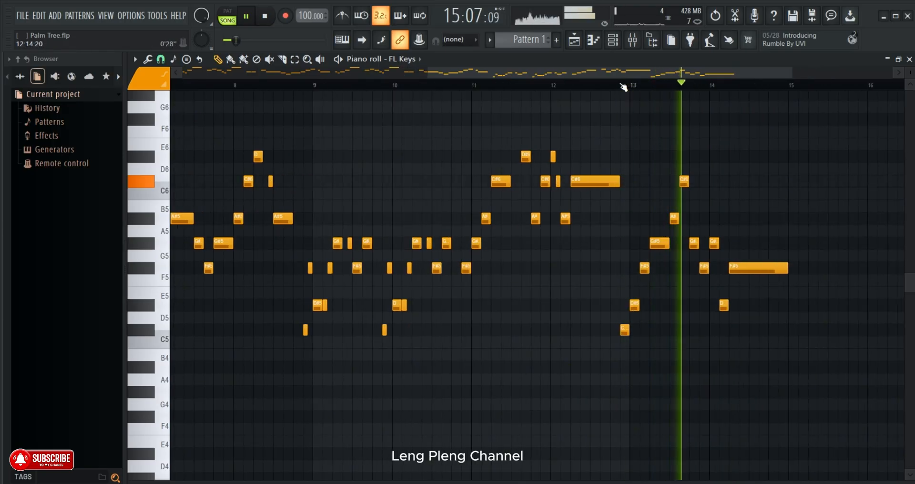
scroll(623, 88, down, 1)
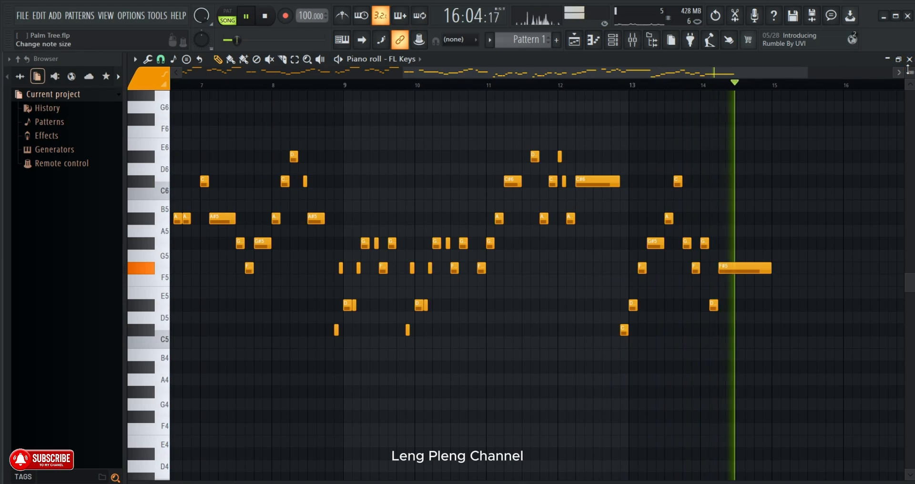
scroll(738, 84, up, 4)
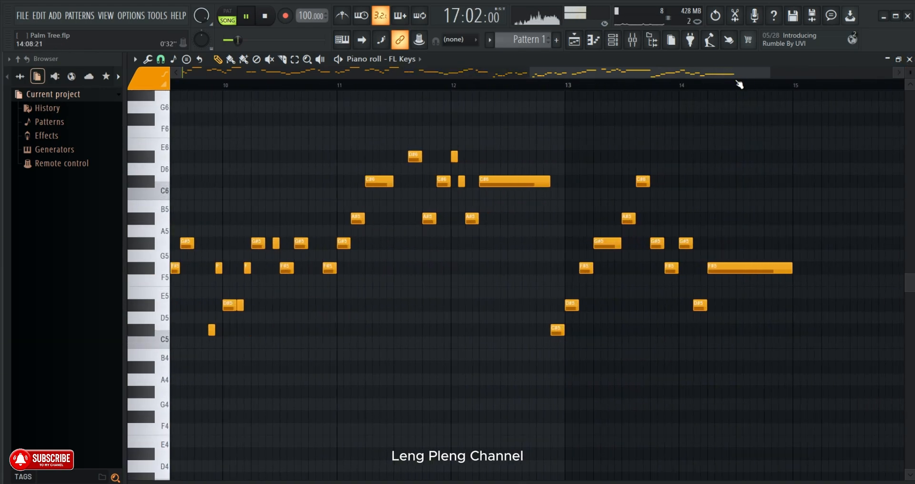
scroll(738, 84, up, 4)
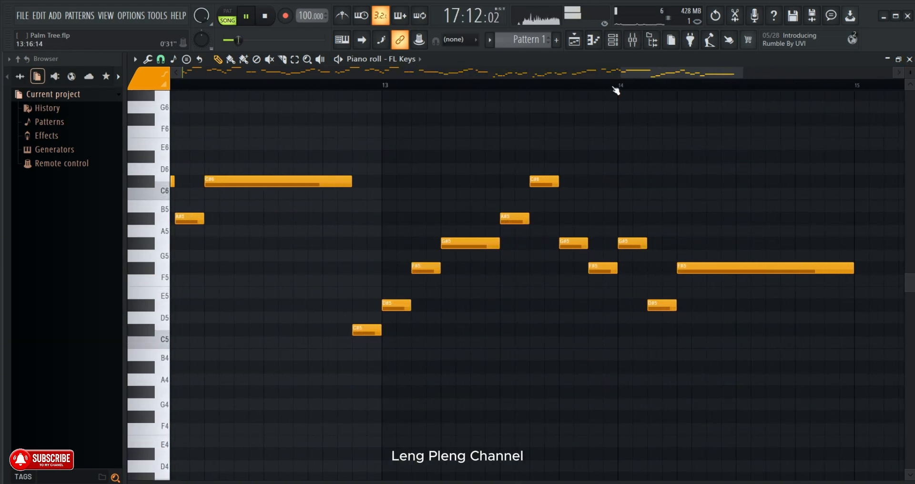
right_click(654, 306)
click(650, 305)
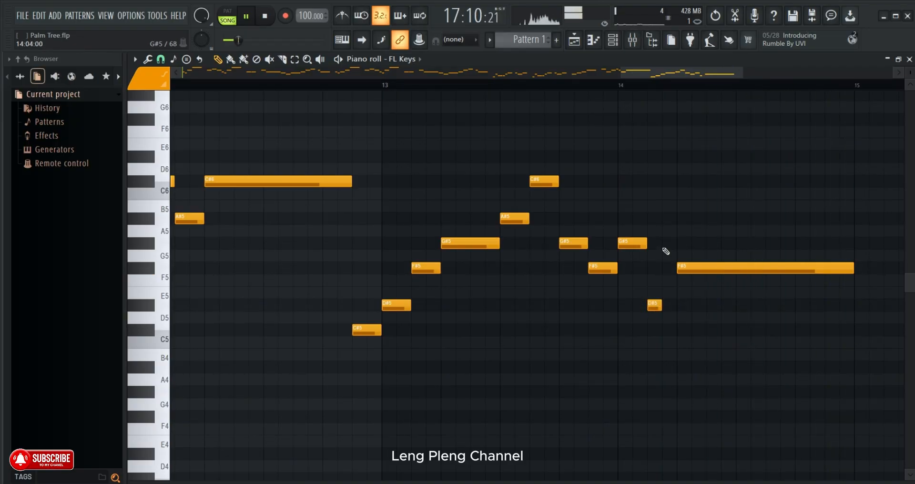
click(525, 83)
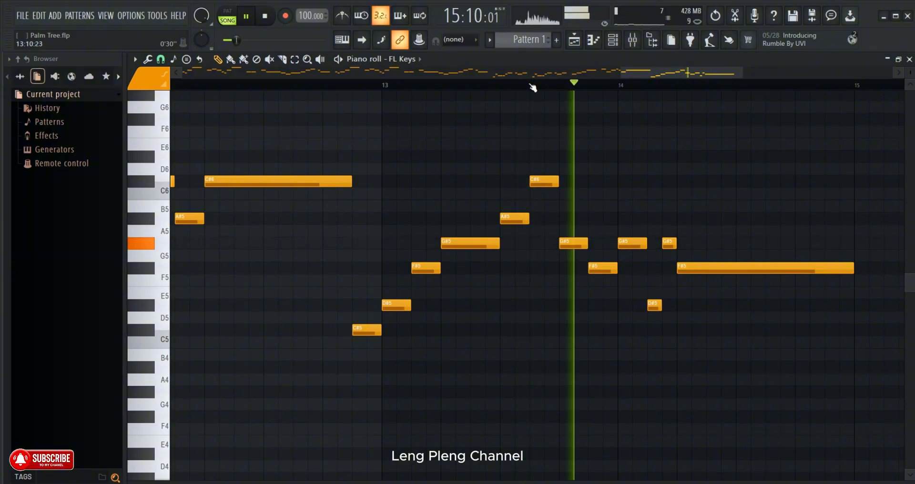
- Replace the G#5 at 14:04:00 with a one-step D#5 and lower the note at 14:03:00 to C#5
scroll(533, 85, down, 1)
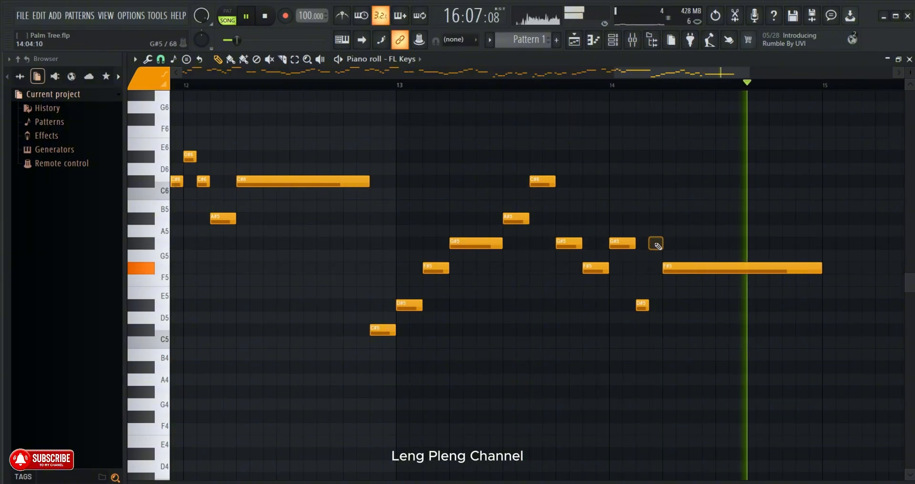
right_click(656, 243)
click(656, 305)
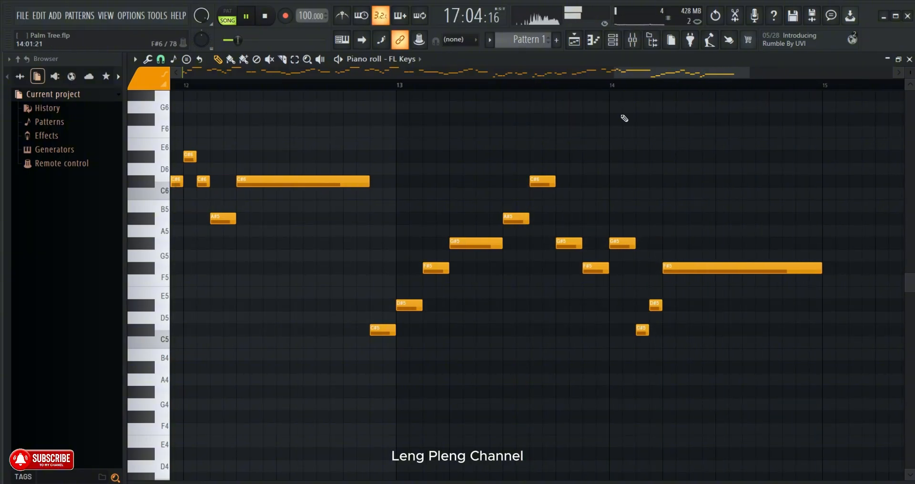
- Shorten the G#5 at 14:01:00 to one step, add a one-step F#5 at 14:02:00, and replay the melody into bar 13
click(582, 84)
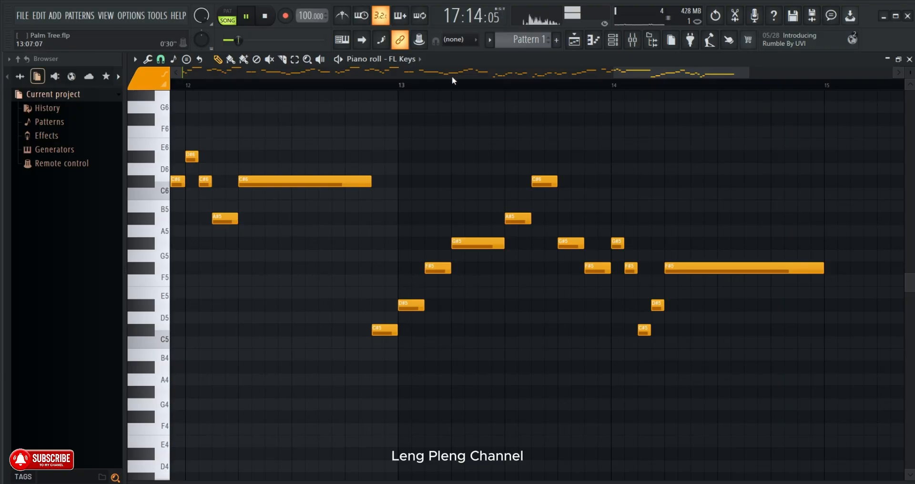
scroll(452, 81, down, 3)
click(427, 83)
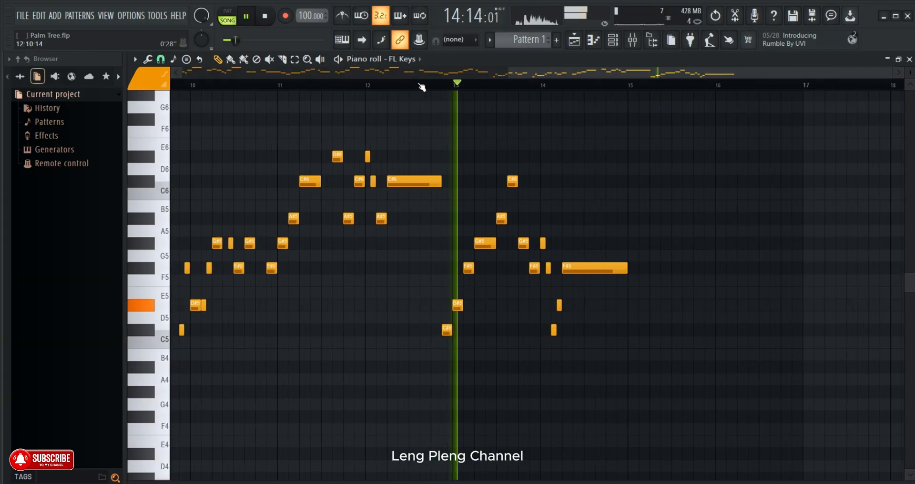
scroll(421, 87, down, 1)
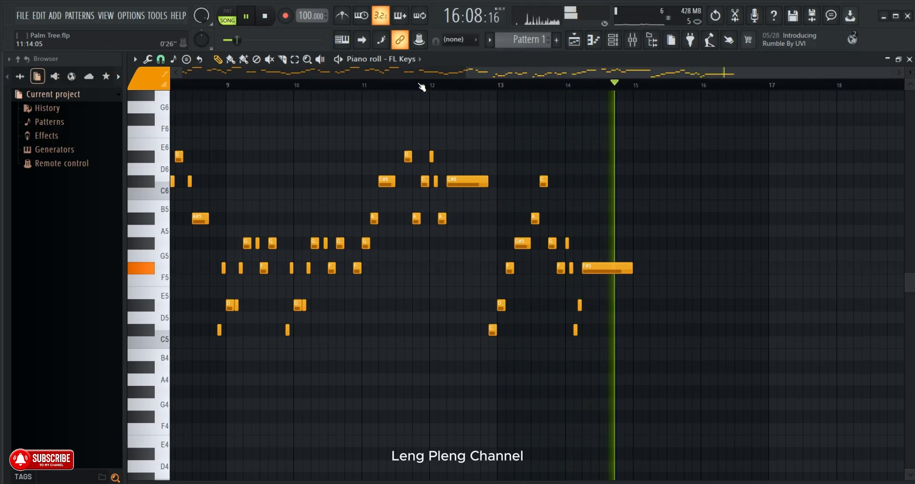
- Replay the phrase from late bar 13, delete the D#5 at 14:04:00, and replay the phrase
scroll(566, 78, up, 2)
scroll(565, 78, down, 3)
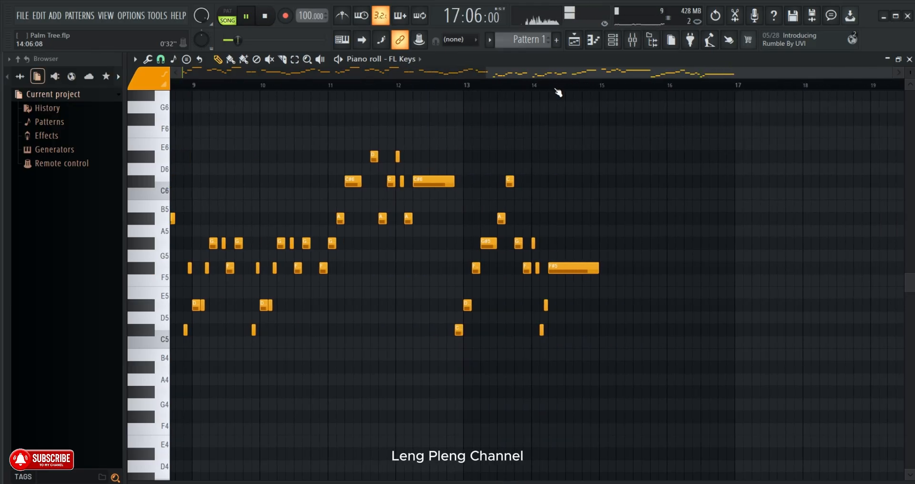
click(520, 81)
scroll(559, 85, up, 2)
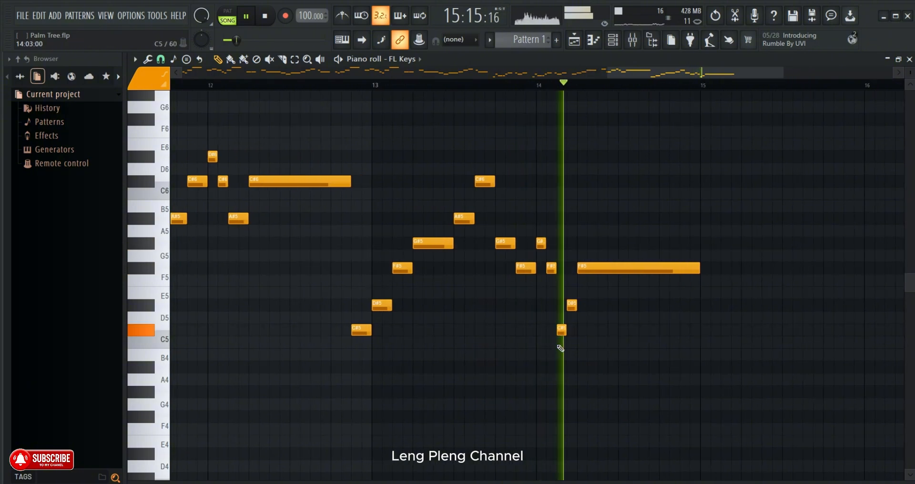
right_click(571, 305)
click(487, 84)
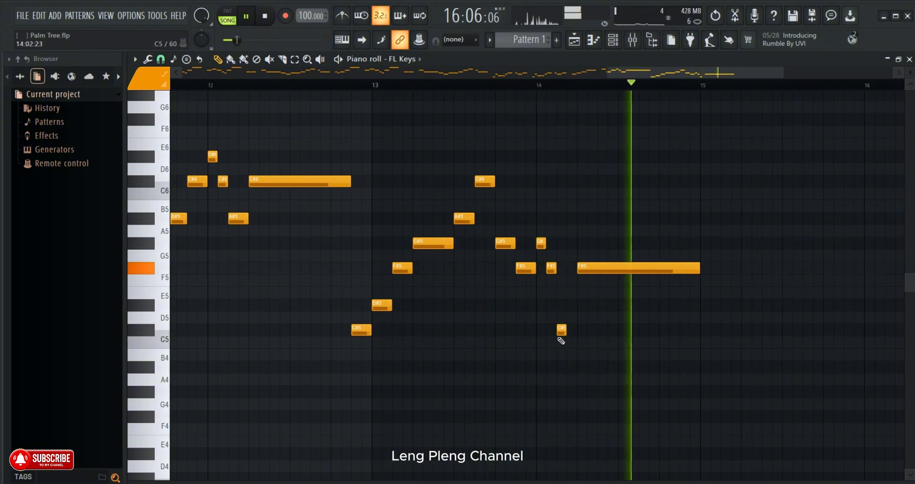
- Replace the C#5 at 14:03:00 with a one-step D#5, replay the phrase, and stop playback
right_click(562, 330)
click(561, 306)
click(485, 85)
scroll(484, 86, down, 1)
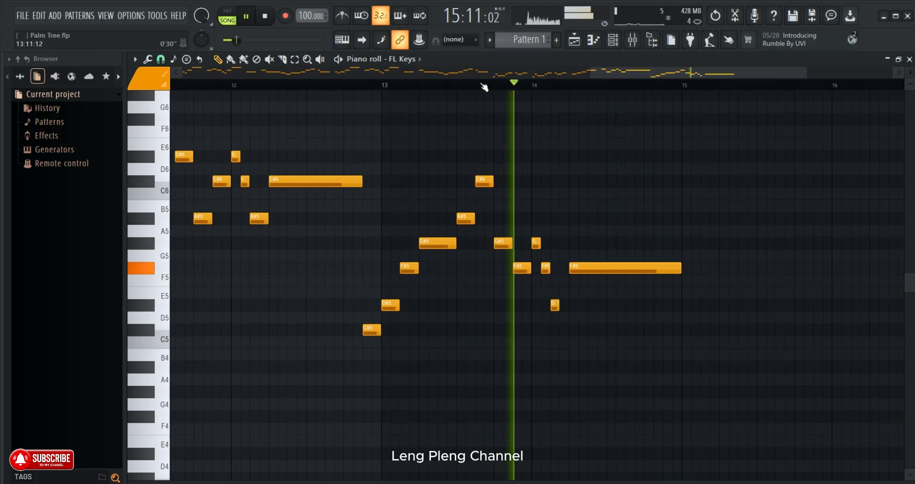
scroll(482, 85, down, 5)
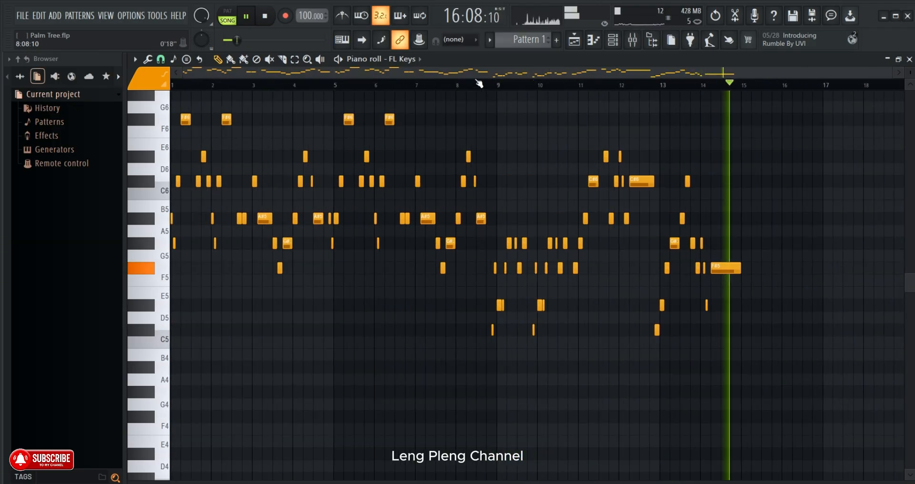
click(264, 14)
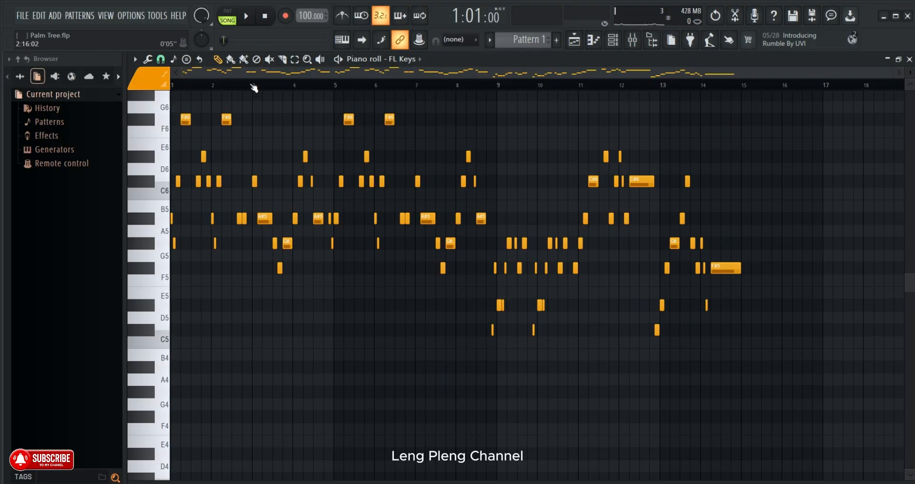
- Open the playlist and play the arrangement from the start of the Pattern 1 clip on Track 3
click(201, 87)
drag(912, 68, 911, 61)
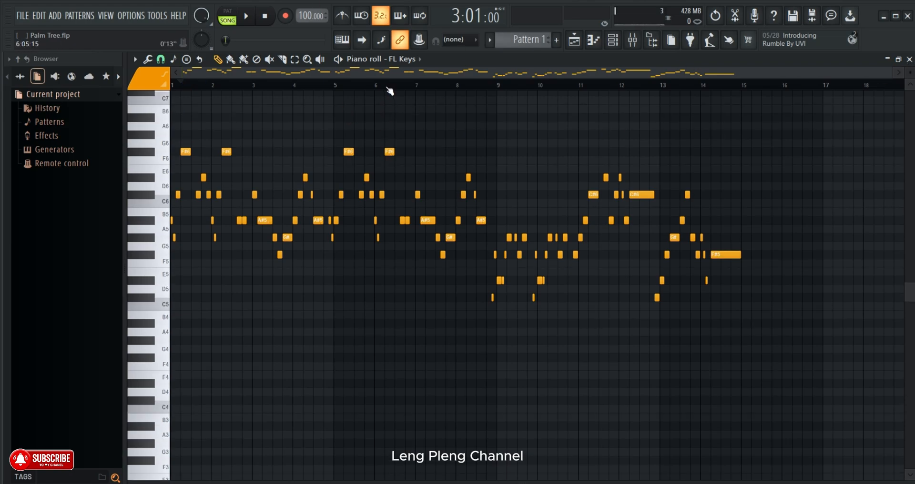
click(574, 41)
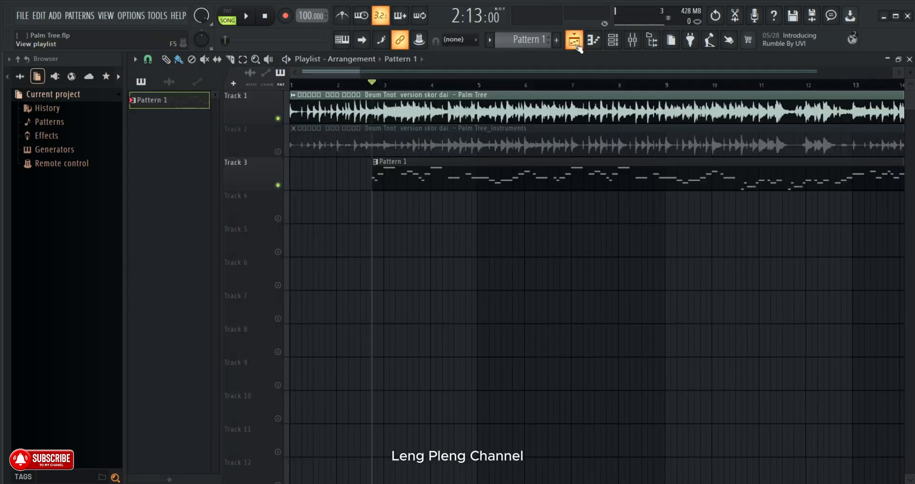
scroll(435, 89, down, 5)
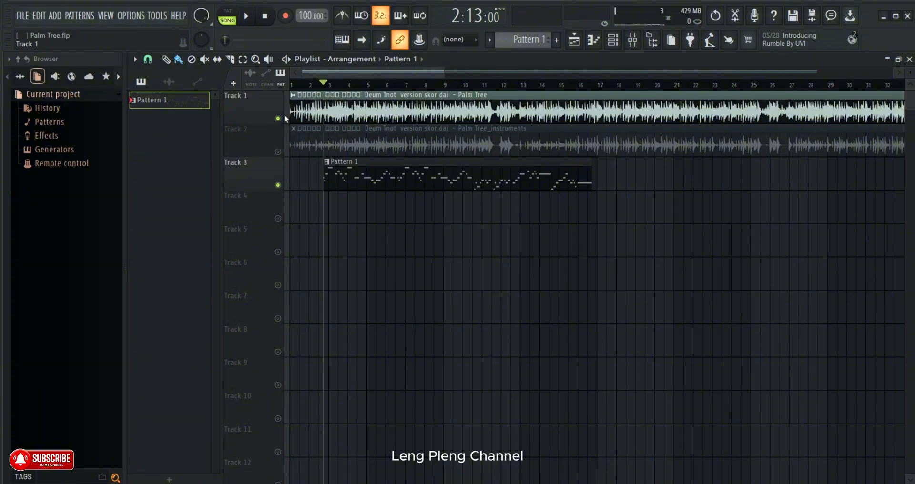
click(247, 17)
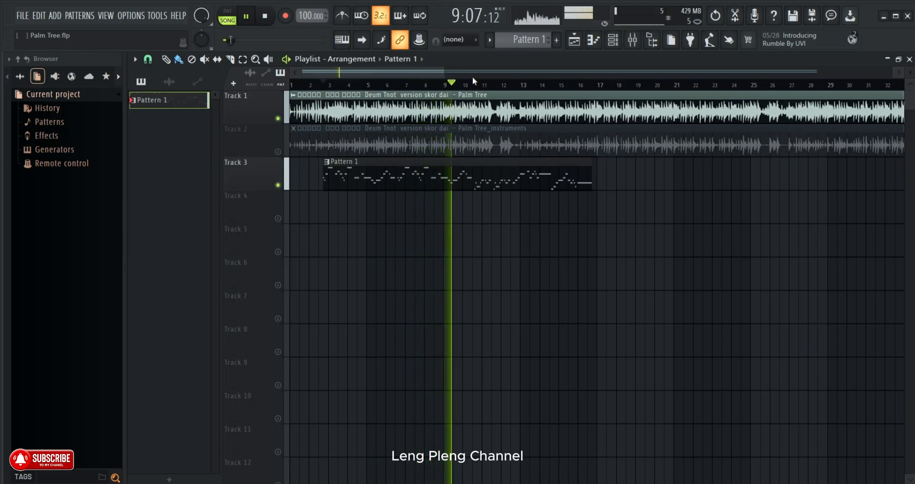
scroll(475, 85, down, 2)
scroll(477, 86, down, 1)
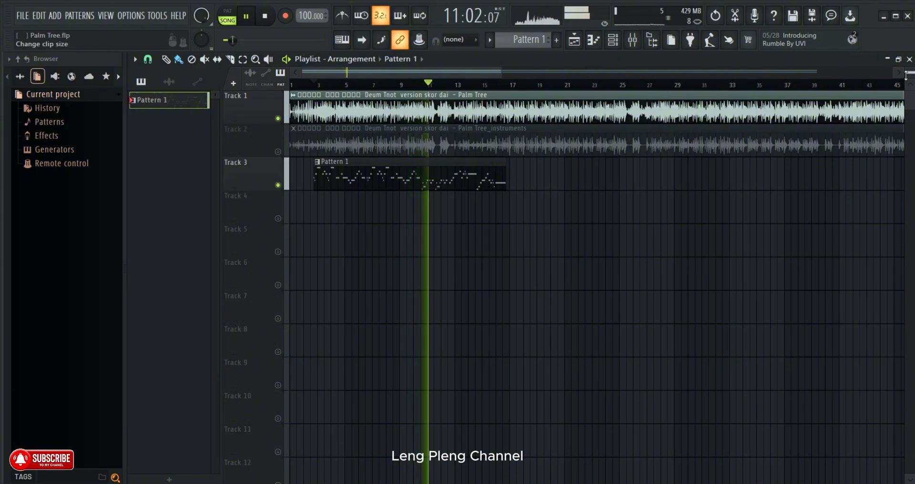
scroll(910, 72, up, 2)
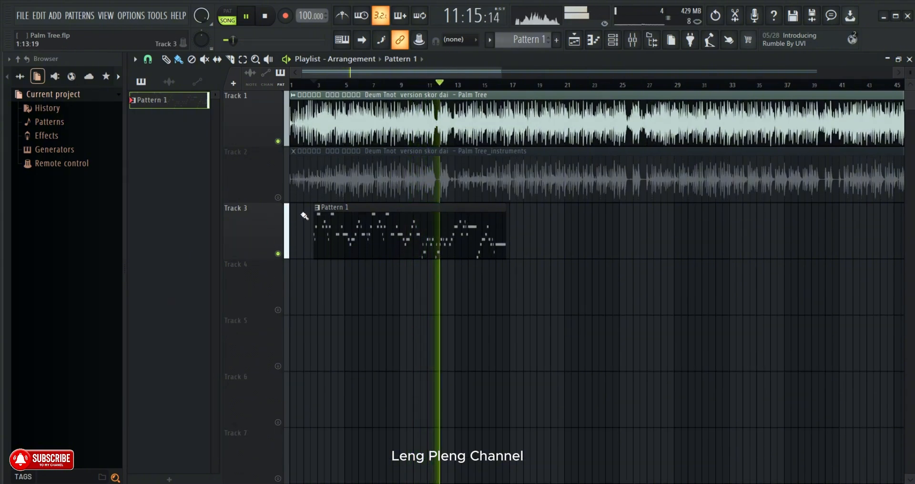
- Restore the deleted Pattern 1 clip and recolor it with the orange preset swatch 1
right_click(320, 210)
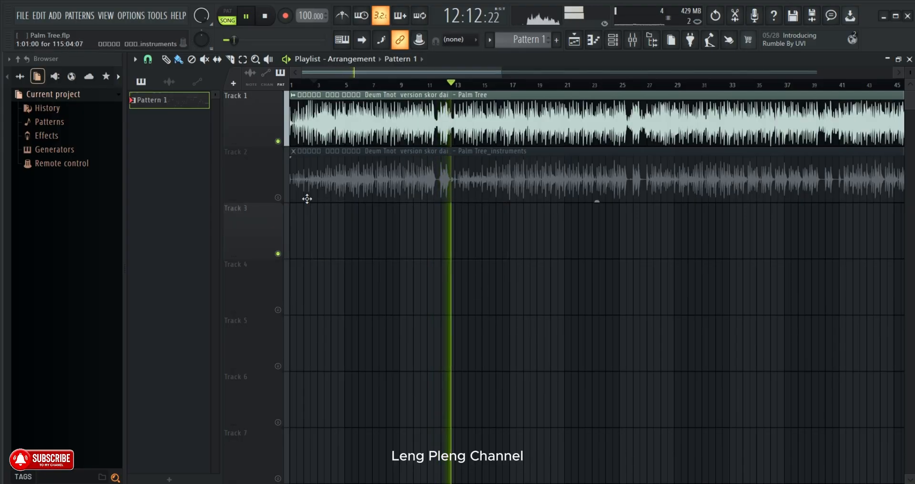
key(ctrl+z)
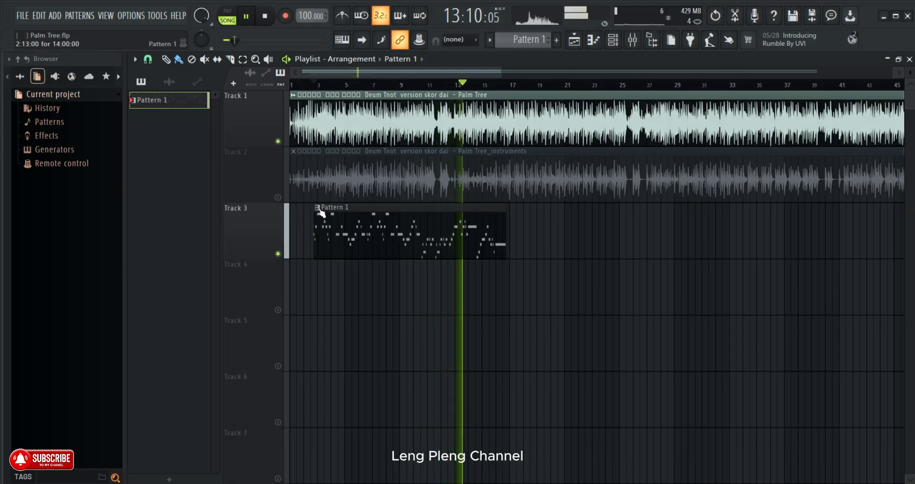
click(317, 209)
click(334, 278)
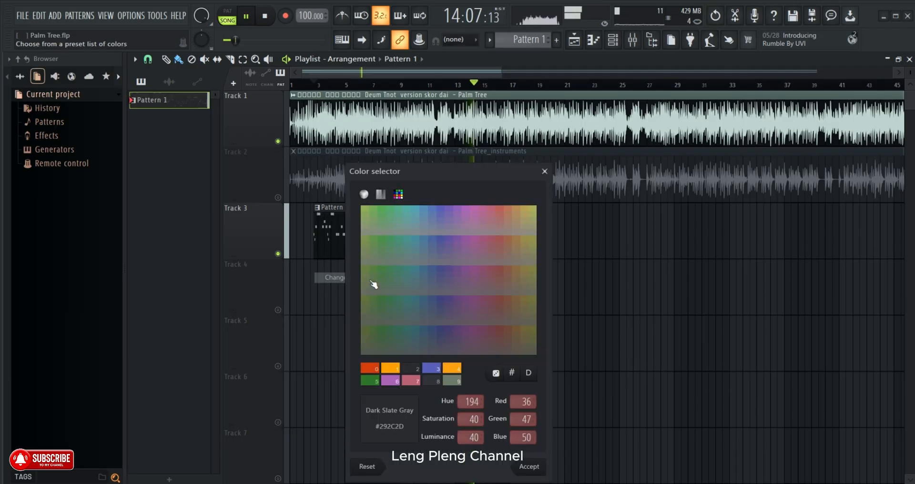
click(391, 369)
click(521, 463)
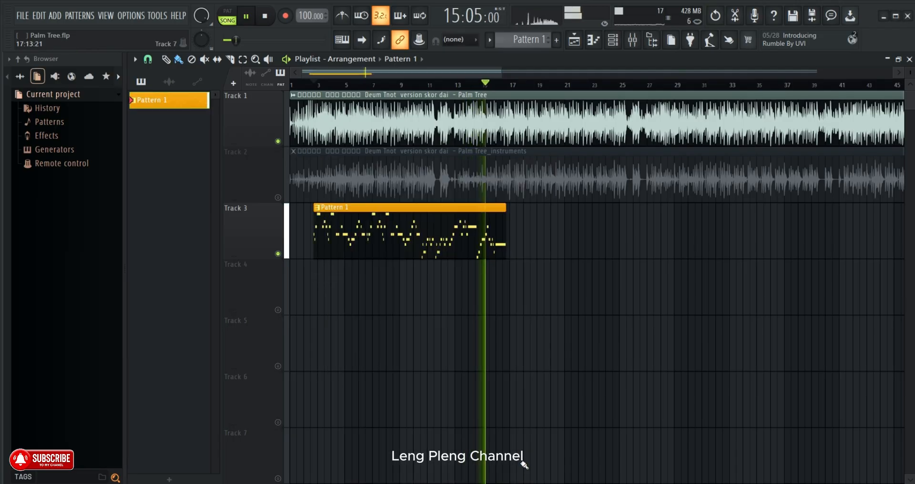
scroll(317, 76, up, 4)
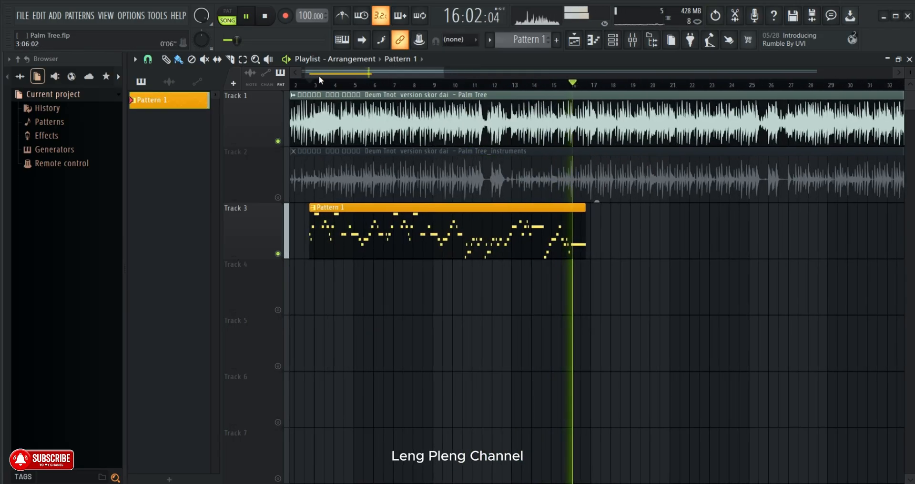
- Mute Track 1 and replay the arrangement from just before the Pattern 1 clip
click(278, 142)
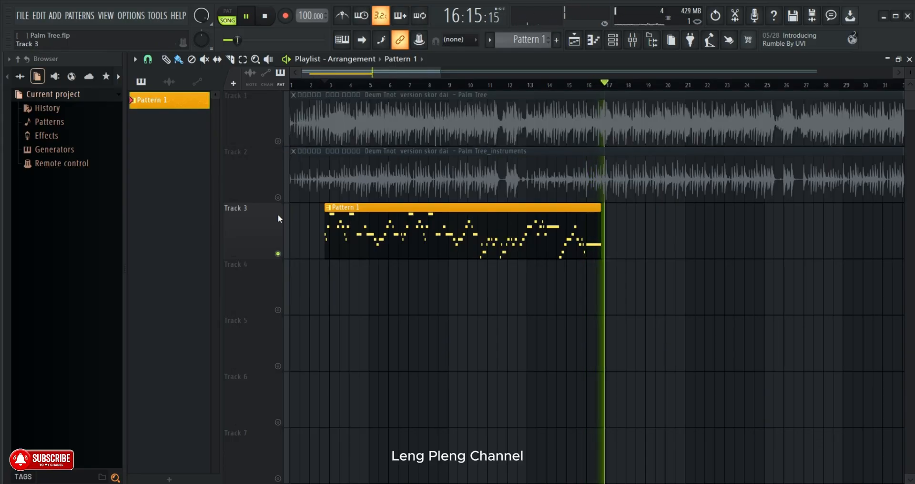
click(311, 97)
click(319, 85)
scroll(320, 85, up, 4)
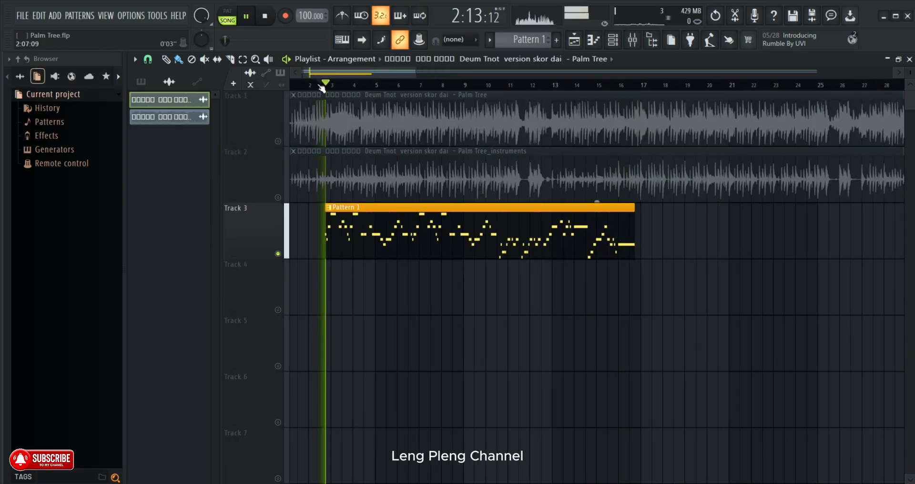
- Open Pattern 1 in the piano roll and follow the melody's notes during playback
click(141, 82)
double_click(392, 244)
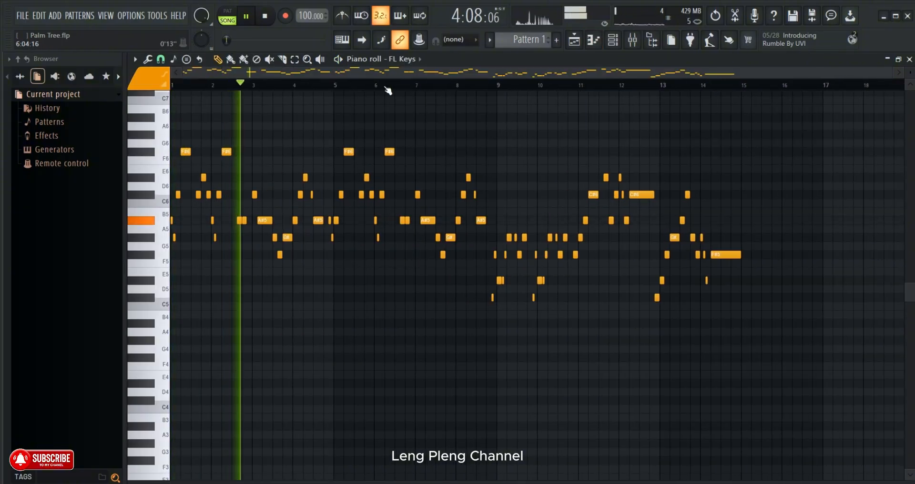
scroll(388, 89, up, 1)
drag(384, 75, 288, 92)
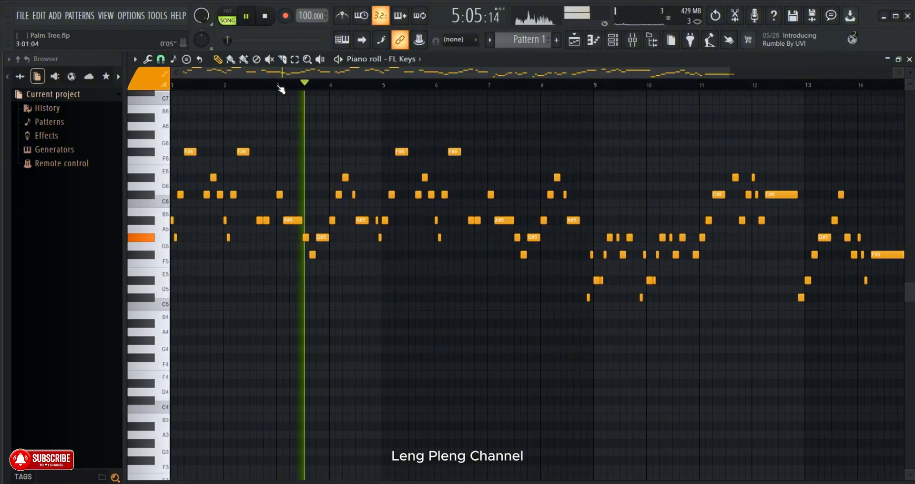
drag(910, 73, 910, 82)
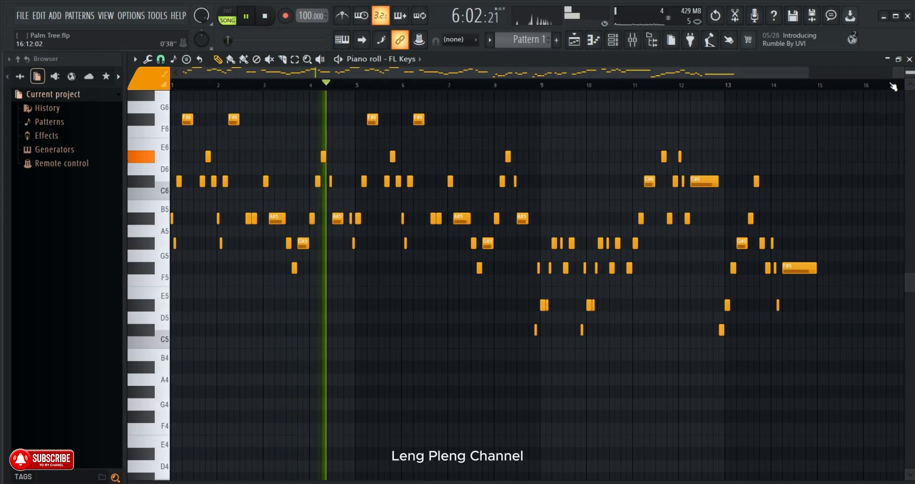
scroll(807, 126, down, 1)
scroll(807, 126, down, 1)
scroll(388, 165, up, 4)
scroll(372, 89, up, 3)
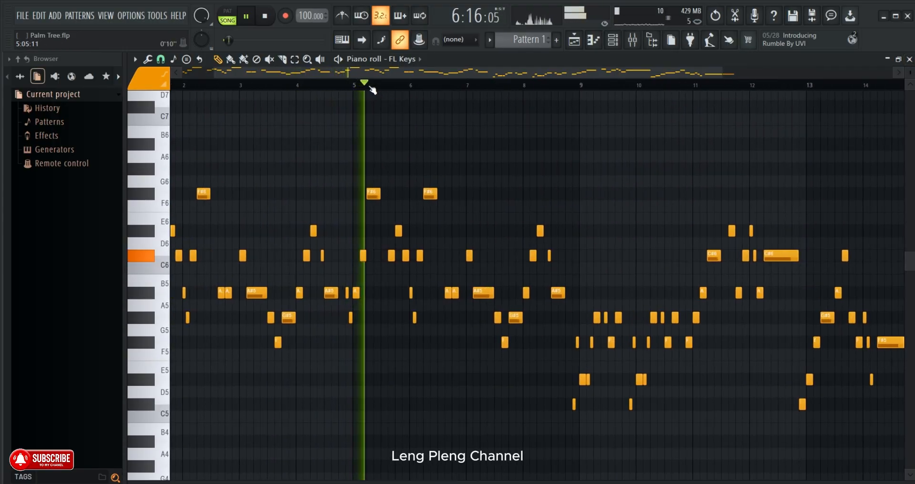
- Turn on the metronome, try the Tick and Beep sounds, and set its sound to Hi-hat
click(343, 16)
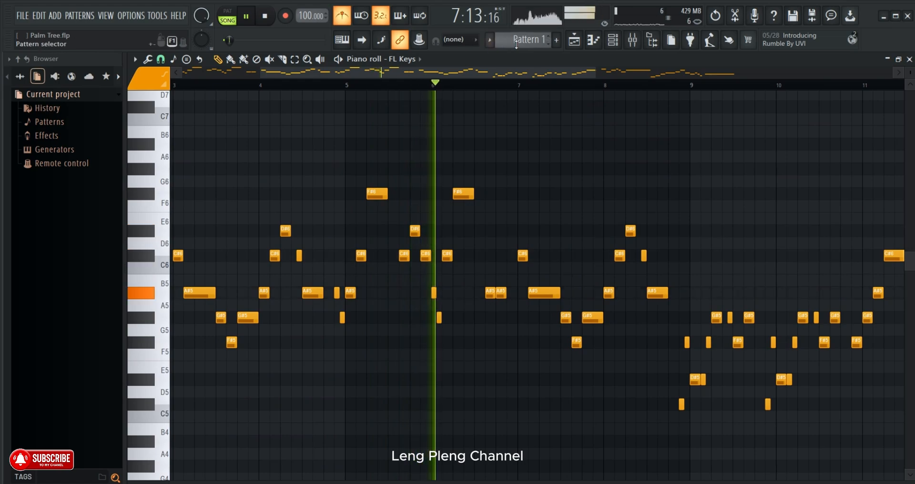
scroll(455, 88, down, 2)
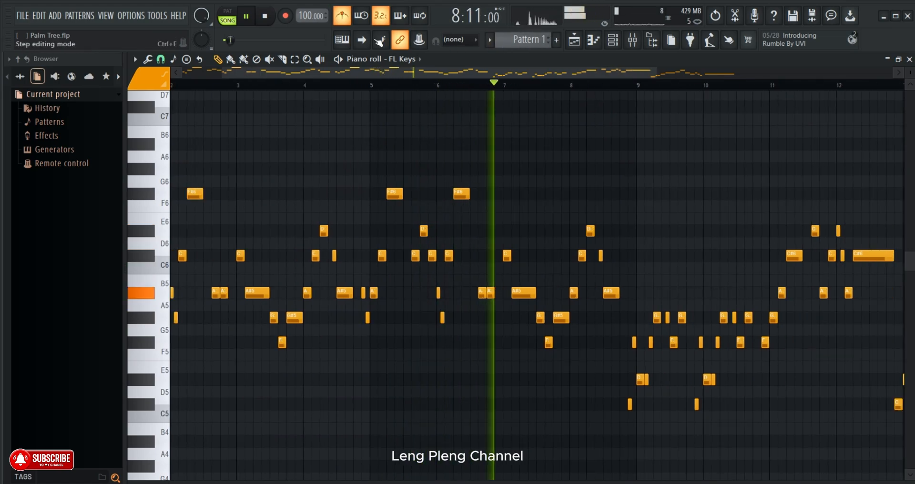
right_click(341, 13)
click(362, 37)
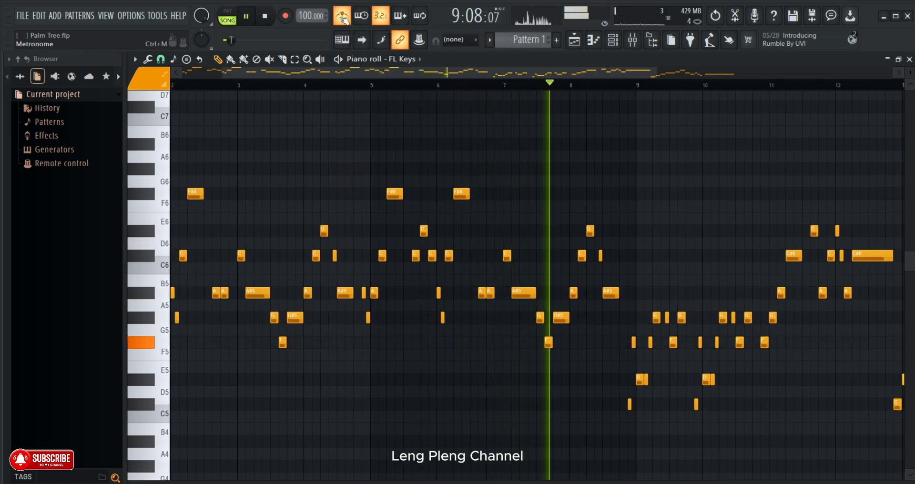
right_click(341, 18)
click(354, 53)
right_click(344, 19)
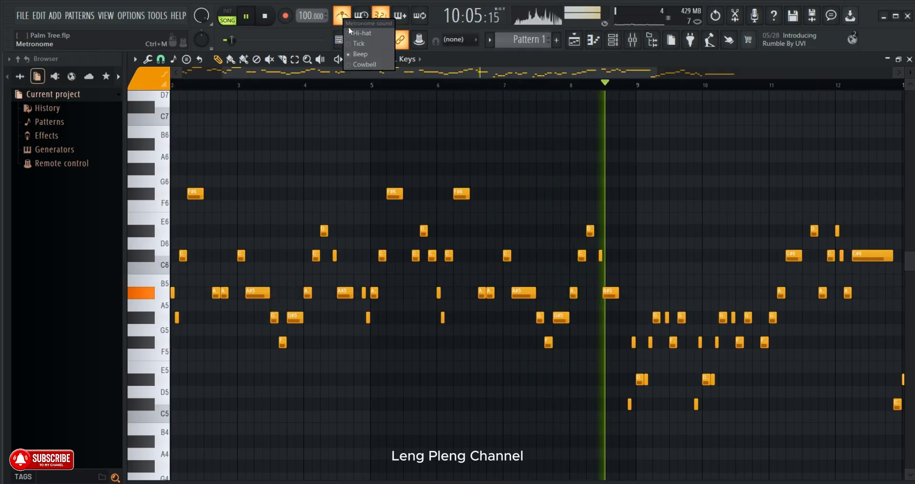
click(351, 33)
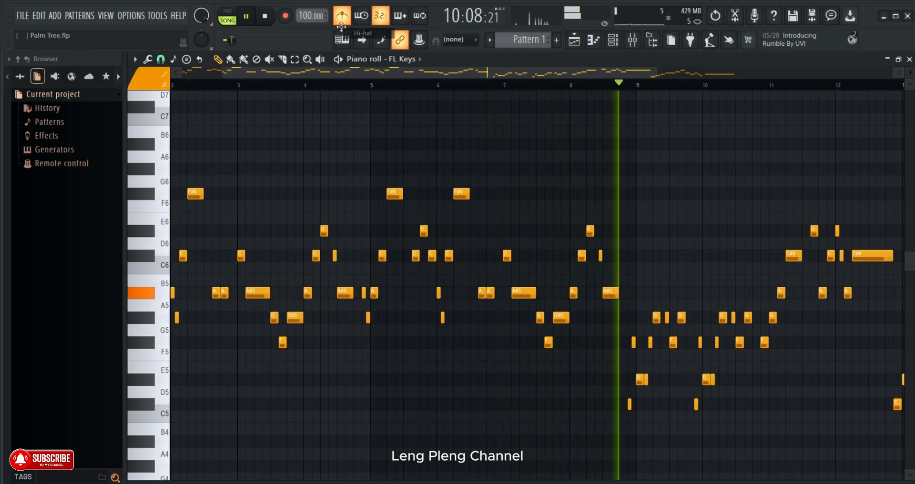
- Show the playlist, listen to Pattern 1 with the metronome, and pause near the end of the clip
click(574, 40)
scroll(569, 85, up, 3)
scroll(568, 85, down, 4)
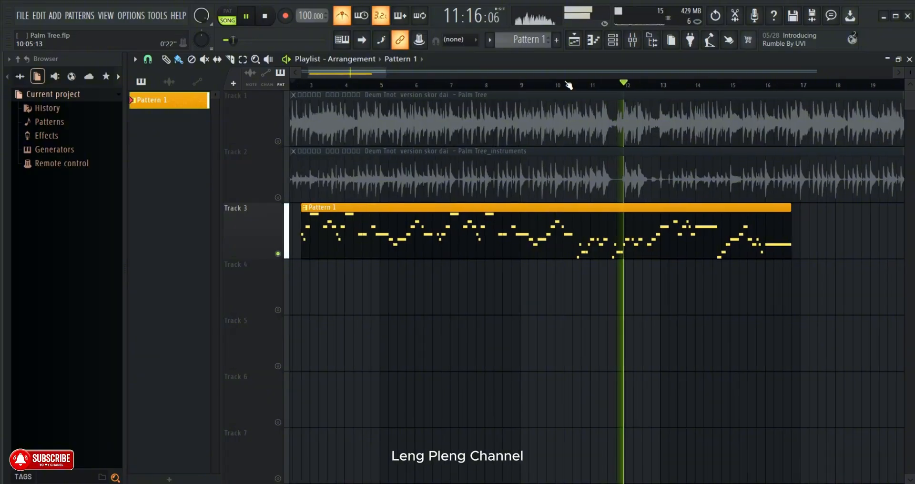
scroll(564, 83, down, 2)
scroll(562, 81, up, 1)
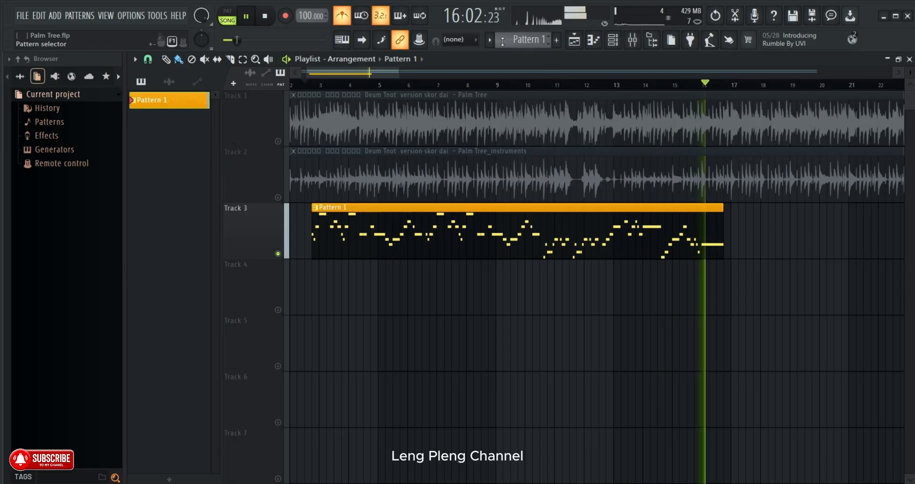
click(245, 17)
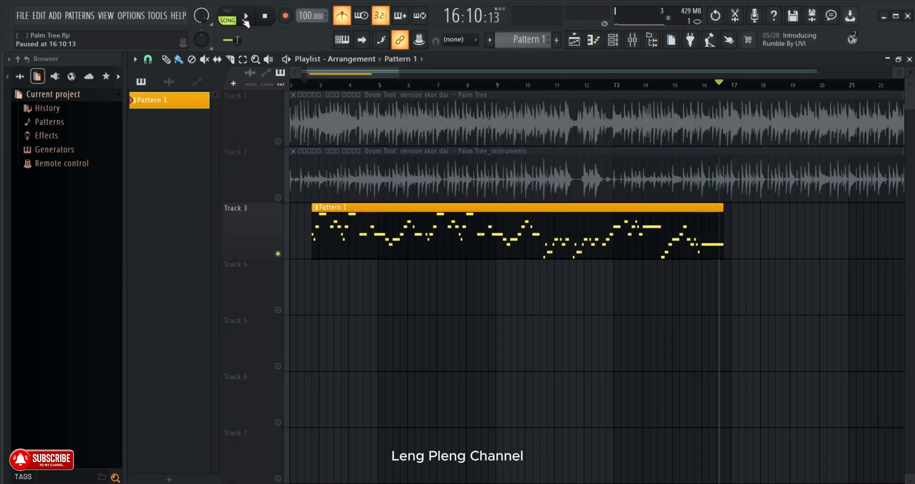
- Review the whole Pattern 1 melody from bar 1 in the piano roll and return to the playlist
double_click(624, 219)
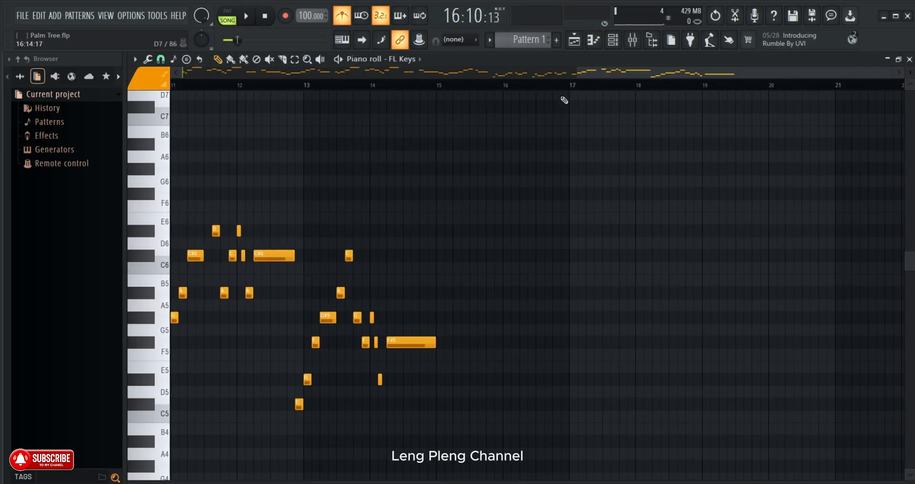
drag(569, 71, 176, 72)
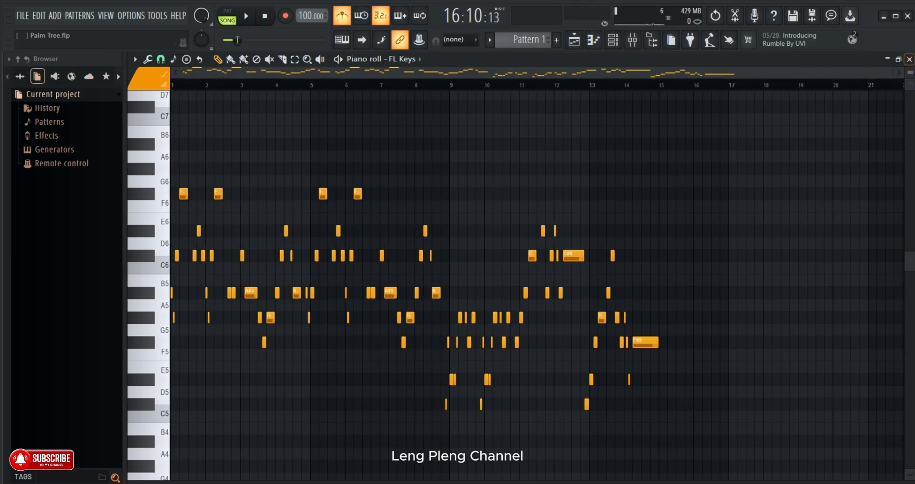
scroll(912, 72, down, 6)
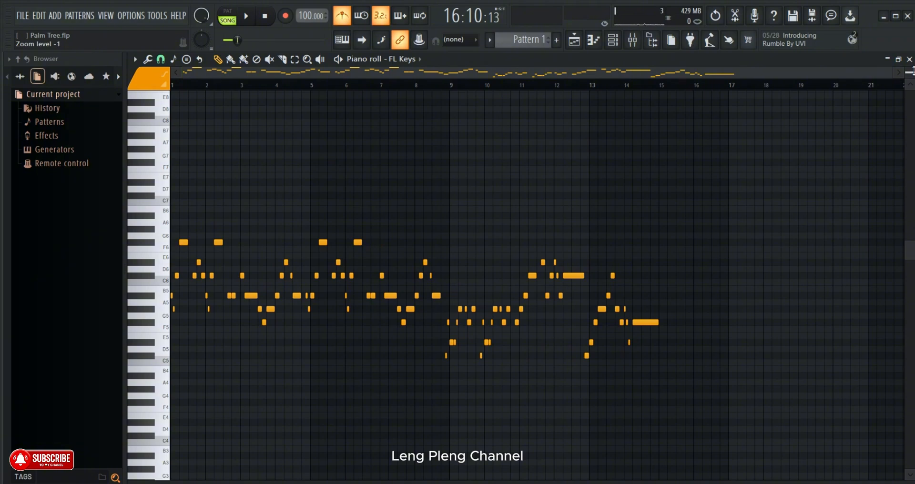
scroll(910, 70, up, 2)
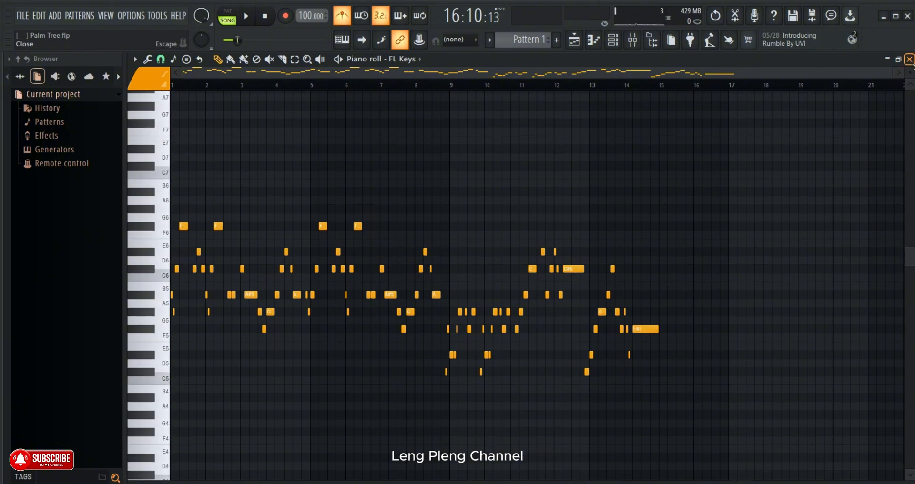
scroll(913, 64, up, 1)
scroll(913, 64, down, 1)
scroll(808, 191, down, 2)
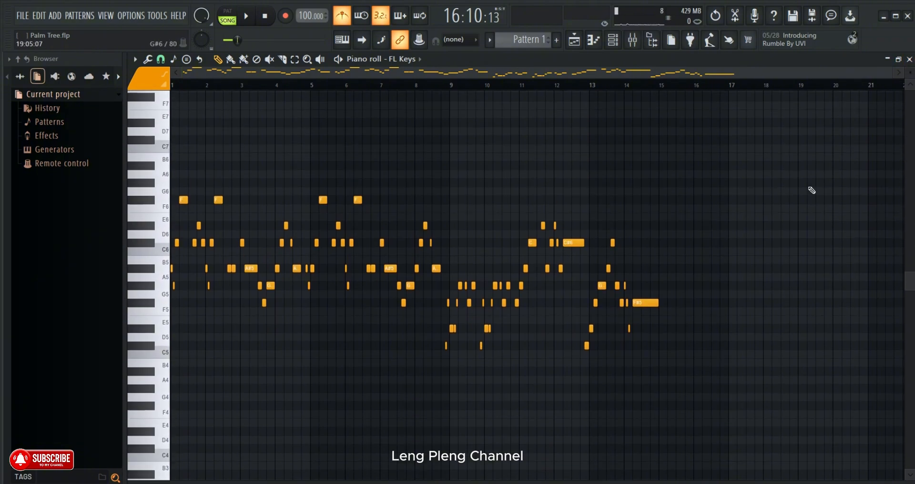
click(575, 40)
click(705, 483)
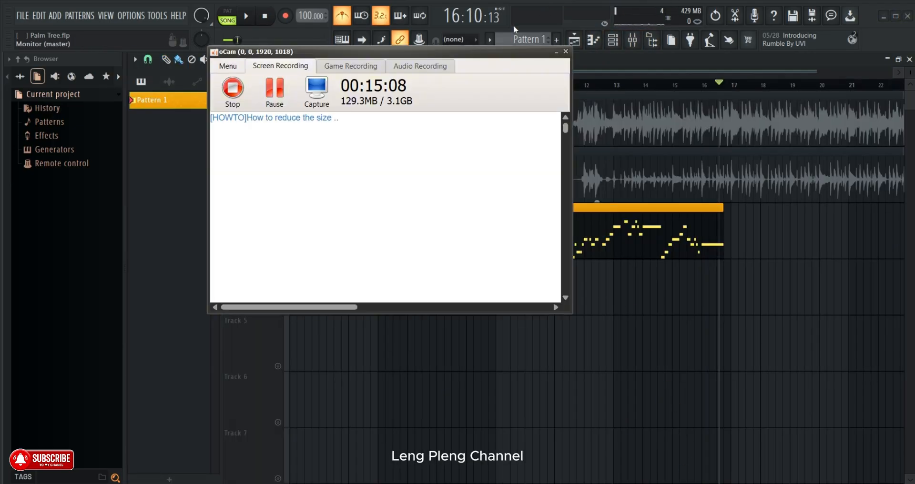
drag(476, 56, 706, 138)
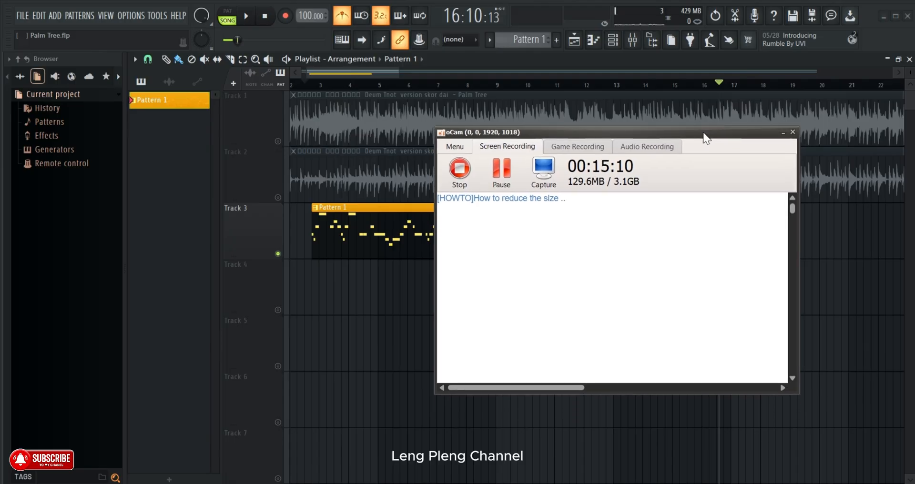
scroll(366, 219, down, 2)
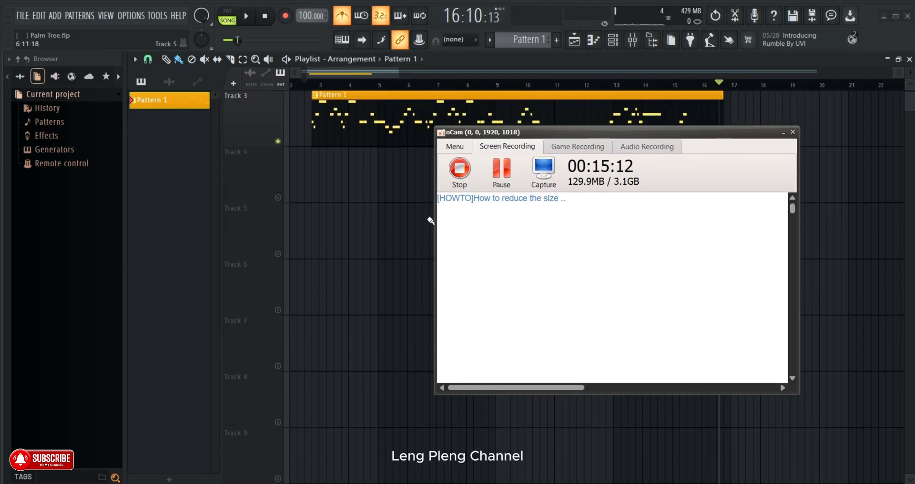